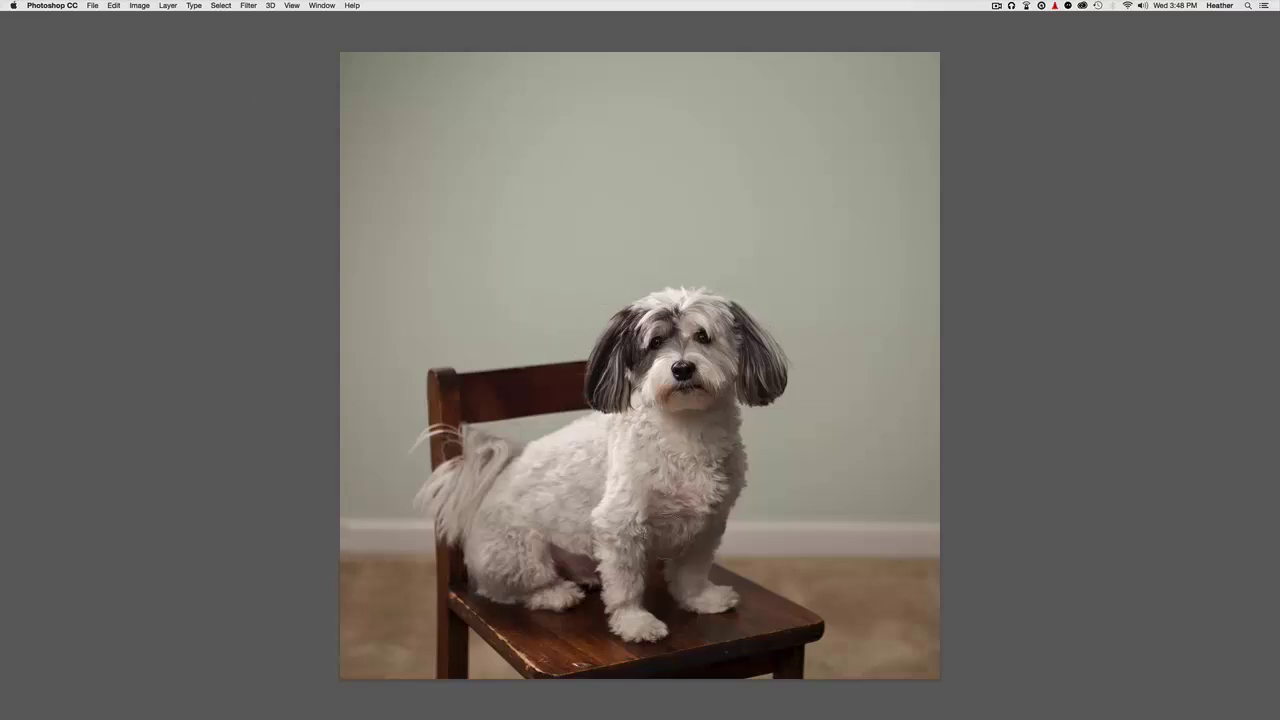
# Duplicate the Background layer of the dog photo
pyautogui.press('super+plus')
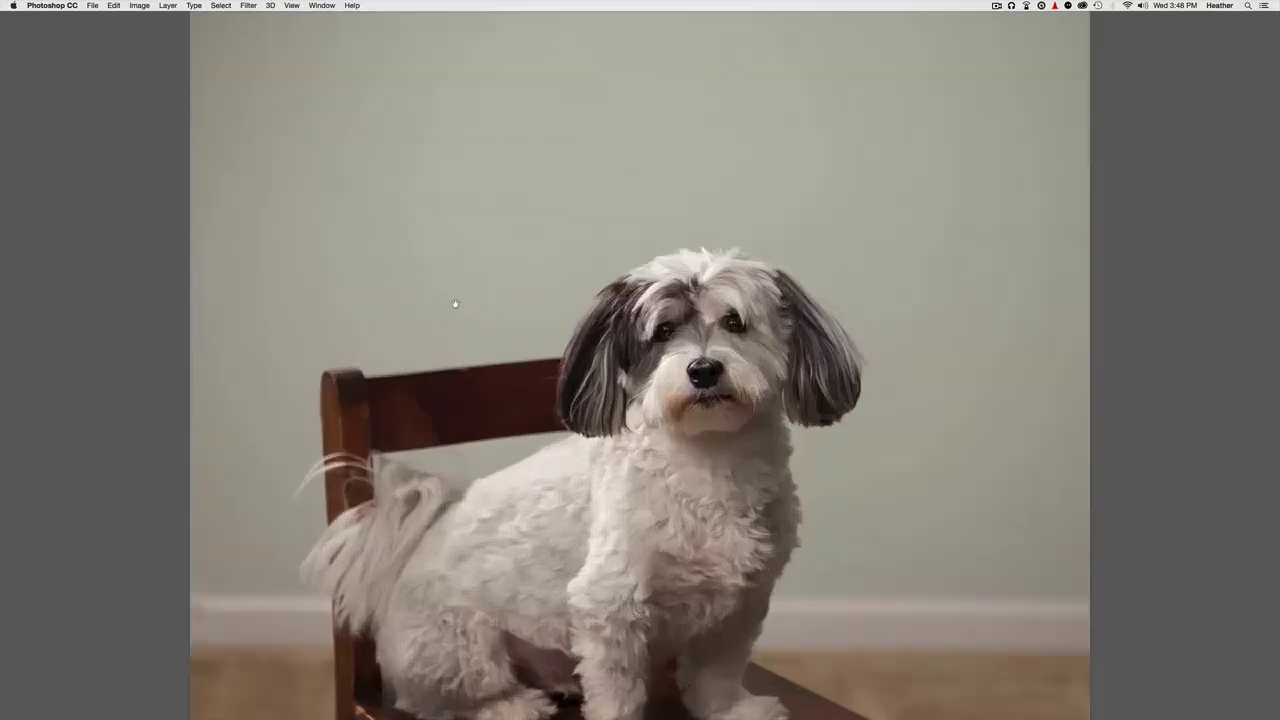
pyautogui.moveTo(428, 274); pyautogui.dragTo(395, 207)
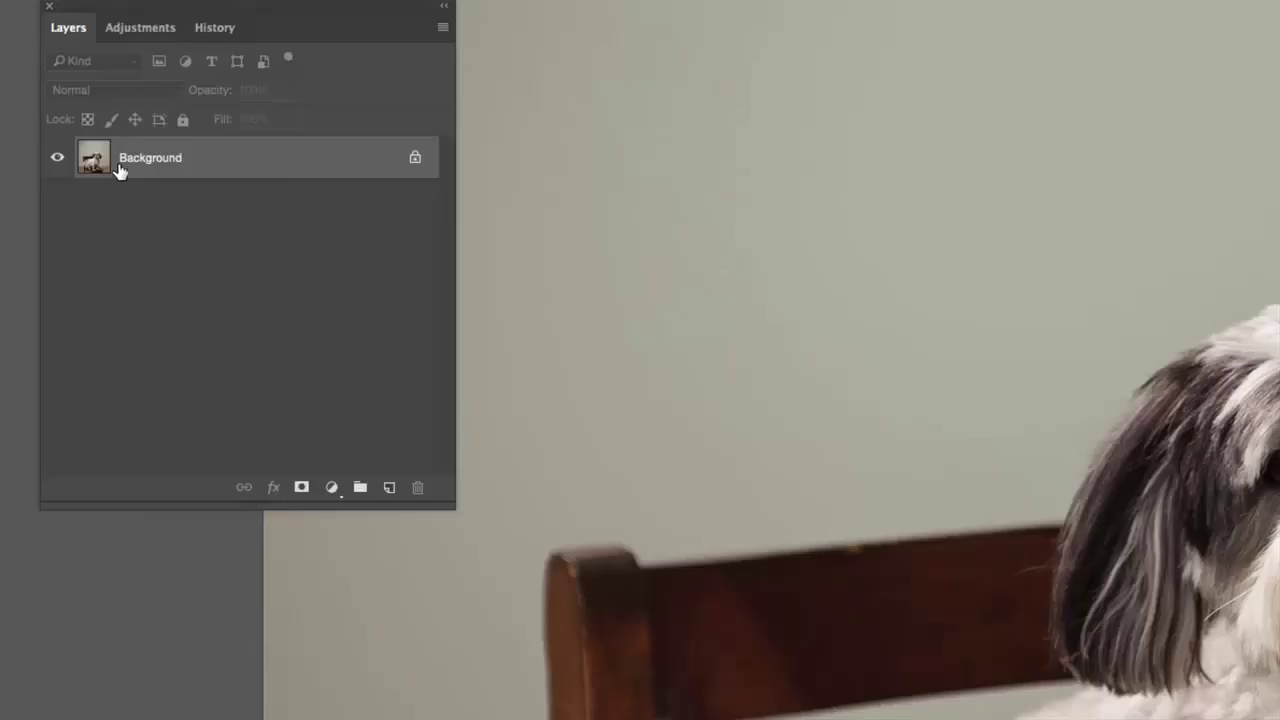
pyautogui.moveTo(139, 165); pyautogui.dragTo(389, 487)
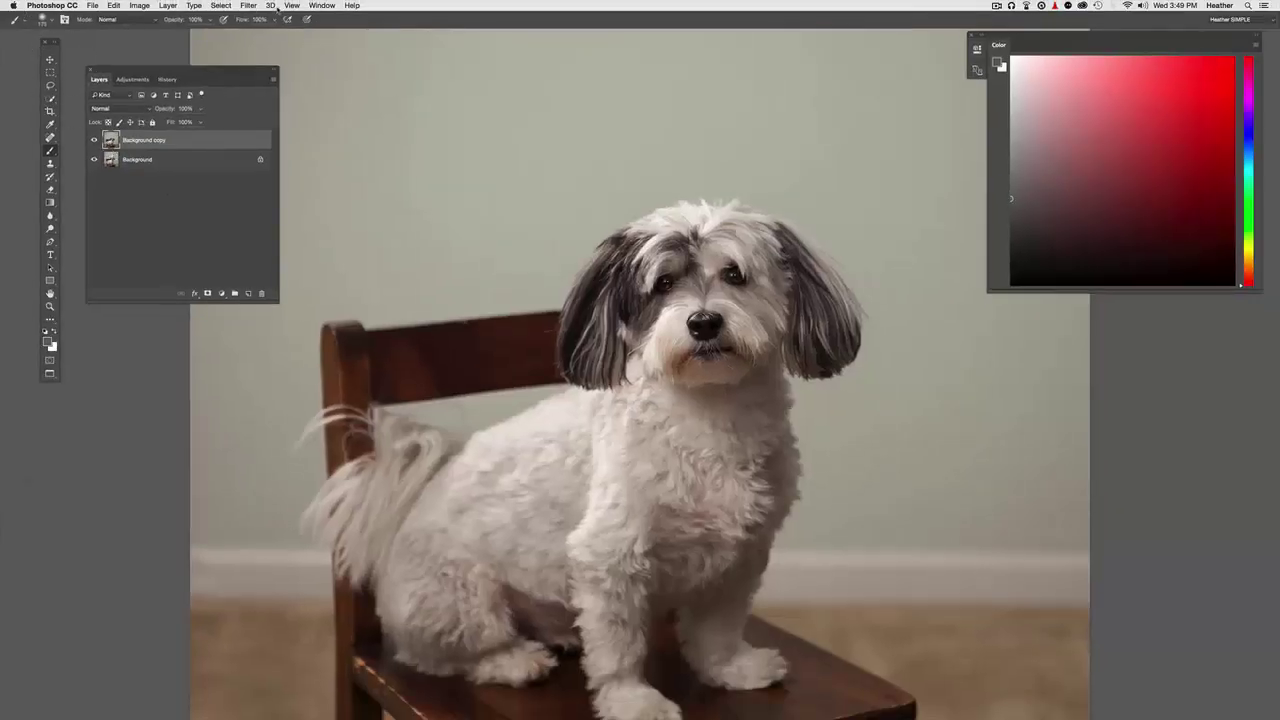
# Open the duplicated layer in the ParticleShop plug-in and dismiss its startup brush-pack offer
pyautogui.click(249, 6)
pyautogui.moveTo(295, 238)
pyautogui.click(401, 238)
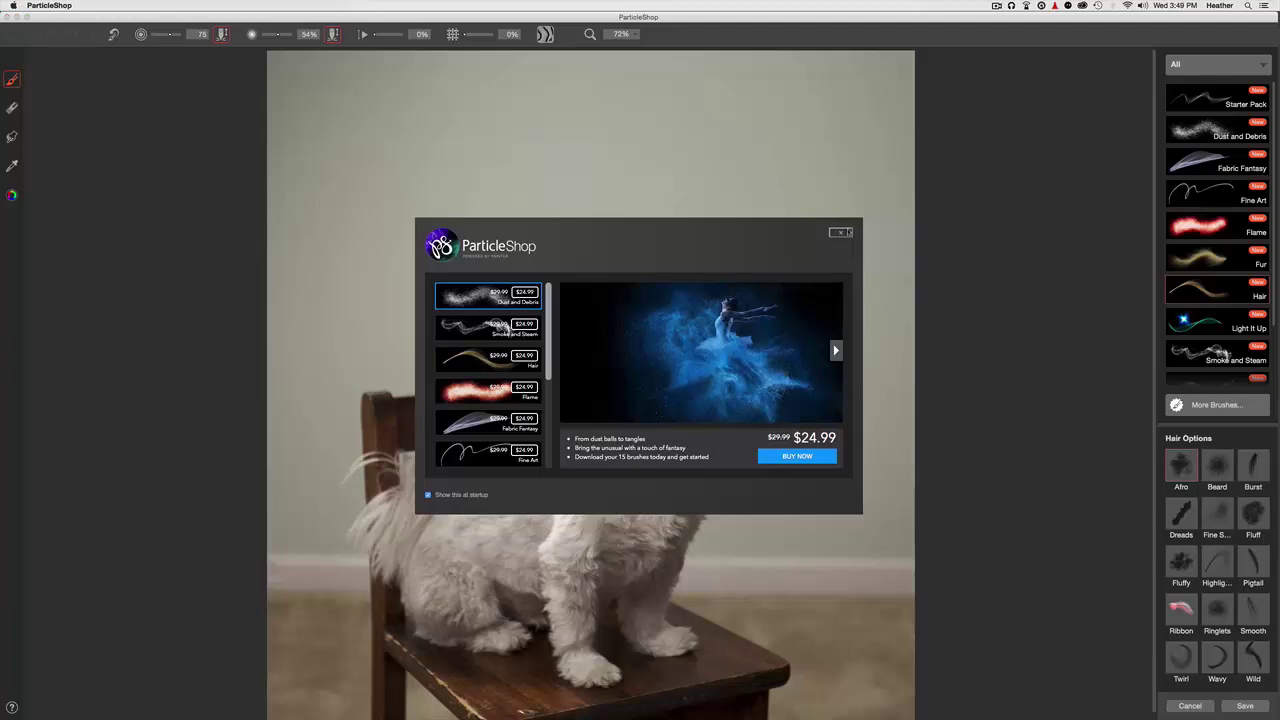
pyautogui.click(841, 233)
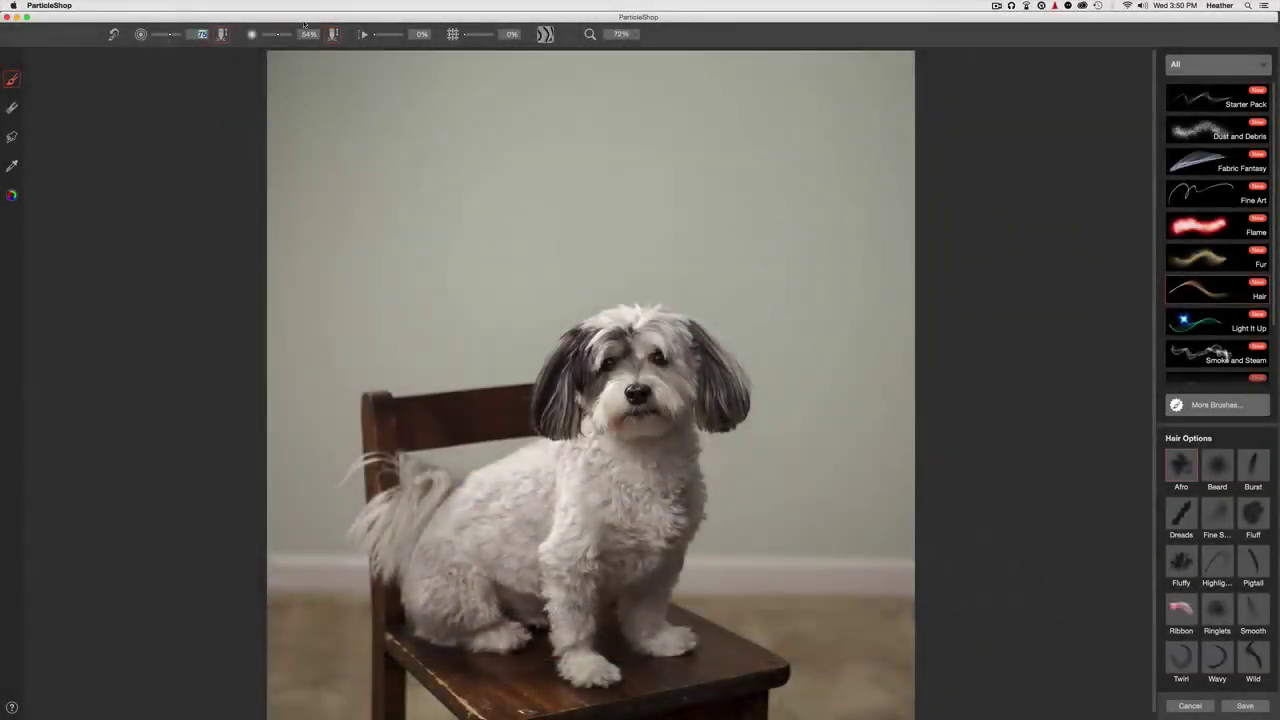
# Try the Fluff hair brush on the tips of the dog's left ear and beside its chest, undoing the test strokes
pyautogui.press('super+=')
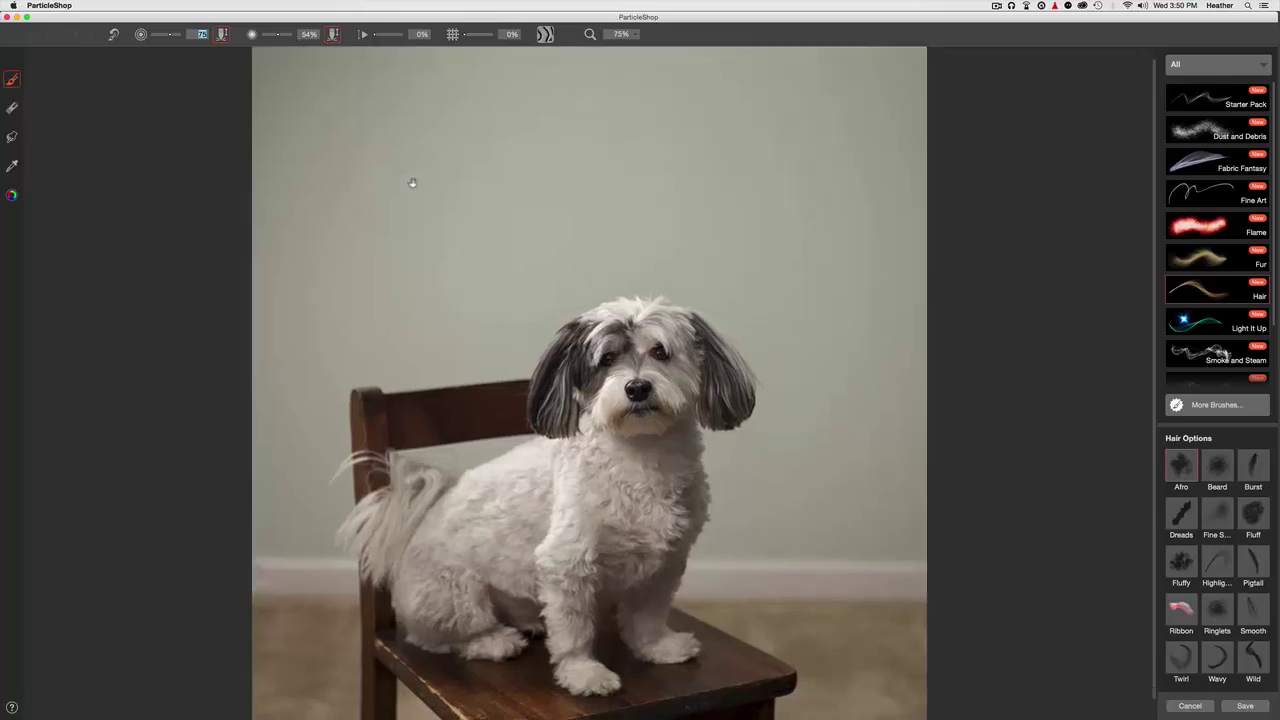
pyautogui.moveTo(490, 321); pyautogui.dragTo(406, 167)
pyautogui.scroll(5, 478, 176)
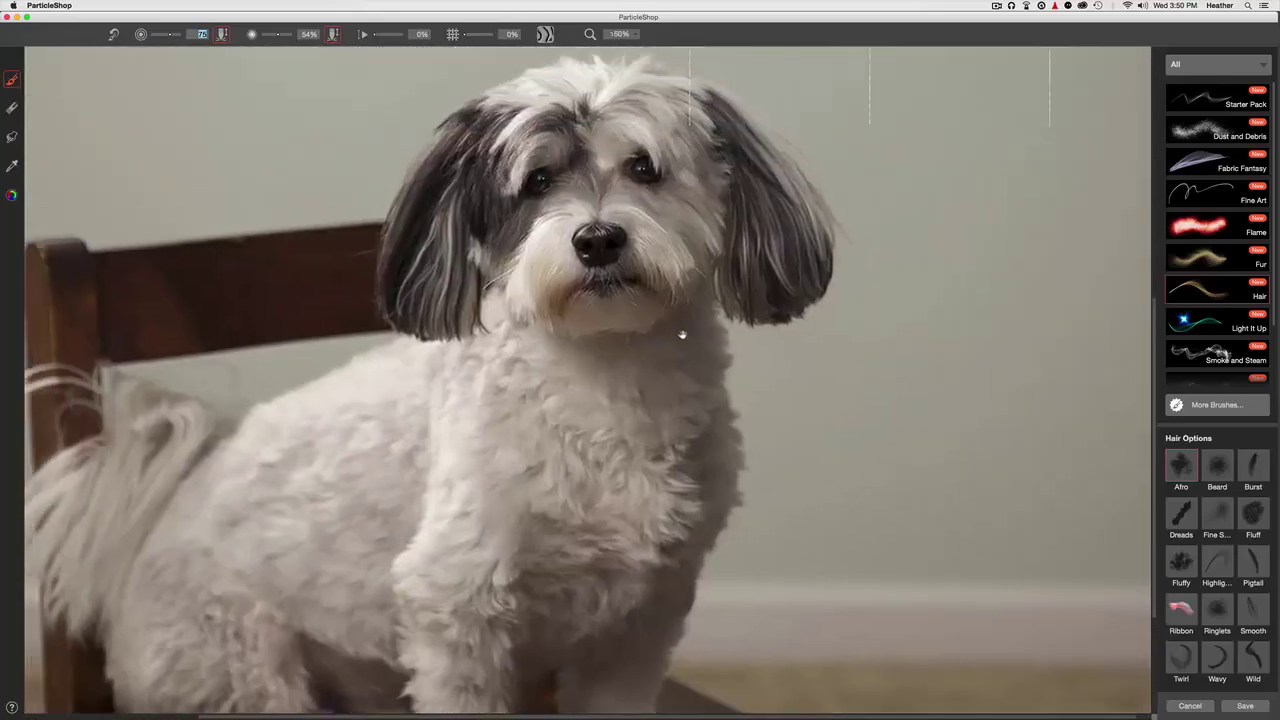
pyautogui.moveTo(682, 334); pyautogui.dragTo(699, 376)
pyautogui.scroll(-4, 454, 189)
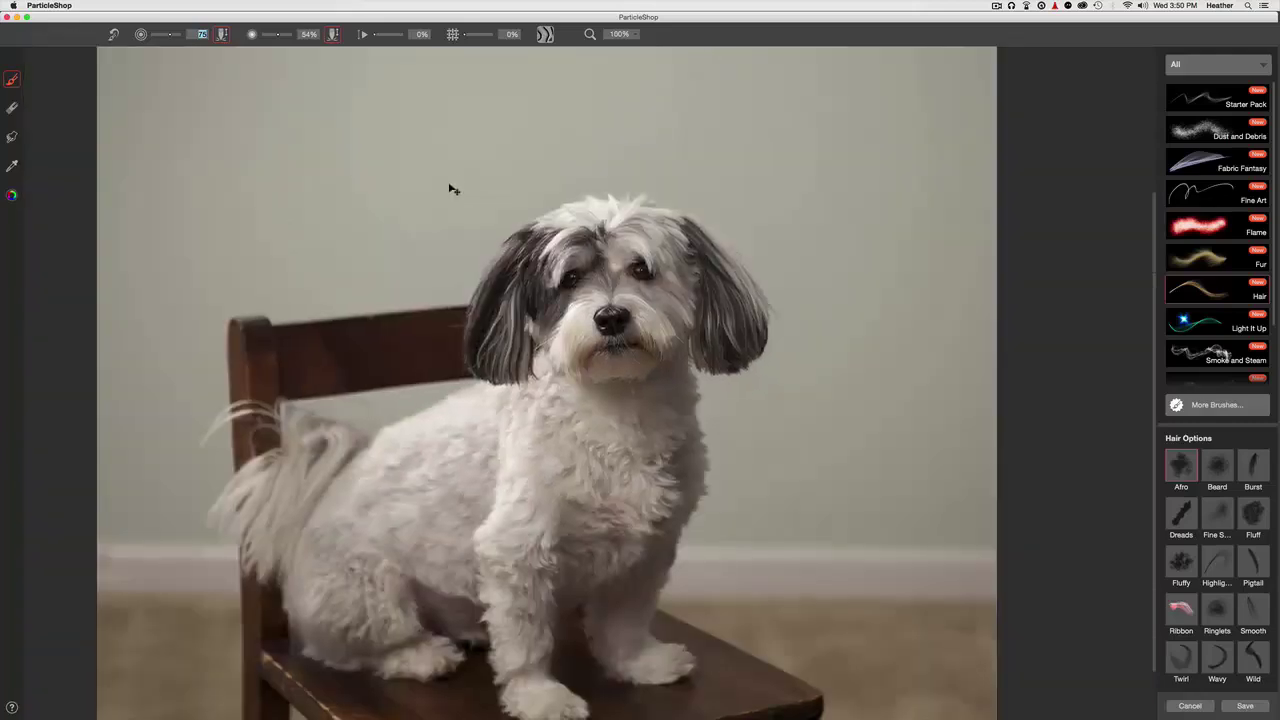
pyautogui.scroll(4, 452, 190)
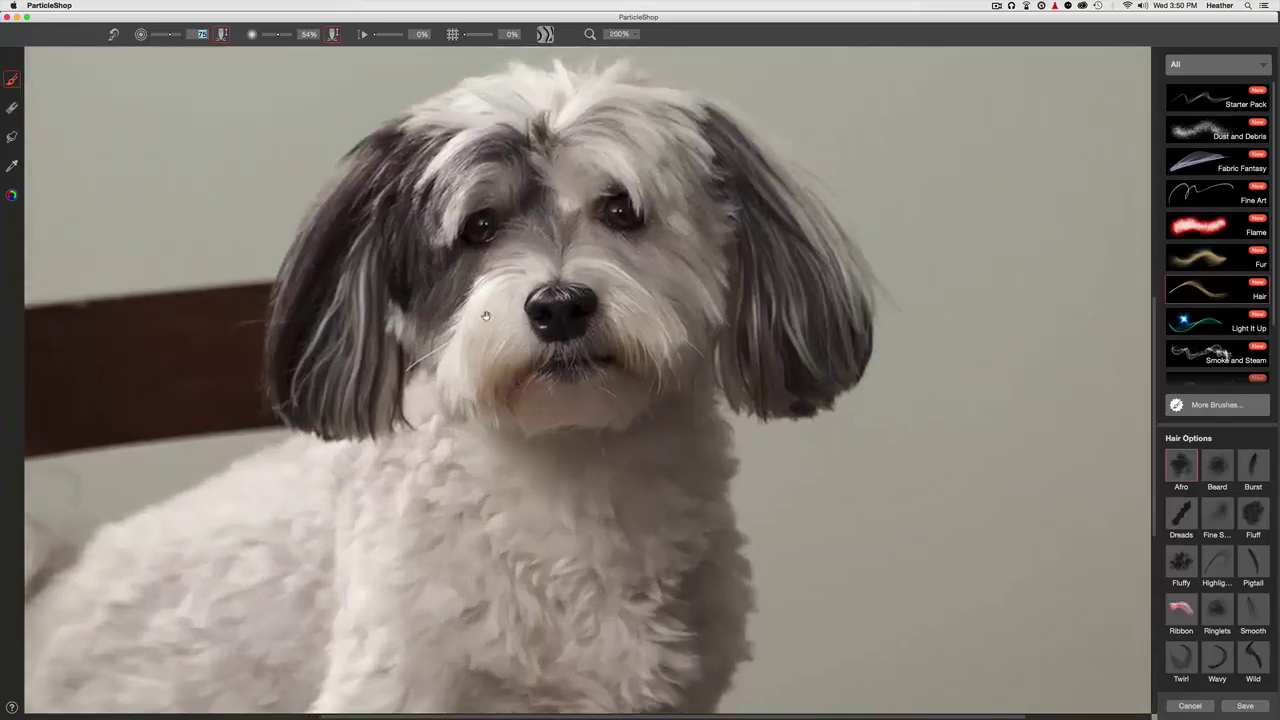
pyautogui.moveTo(486, 316); pyautogui.dragTo(470, 327)
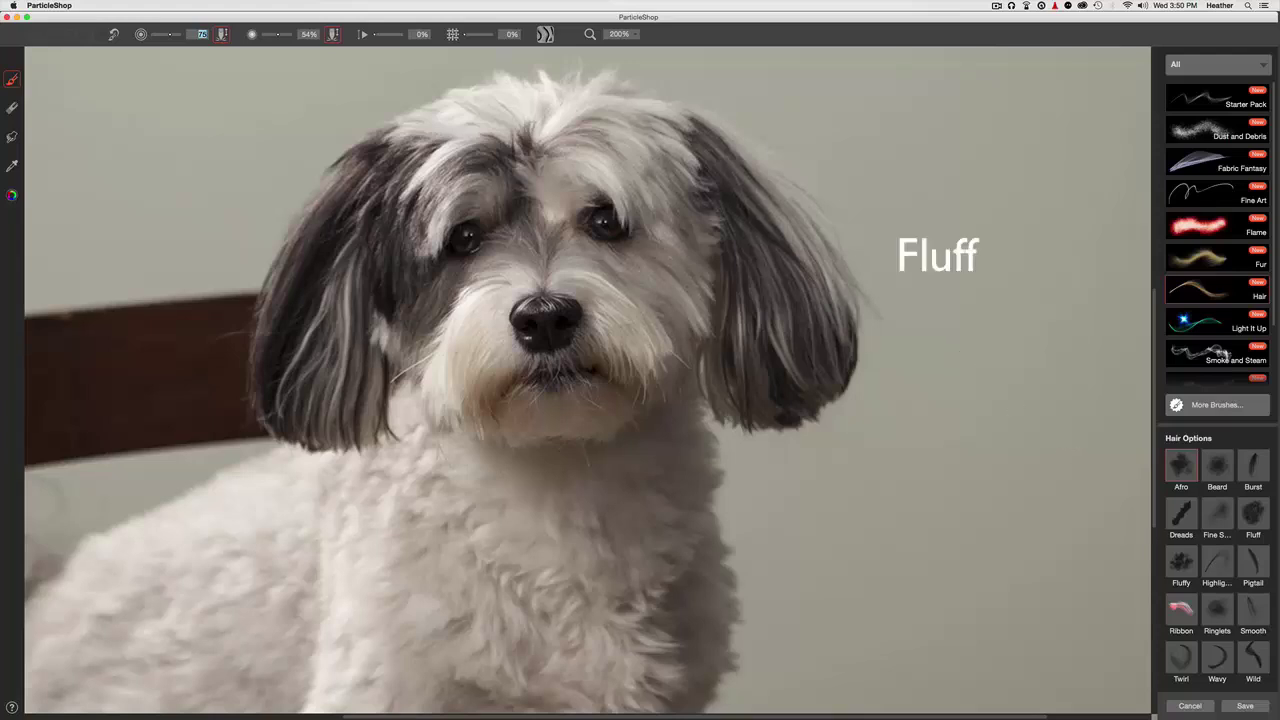
pyautogui.click(1252, 516)
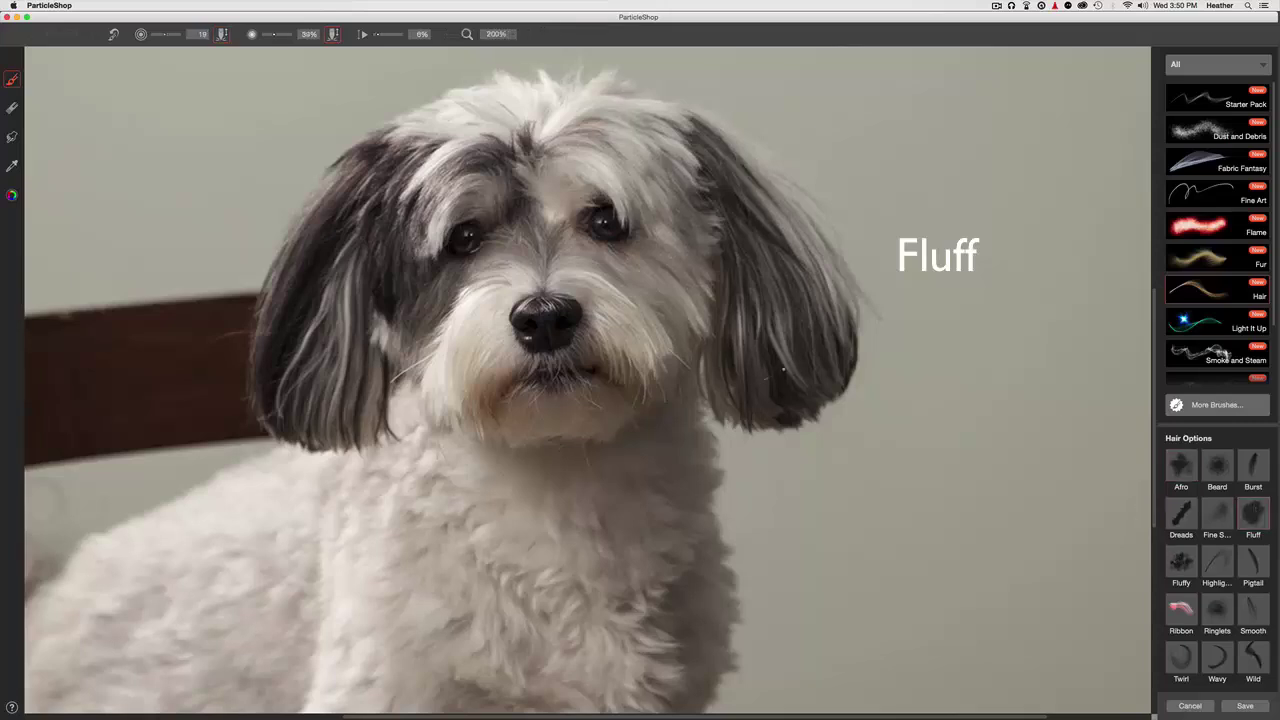
pyautogui.moveTo(791, 373)
pyautogui.mouseDown()
pyautogui.moveTo(777, 465)
pyautogui.moveTo(757, 401)
pyautogui.moveTo(770, 384)
pyautogui.moveTo(829, 482)
pyautogui.moveTo(829, 450)
pyautogui.moveTo(859, 465)
pyautogui.moveTo(848, 394)
pyautogui.mouseUp()
pyautogui.press('super+z')
pyautogui.press('super+z')
pyautogui.moveTo(690, 499)
pyautogui.mouseDown()
pyautogui.moveTo(731, 514)
pyautogui.moveTo(711, 522)
pyautogui.moveTo(731, 554)
pyautogui.moveTo(776, 574)
pyautogui.moveTo(812, 565)
pyautogui.mouseUp()
pyautogui.press('super+z')
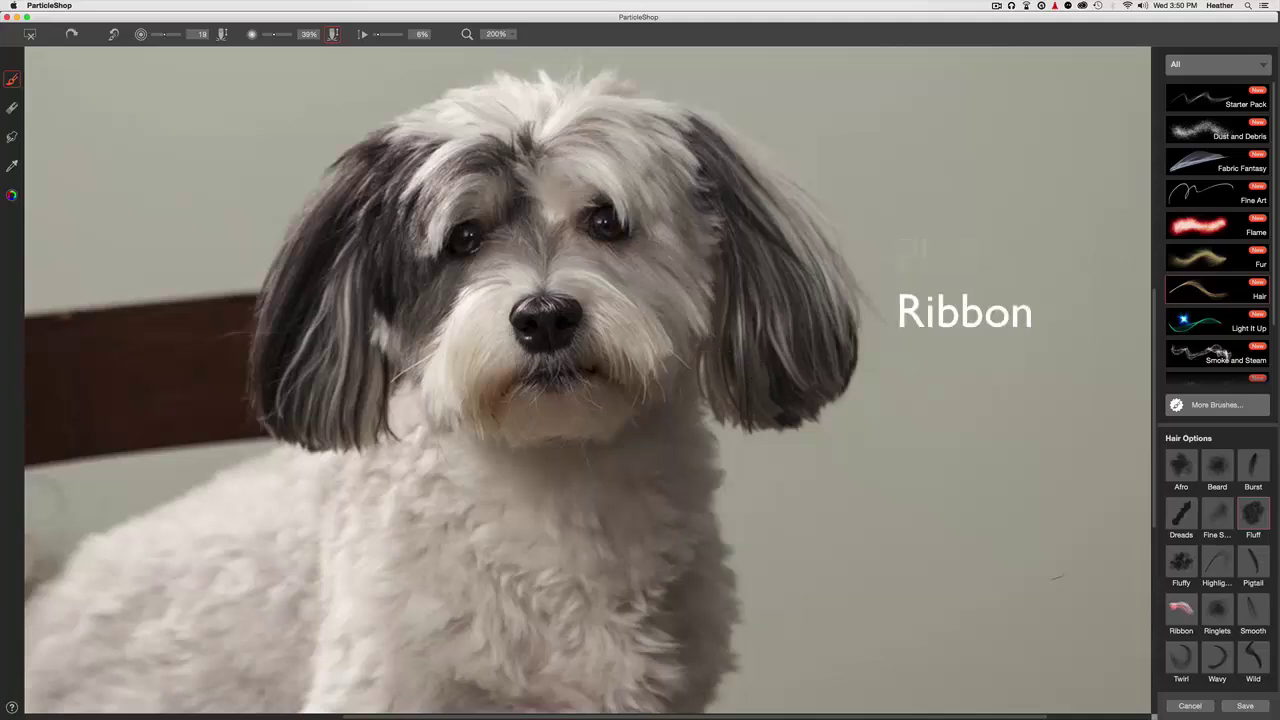
# Try the Ribbon hair brush in several strokes hanging from the dog's left ear, undoing each test
pyautogui.moveTo(800, 410); pyautogui.dragTo(980, 620)
pyautogui.moveTo(830, 380)
pyautogui.mouseDown()
pyautogui.moveTo(750, 470)
pyautogui.moveTo(760, 640)
pyautogui.moveTo(960, 330)
pyautogui.moveTo(850, 110)
pyautogui.mouseUp()
pyautogui.press('super+z')
pyautogui.moveTo(710, 412)
pyautogui.mouseDown()
pyautogui.moveTo(870, 520)
pyautogui.moveTo(890, 565)
pyautogui.moveTo(740, 650)
pyautogui.mouseUp()
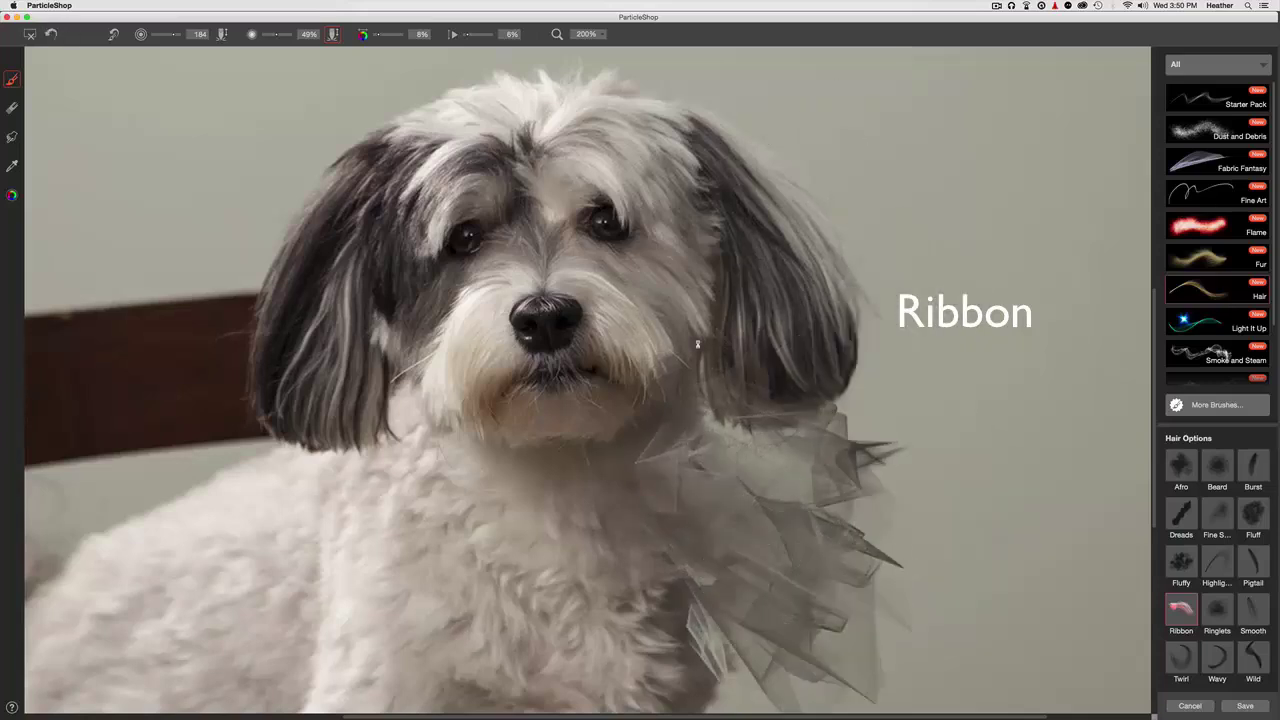
pyautogui.press('super+z')
pyautogui.press('super+z')
pyautogui.moveTo(795, 400); pyautogui.dragTo(895, 600)
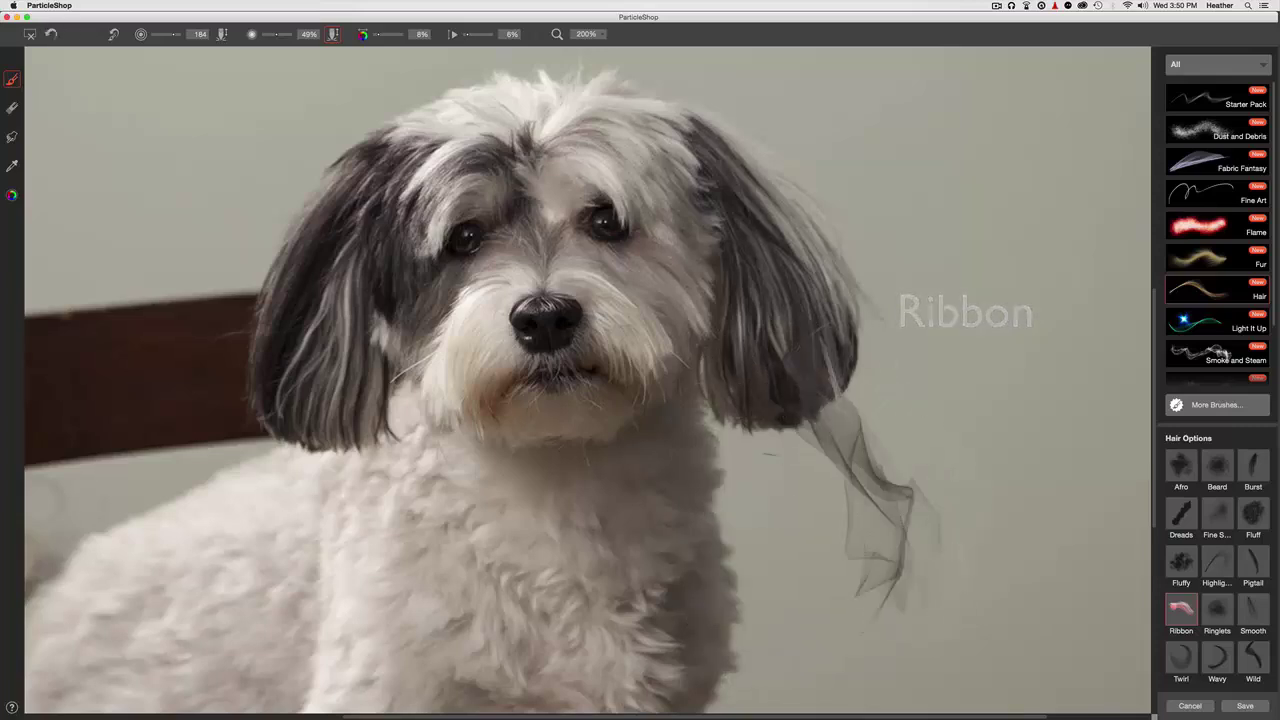
pyautogui.press('super+z')
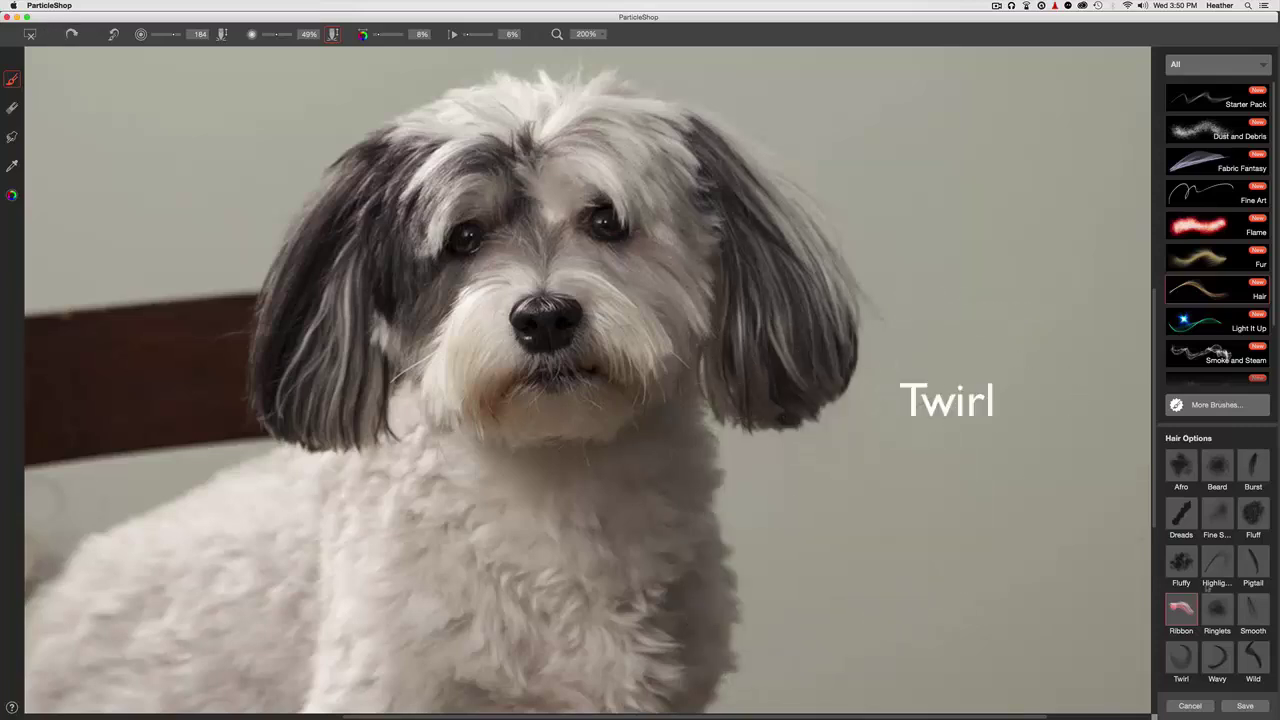
# Paint long hair strands extending down from the dog's left ear with the Twirl hair brush at size 35
pyautogui.click(1187, 649)
pyautogui.moveTo(780, 408); pyautogui.dragTo(824, 496)
pyautogui.moveTo(784, 392)
pyautogui.mouseDown()
pyautogui.moveTo(848, 506)
pyautogui.moveTo(861, 560)
pyautogui.mouseUp()
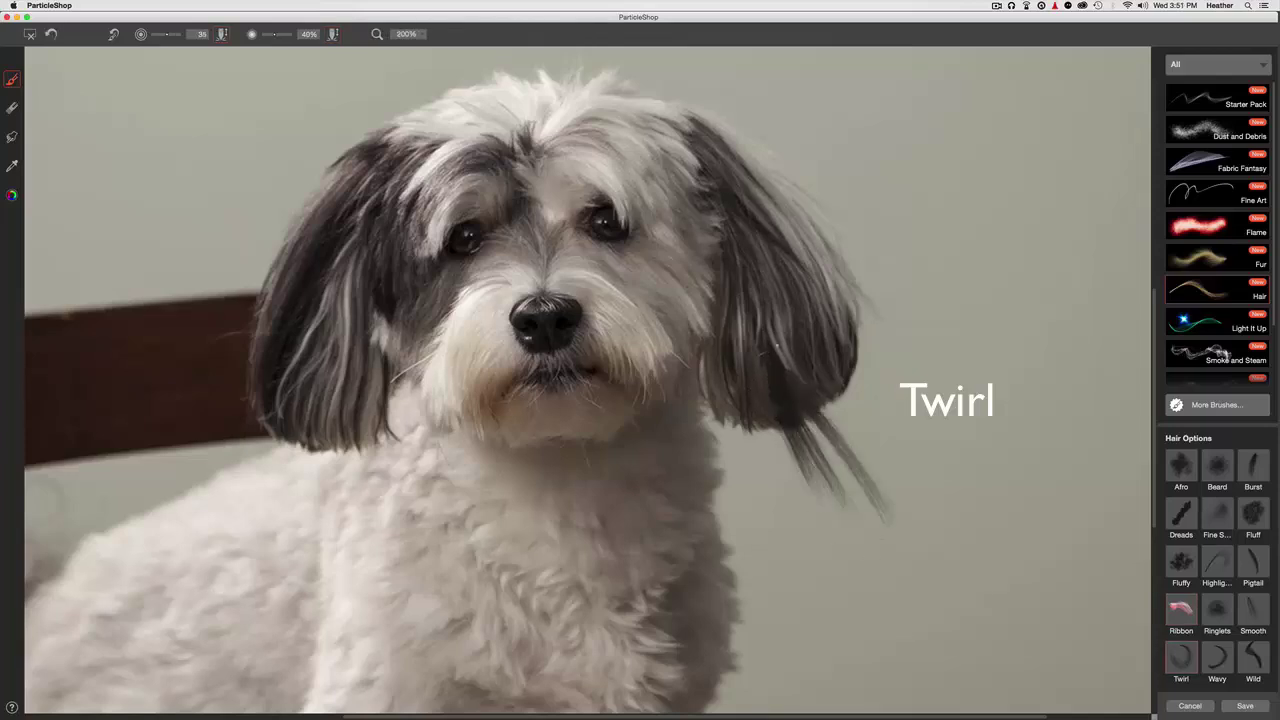
pyautogui.moveTo(780, 350); pyautogui.dragTo(842, 460)
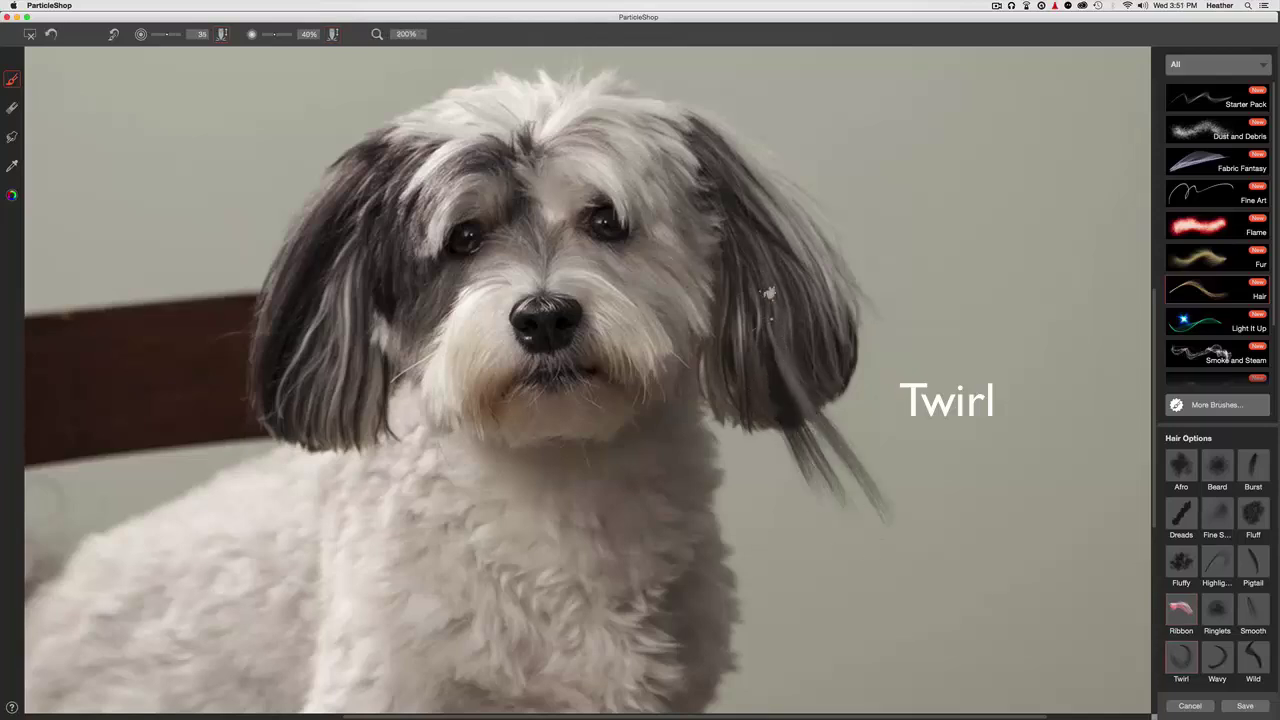
pyautogui.moveTo(769, 300); pyautogui.dragTo(850, 454)
pyautogui.moveTo(784, 326)
pyautogui.mouseDown()
pyautogui.moveTo(920, 522)
pyautogui.moveTo(880, 480)
pyautogui.mouseUp()
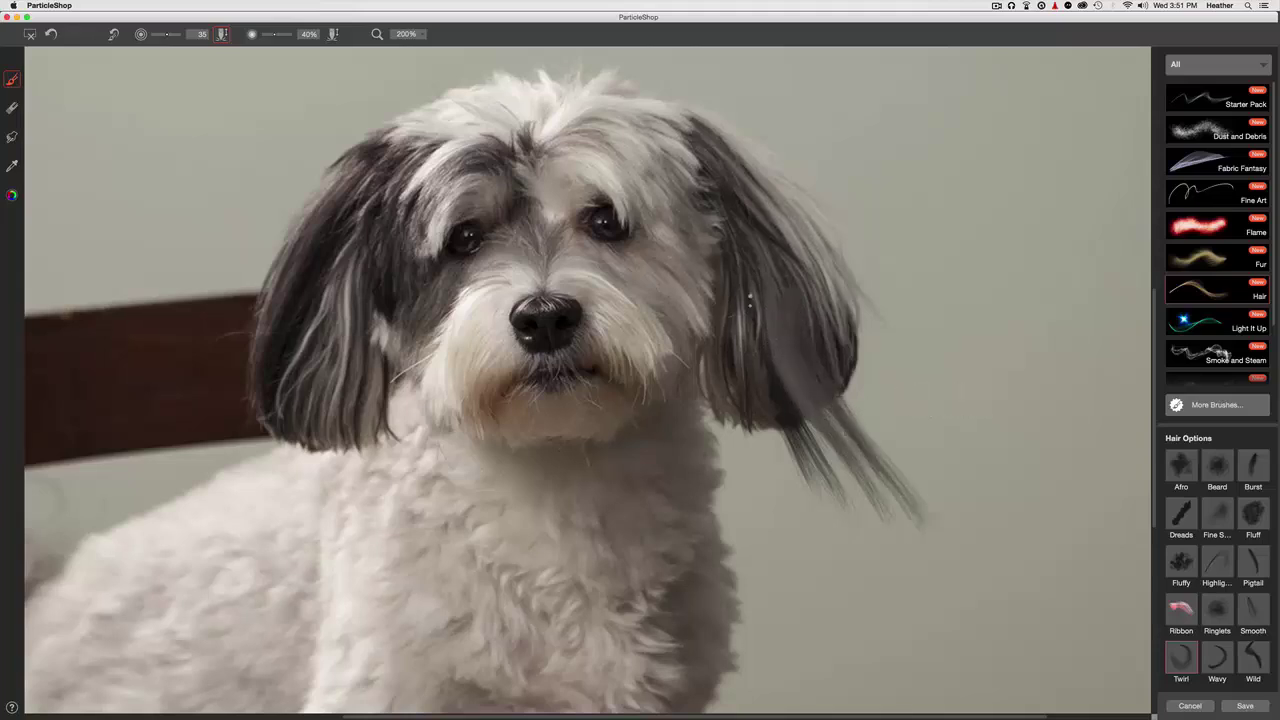
pyautogui.moveTo(751, 297)
pyautogui.mouseDown()
pyautogui.moveTo(777, 414)
pyautogui.moveTo(818, 504)
pyautogui.mouseUp()
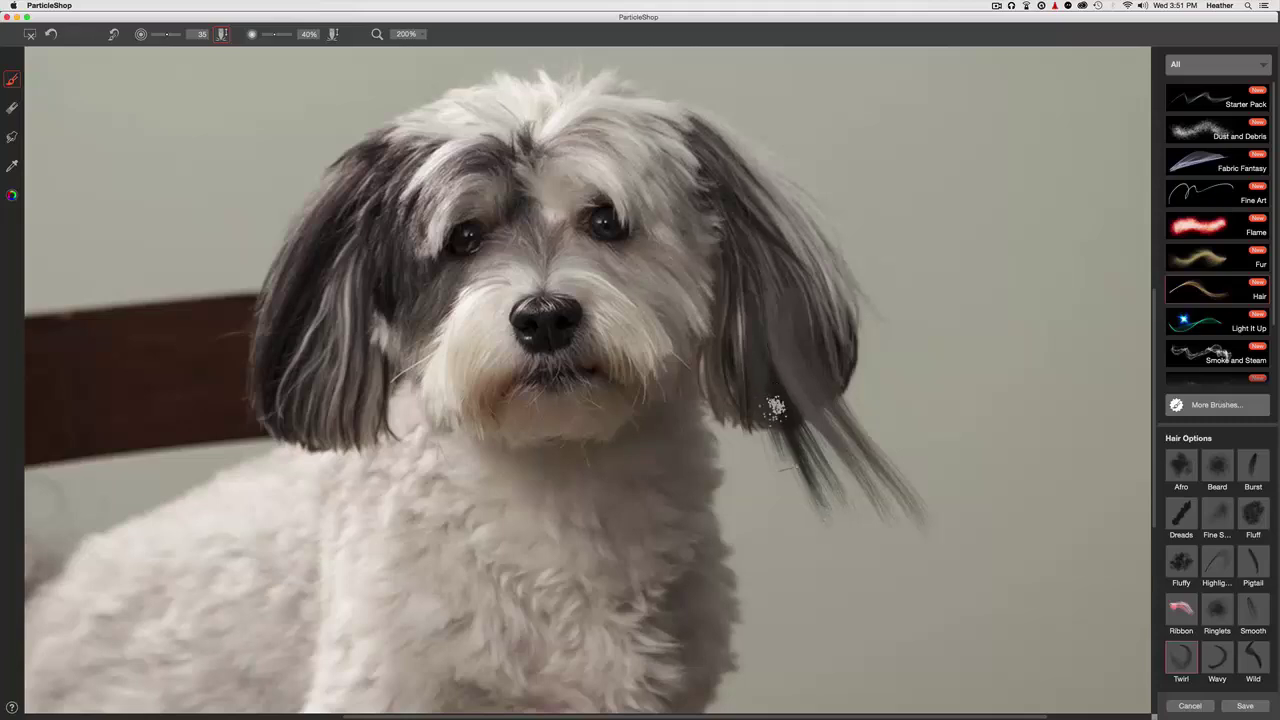
pyautogui.moveTo(783, 423); pyautogui.dragTo(830, 522)
pyautogui.moveTo(776, 400); pyautogui.dragTo(868, 532)
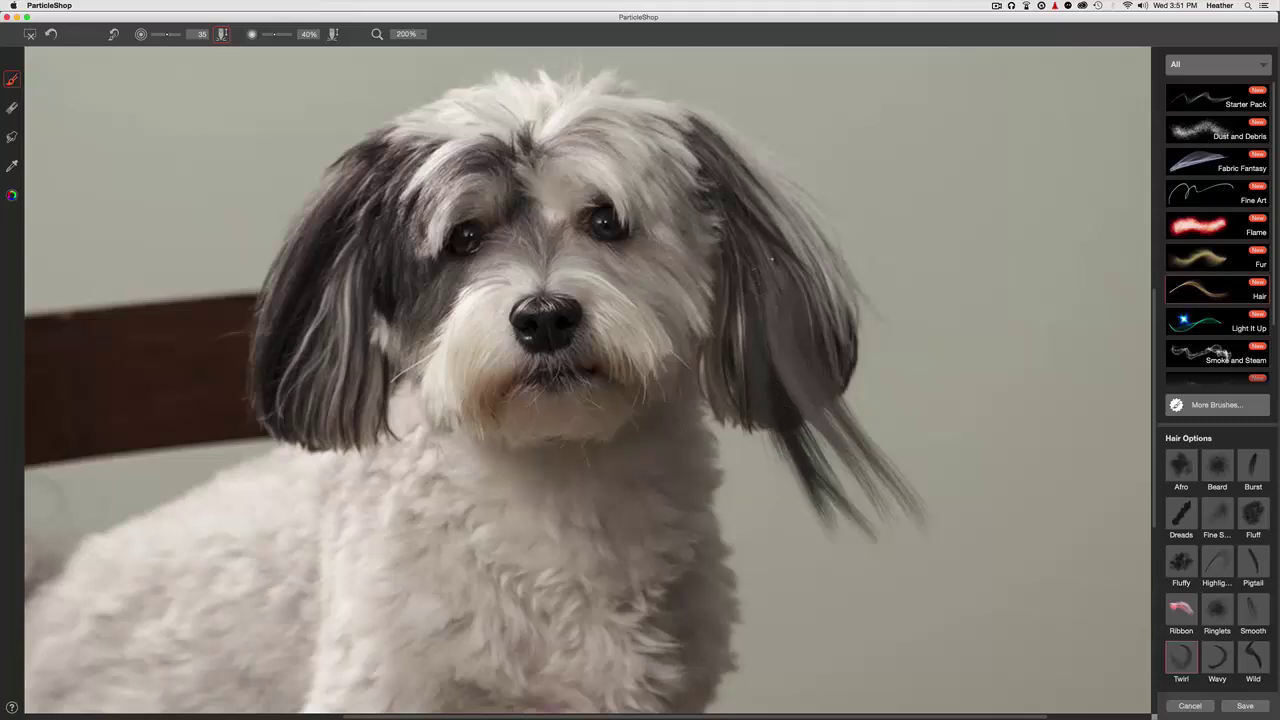
pyautogui.moveTo(812, 318)
pyautogui.mouseDown()
pyautogui.moveTo(835, 396)
pyautogui.moveTo(812, 308)
pyautogui.moveTo(885, 473)
pyautogui.moveTo(852, 585)
pyautogui.mouseUp()
pyautogui.moveTo(657, 480); pyautogui.dragTo(628, 450)
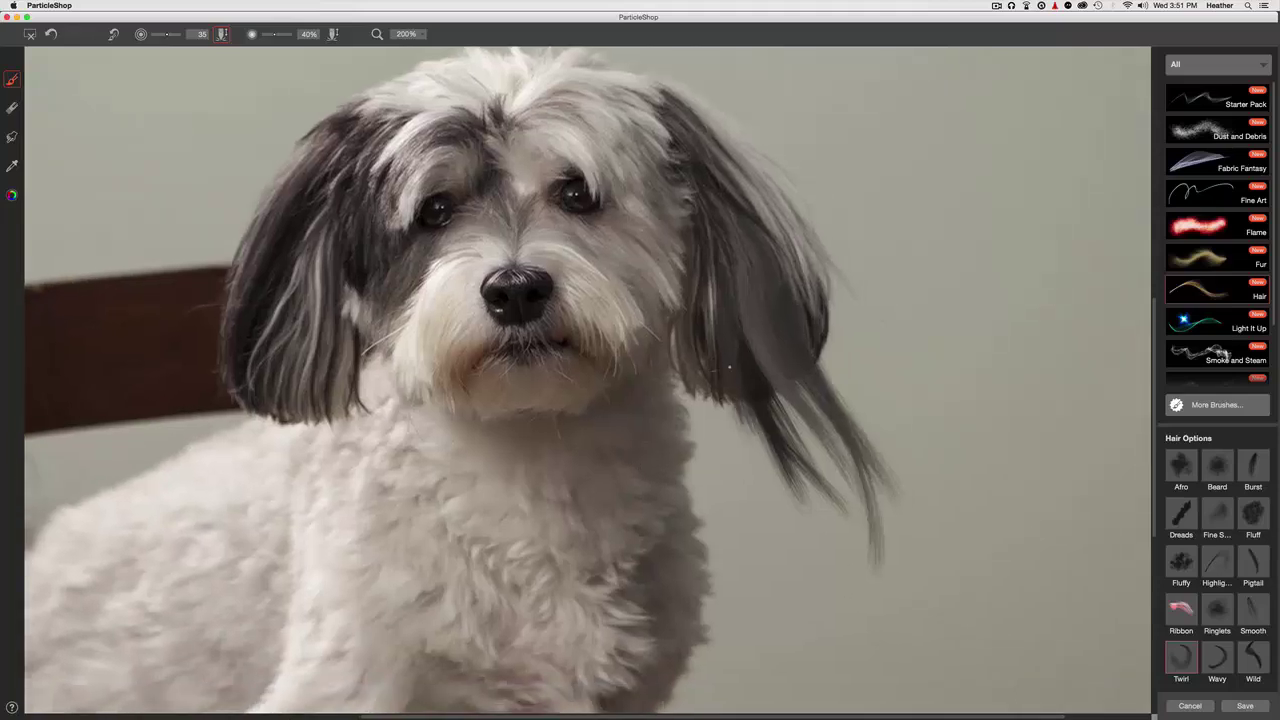
pyautogui.moveTo(791, 524); pyautogui.dragTo(818, 552)
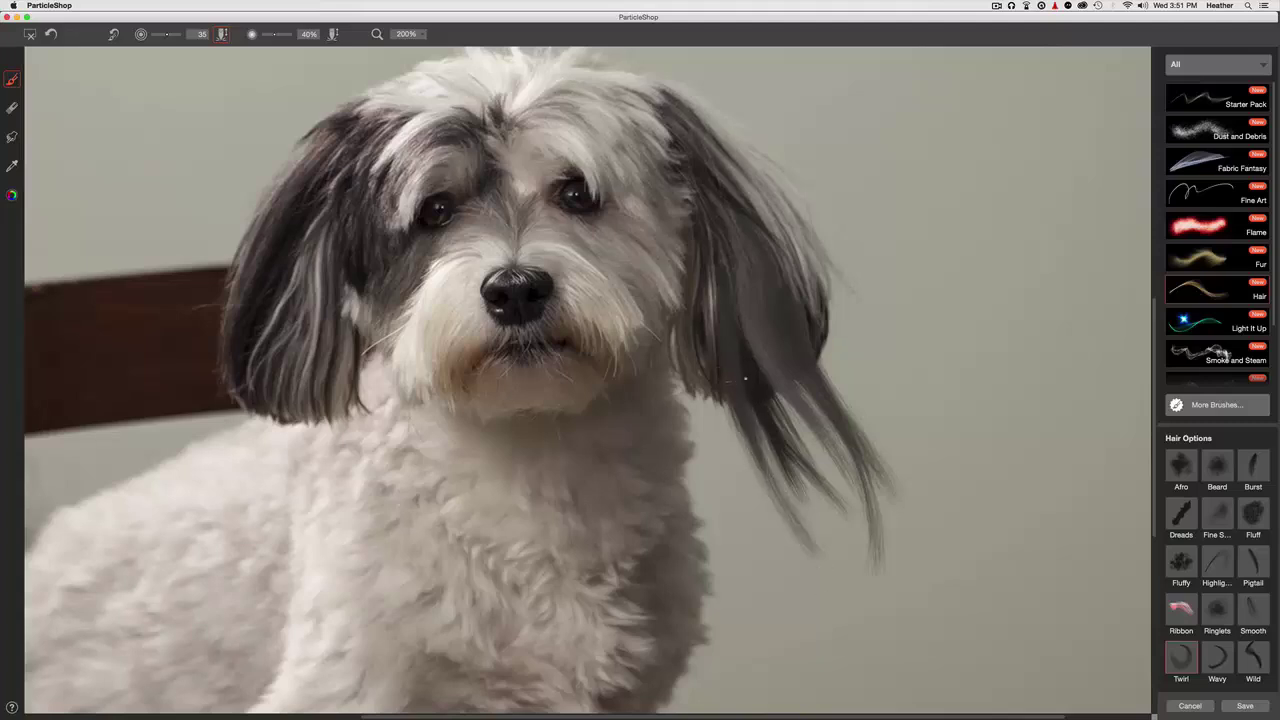
pyautogui.moveTo(742, 390)
pyautogui.mouseDown()
pyautogui.moveTo(812, 535)
pyautogui.moveTo(786, 500)
pyautogui.moveTo(822, 545)
pyautogui.mouseUp()
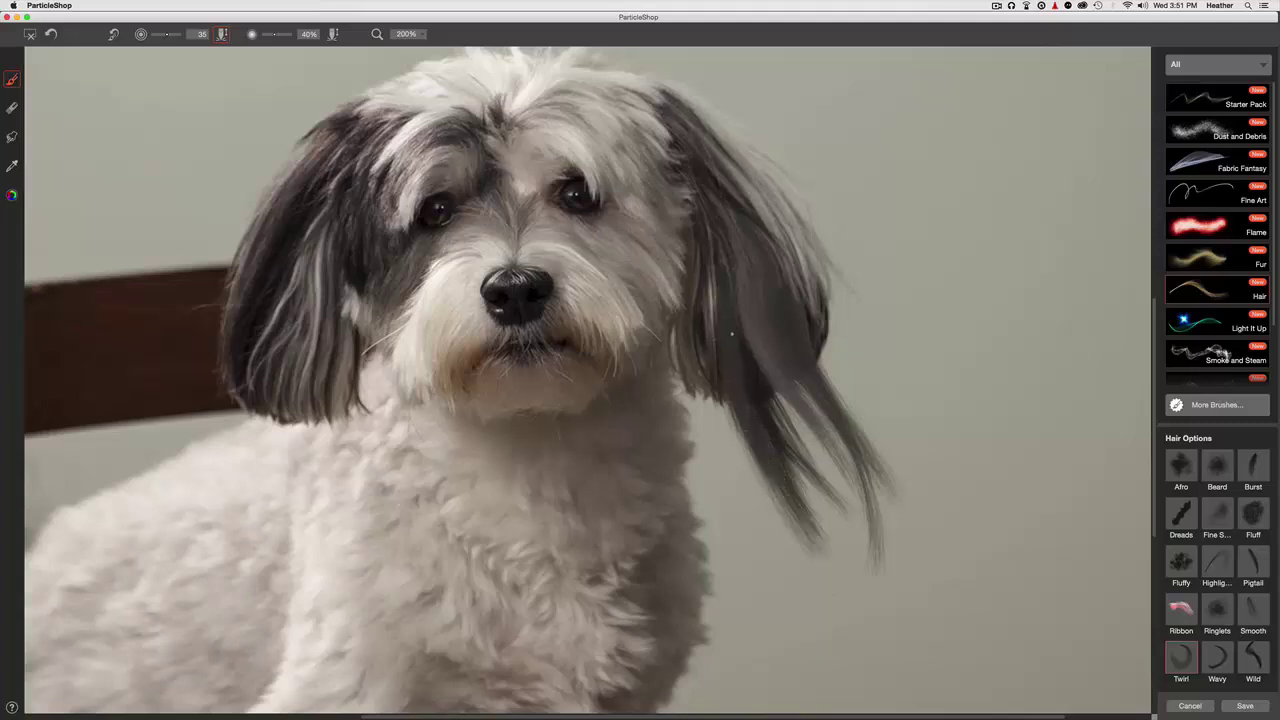
pyautogui.moveTo(734, 316)
pyautogui.mouseDown()
pyautogui.moveTo(766, 459)
pyautogui.moveTo(798, 522)
pyautogui.mouseUp()
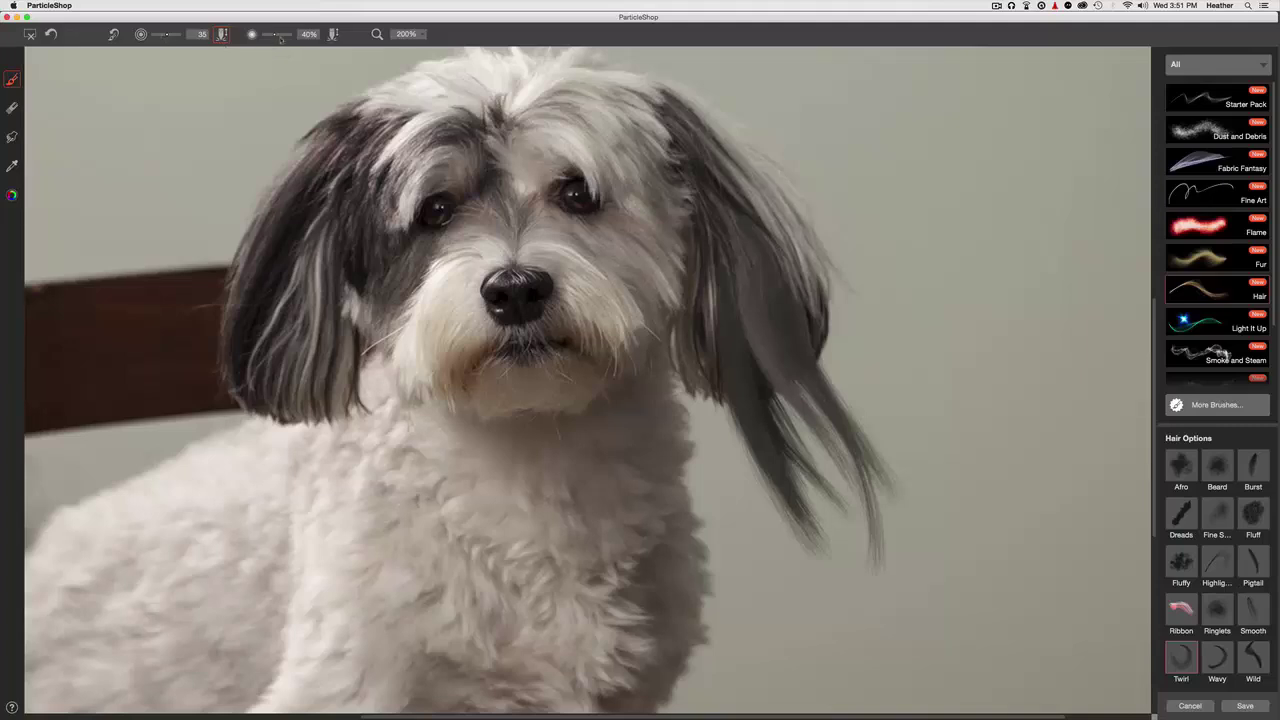
# Check the extended ear at different magnifications, and discard all brush strokes painted on the image
pyautogui.press('super+minus')
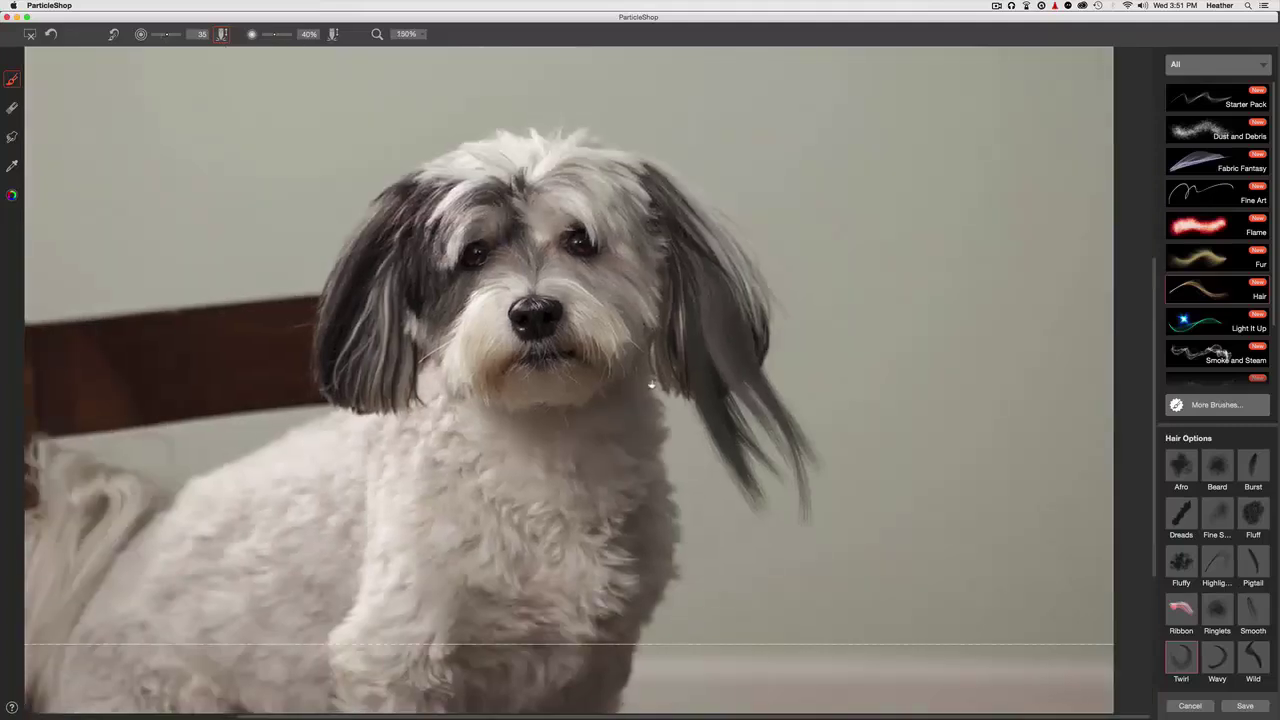
pyautogui.moveTo(615, 459)
pyautogui.mouseDown()
pyautogui.moveTo(623, 427)
pyautogui.moveTo(595, 466)
pyautogui.mouseUp()
pyautogui.press('super+minus')
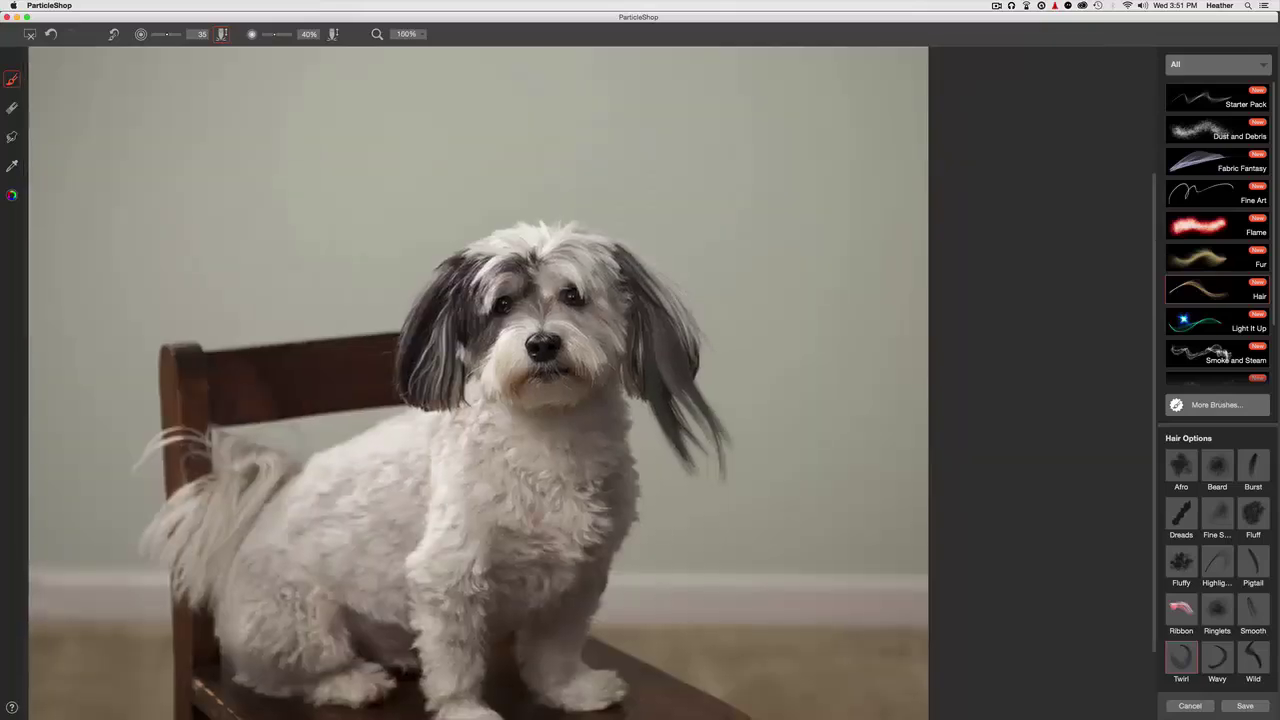
pyautogui.press('super+plus')
pyautogui.press('super+plus')
pyautogui.moveTo(554, 347); pyautogui.dragTo(512, 242)
pyautogui.press('super+minus')
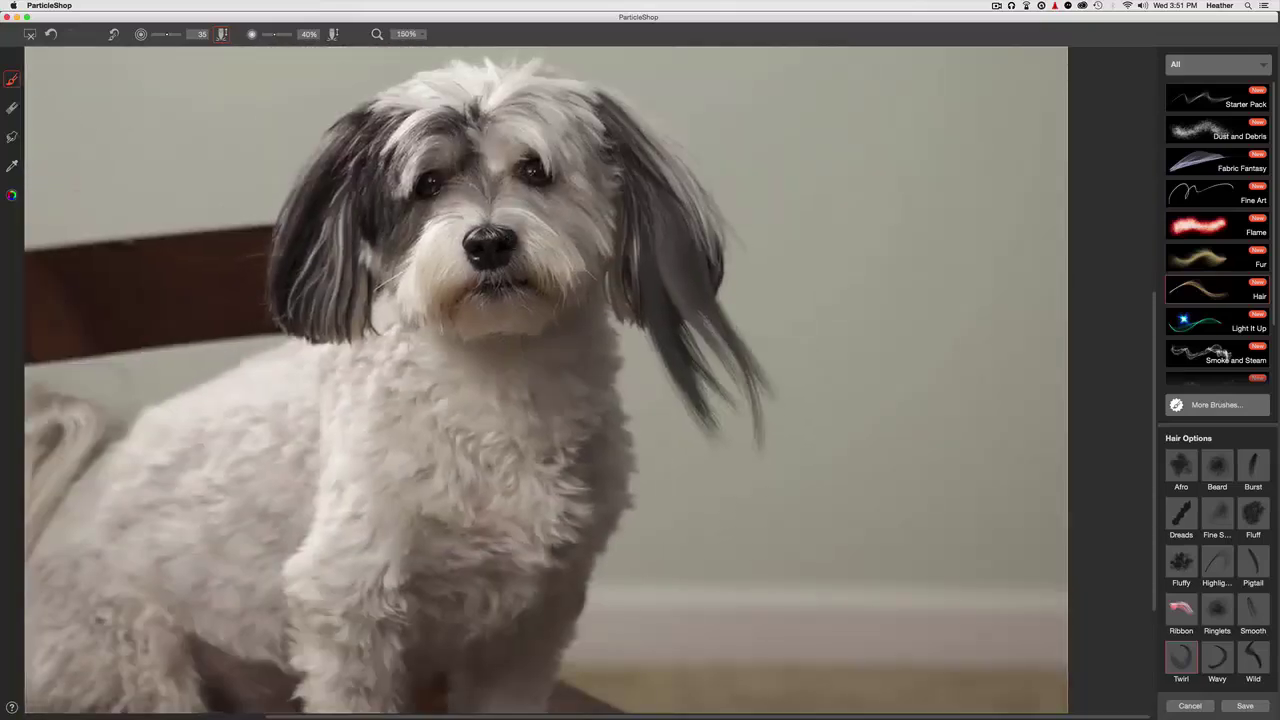
pyautogui.click(29, 35)
pyautogui.click(699, 371)
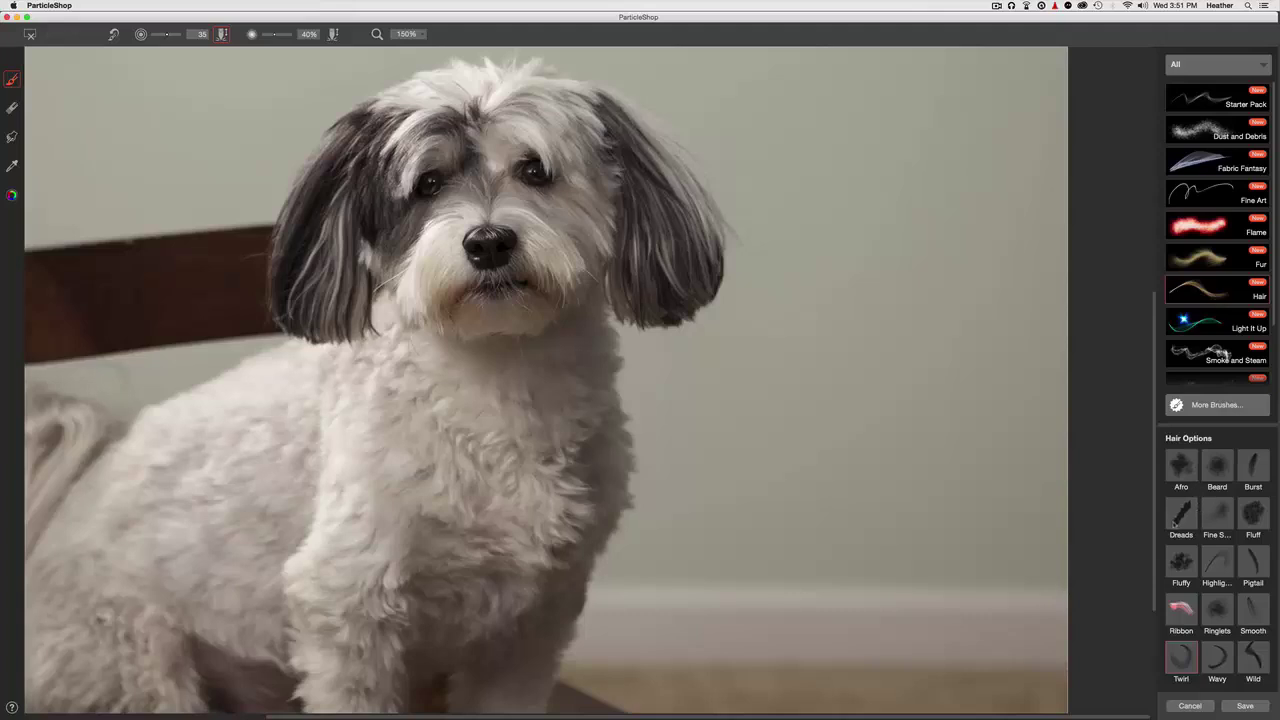
# Try the Dreads hair brush with several strokes on the wall beside the dog's head, undoing each one
pyautogui.click(1182, 526)
pyautogui.press('super+minus')
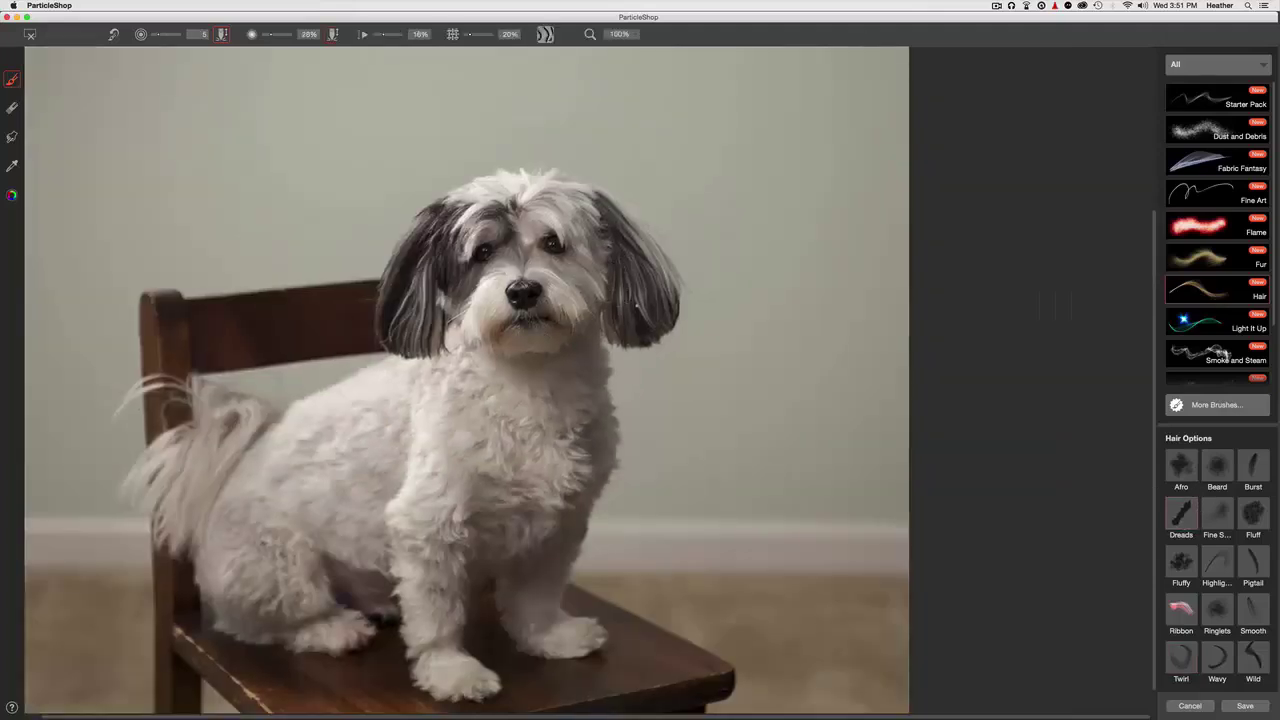
pyautogui.moveTo(714, 194)
pyautogui.mouseDown()
pyautogui.moveTo(733, 272)
pyautogui.moveTo(735, 560)
pyautogui.mouseUp()
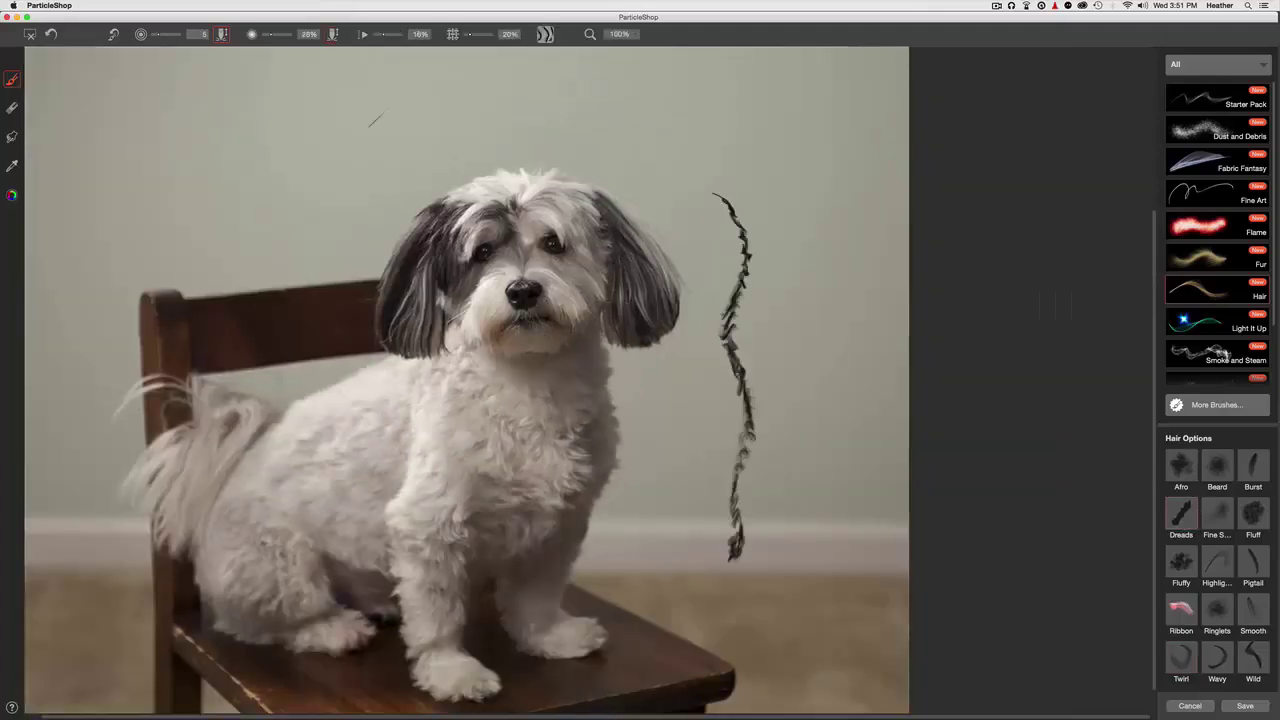
pyautogui.press('super+z')
pyautogui.moveTo(714, 226)
pyautogui.mouseDown()
pyautogui.moveTo(740, 505)
pyautogui.moveTo(760, 378)
pyautogui.moveTo(660, 100)
pyautogui.moveTo(798, 525)
pyautogui.mouseUp()
pyautogui.press('super+z')
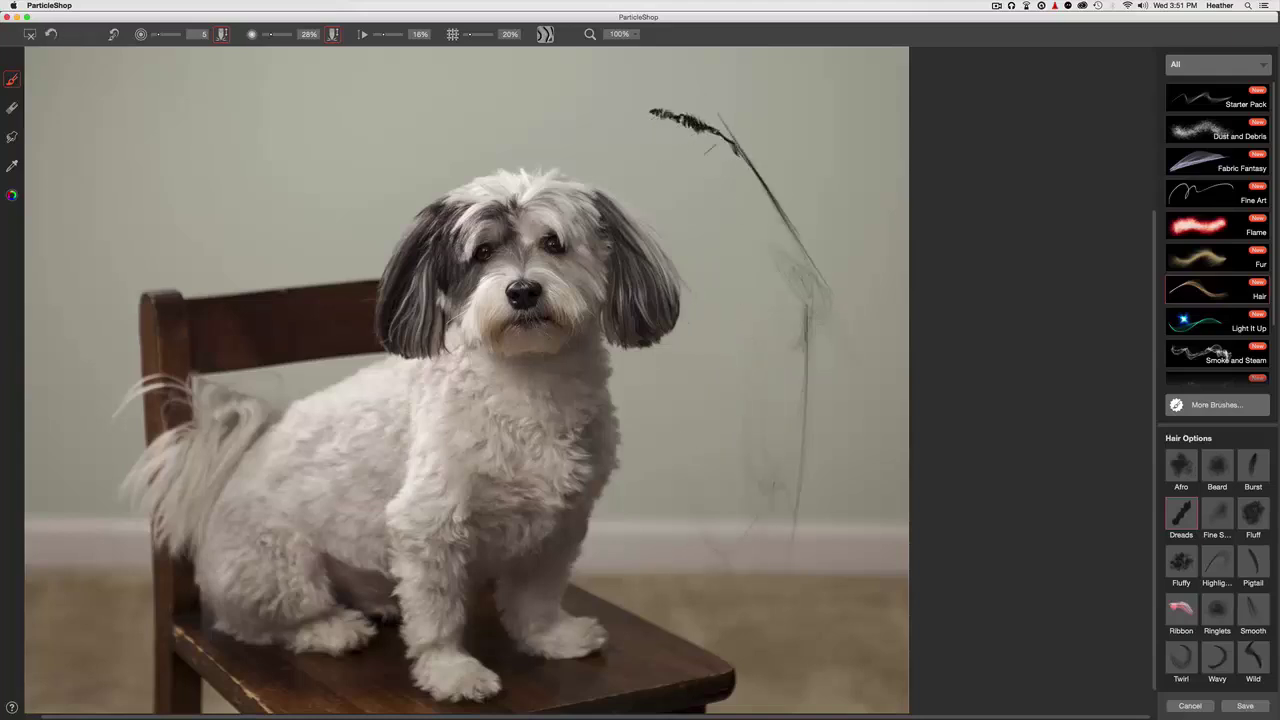
pyautogui.press('super+z')
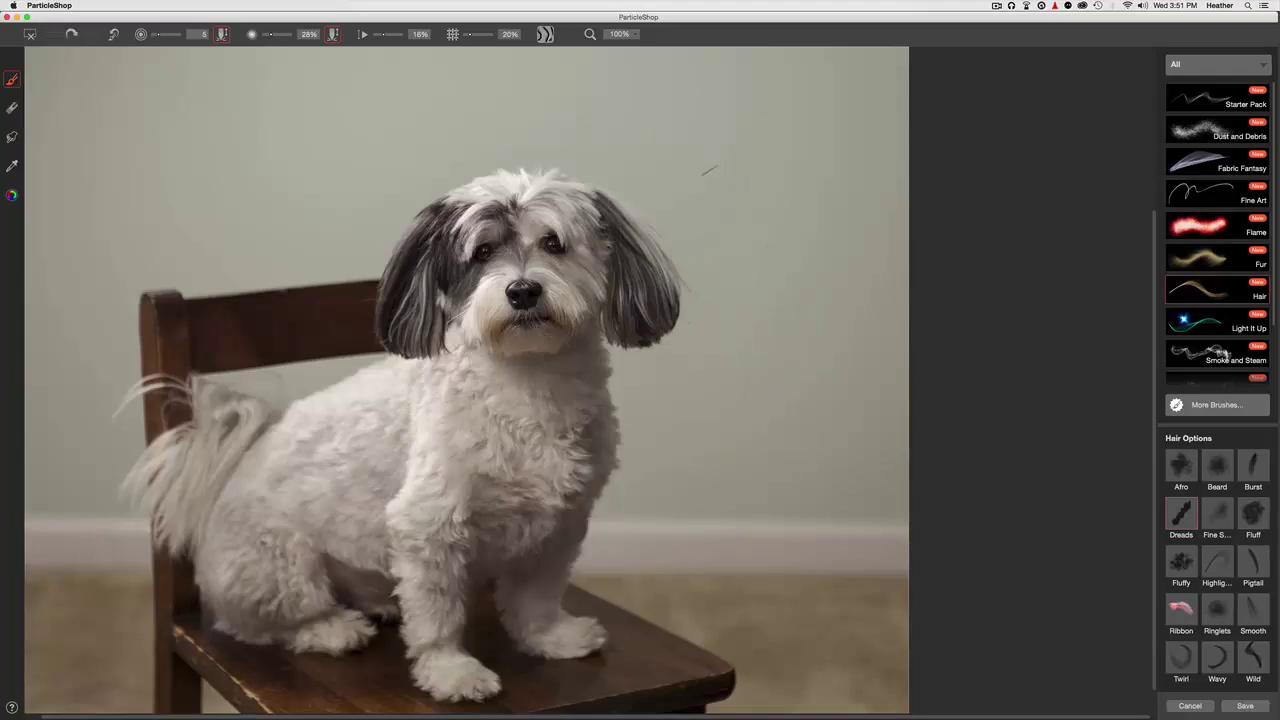
pyautogui.moveTo(718, 166); pyautogui.dragTo(726, 376)
pyautogui.press('super+z')
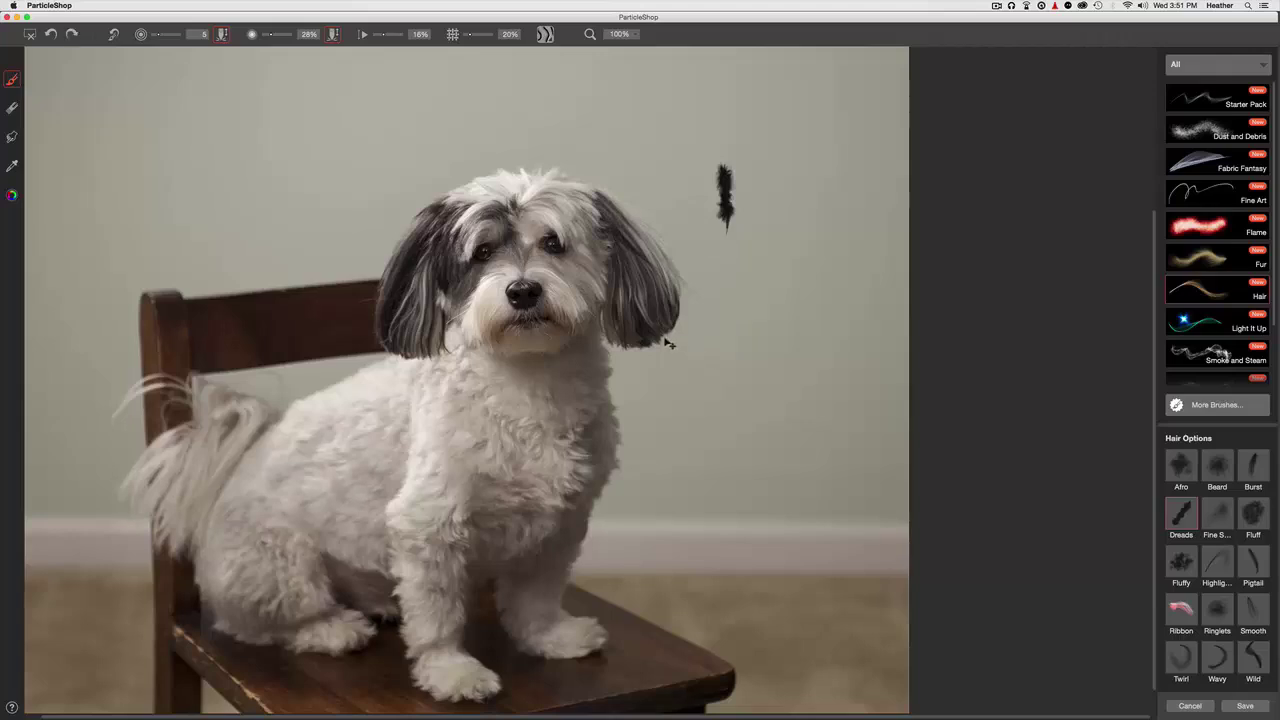
pyautogui.press('super+z')
pyautogui.press('super+z')
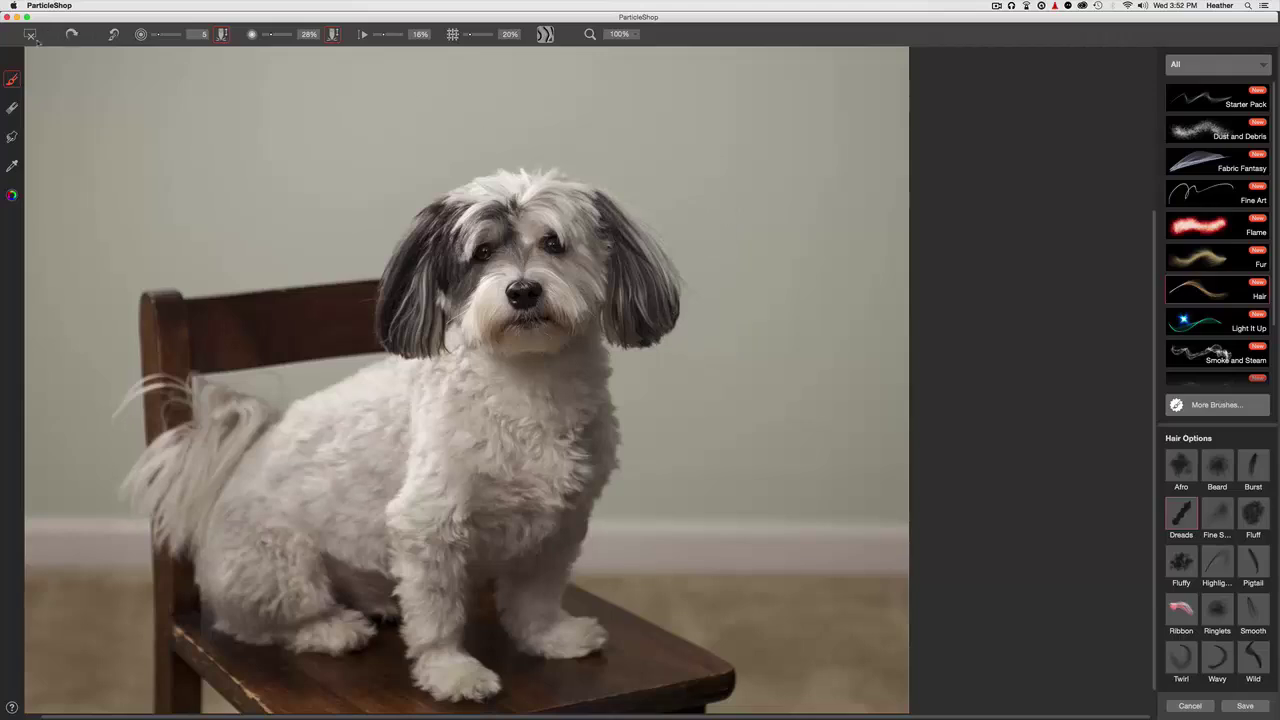
pyautogui.press('super+plus')
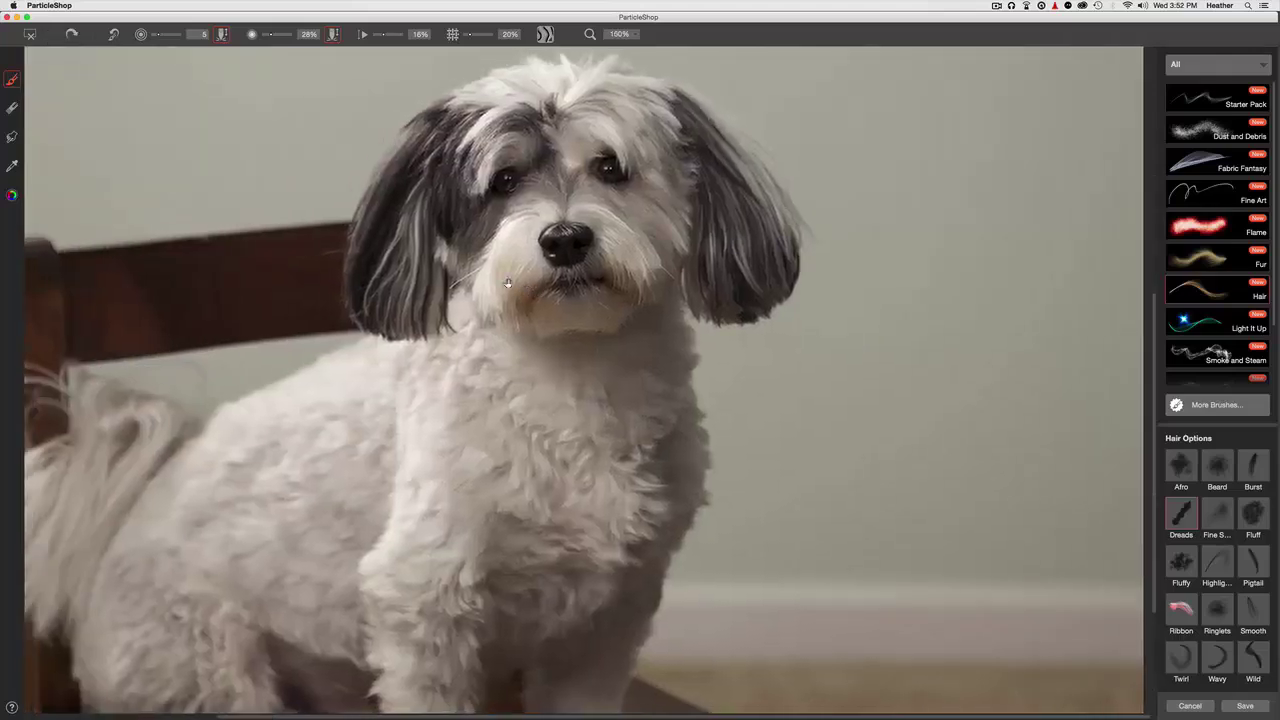
# Sample the grey fur colour from the dog's left ear and paint a Beard brush stroke just below it
pyautogui.moveTo(498, 278); pyautogui.dragTo(499, 280)
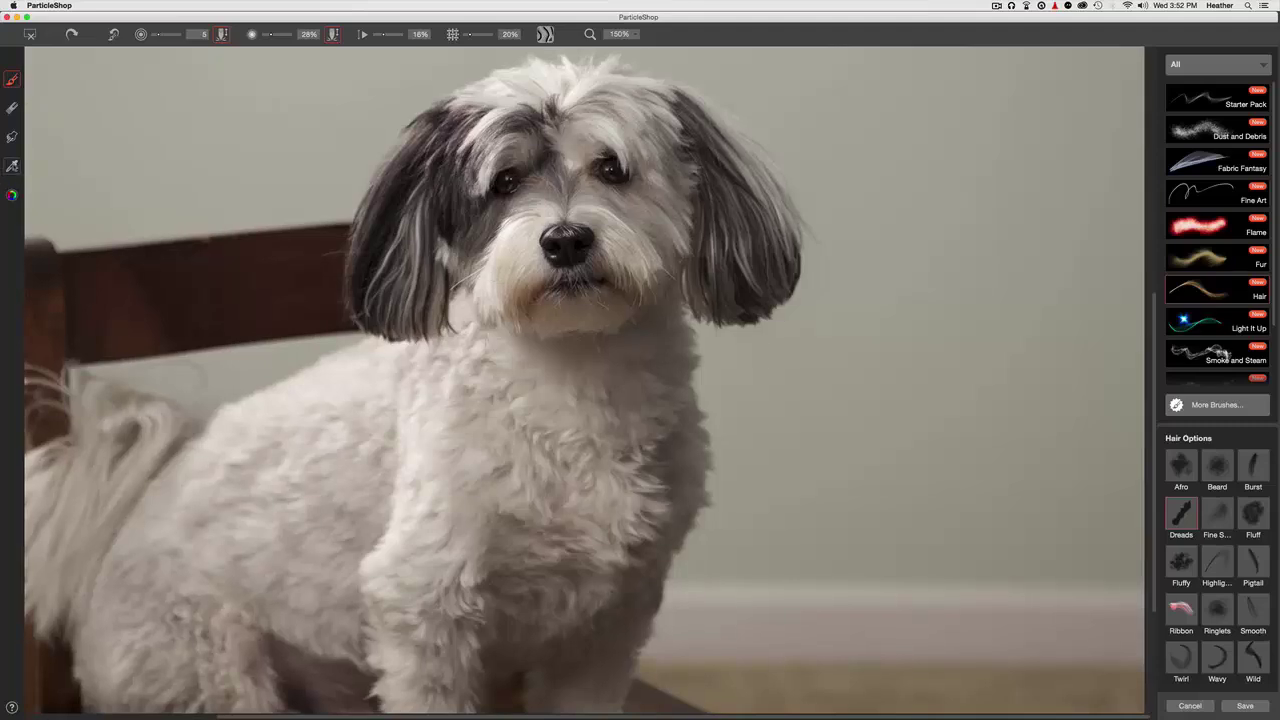
pyautogui.click(13, 166)
pyautogui.click(740, 299)
pyautogui.press('b')
pyautogui.moveTo(742, 308); pyautogui.dragTo(765, 408)
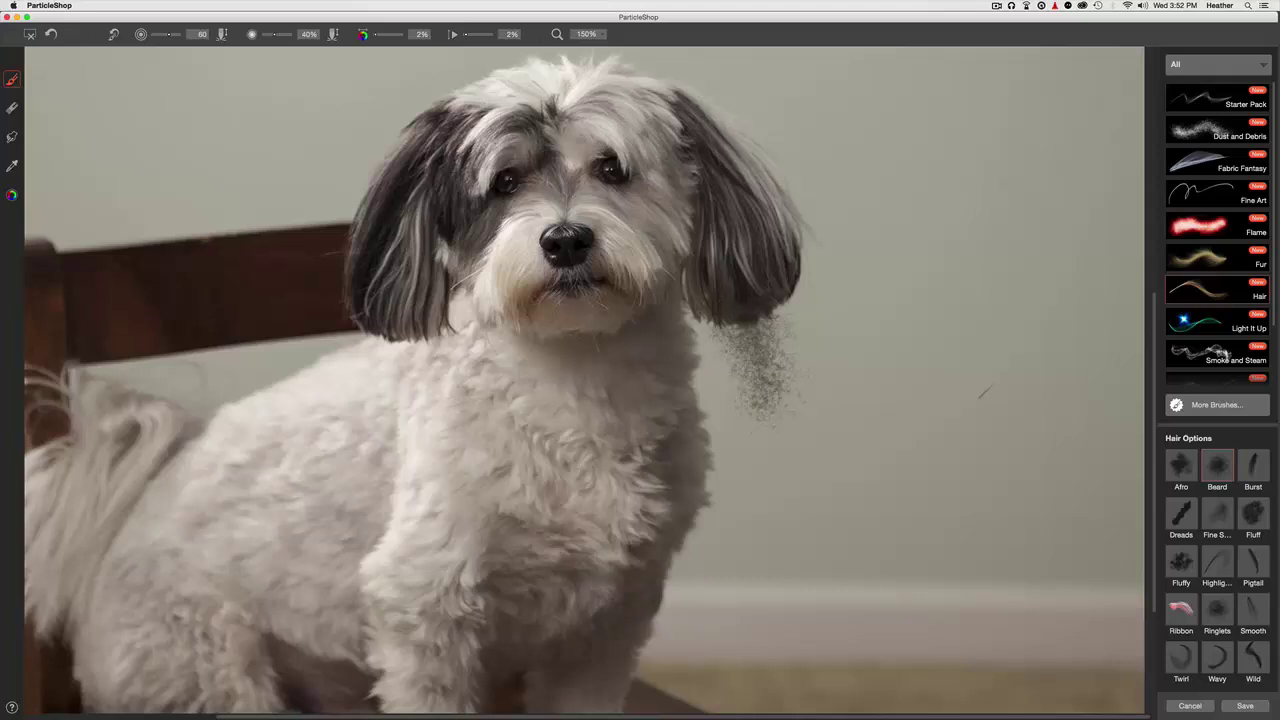
# With the Dreads brush and a dark colour sampled from the left ear, paint long strands below it, undoing the last stroke
pyautogui.click(1181, 512)
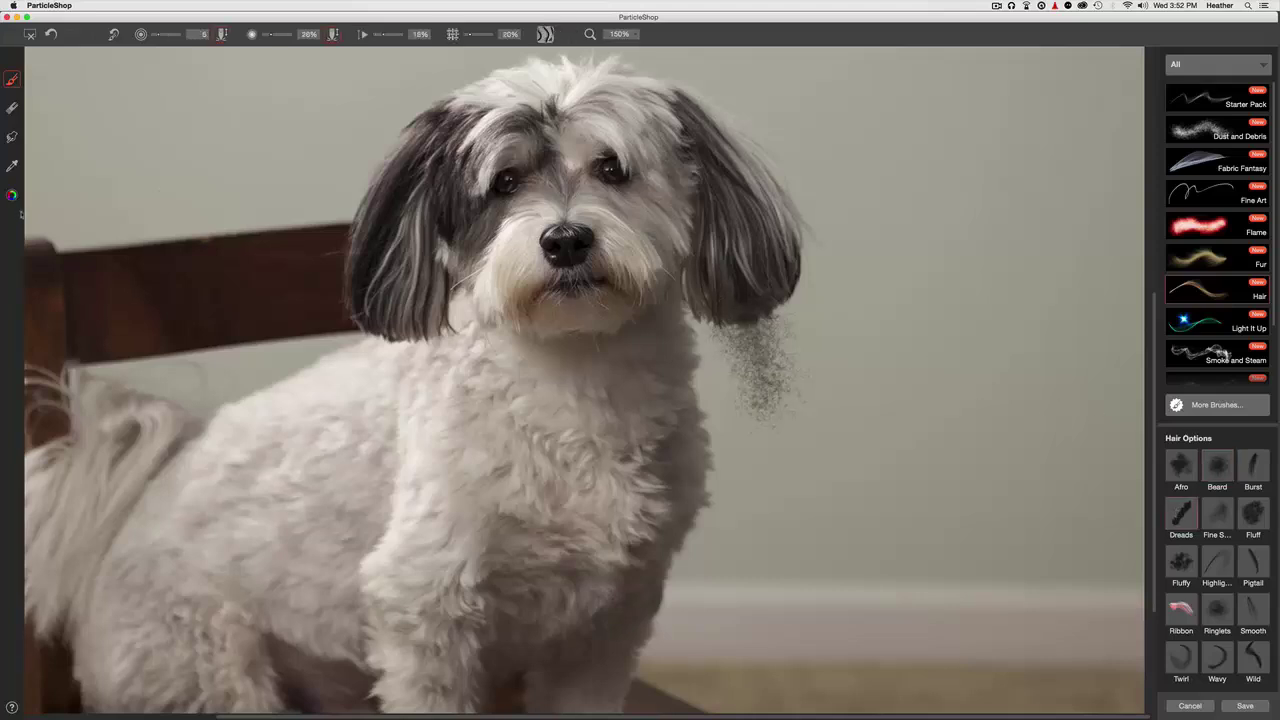
pyautogui.click(13, 167)
pyautogui.click(744, 289)
pyautogui.click(12, 79)
pyautogui.moveTo(748, 313)
pyautogui.mouseDown()
pyautogui.moveTo(760, 415)
pyautogui.moveTo(752, 335)
pyautogui.moveTo(768, 395)
pyautogui.moveTo(785, 376)
pyautogui.moveTo(800, 405)
pyautogui.moveTo(812, 300)
pyautogui.moveTo(795, 235)
pyautogui.moveTo(792, 430)
pyautogui.moveTo(806, 430)
pyautogui.moveTo(830, 480)
pyautogui.moveTo(815, 520)
pyautogui.moveTo(725, 365)
pyautogui.moveTo(686, 438)
pyautogui.moveTo(692, 466)
pyautogui.mouseUp()
pyautogui.press('super+minus')
pyautogui.moveTo(662, 330)
pyautogui.mouseDown()
pyautogui.moveTo(672, 558)
pyautogui.moveTo(701, 492)
pyautogui.moveTo(688, 400)
pyautogui.moveTo(692, 415)
pyautogui.moveTo(690, 370)
pyautogui.moveTo(692, 426)
pyautogui.moveTo(700, 366)
pyautogui.moveTo(722, 462)
pyautogui.moveTo(733, 560)
pyautogui.moveTo(718, 505)
pyautogui.moveTo(695, 610)
pyautogui.mouseUp()
pyautogui.moveTo(728, 462); pyautogui.dragTo(766, 632)
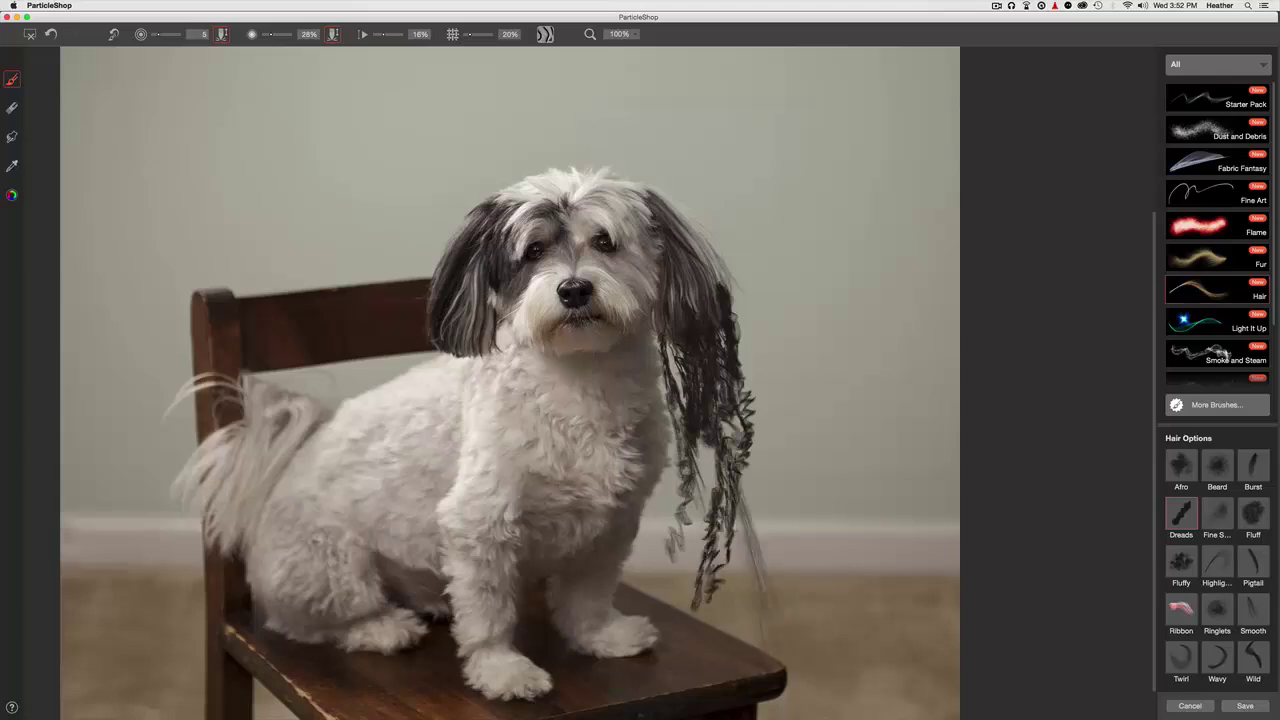
pyautogui.press('super+z')
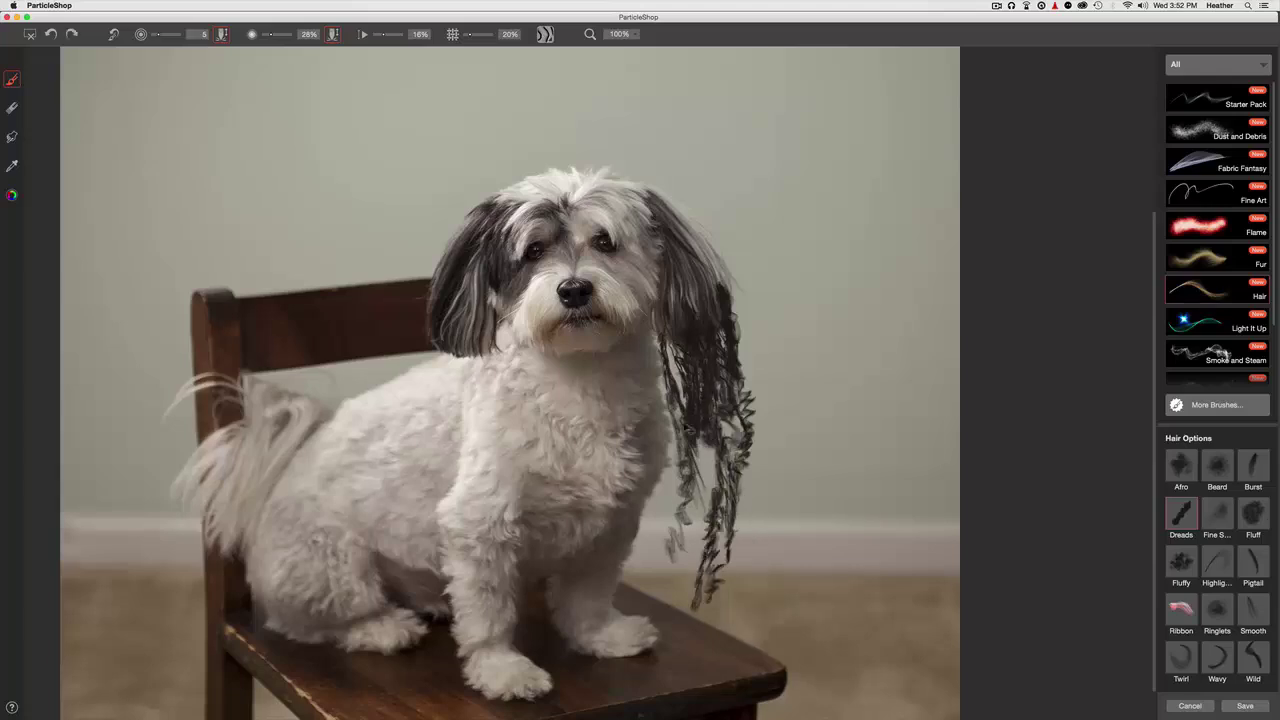
# Thicken the left ear's extension with more Dreads strands down beside the chest and front leg, undoing one stray stroke
pyautogui.moveTo(697, 426)
pyautogui.mouseDown()
pyautogui.moveTo(698, 496)
pyautogui.moveTo(668, 568)
pyautogui.mouseUp()
pyautogui.moveTo(711, 452)
pyautogui.mouseDown()
pyautogui.moveTo(705, 538)
pyautogui.moveTo(680, 588)
pyautogui.mouseUp()
pyautogui.moveTo(680, 404); pyautogui.dragTo(645, 582)
pyautogui.moveTo(680, 372)
pyautogui.mouseDown()
pyautogui.moveTo(668, 530)
pyautogui.moveTo(637, 606)
pyautogui.mouseUp()
pyautogui.moveTo(674, 335); pyautogui.dragTo(673, 500)
pyautogui.moveTo(732, 367); pyautogui.dragTo(720, 603)
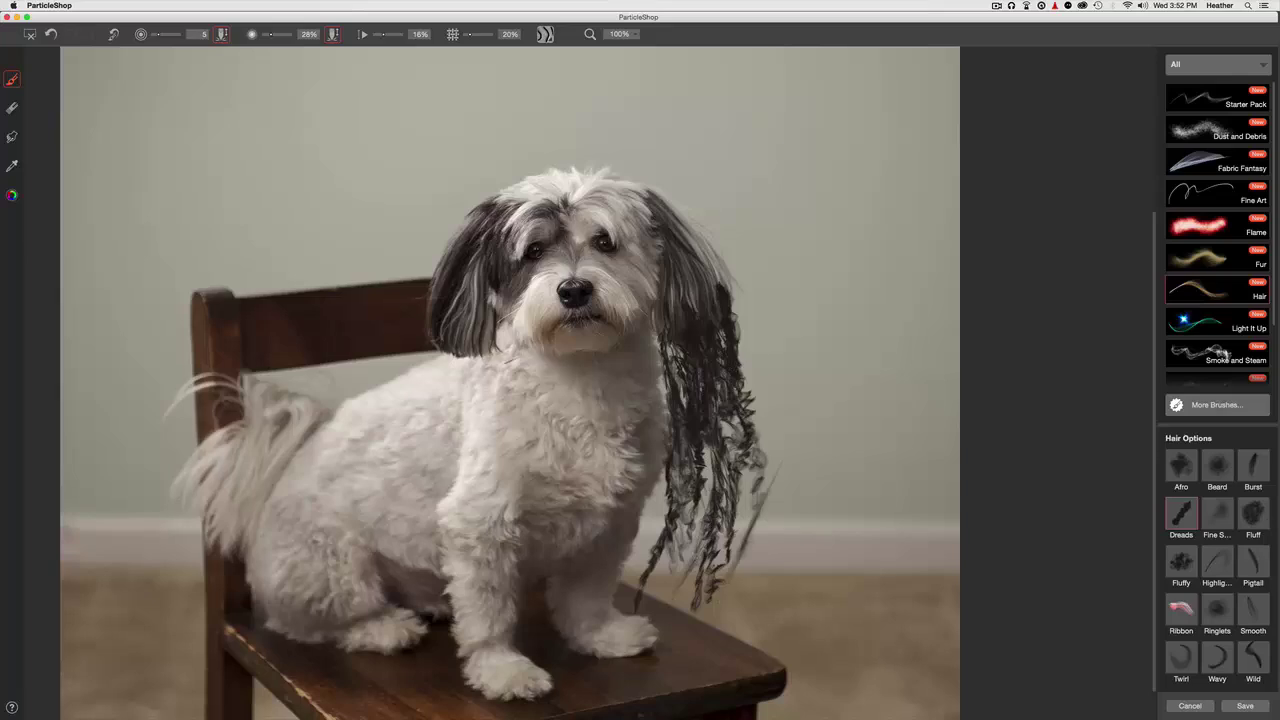
pyautogui.press('super+z')
pyautogui.moveTo(736, 410); pyautogui.dragTo(746, 574)
pyautogui.moveTo(736, 432); pyautogui.dragTo(735, 602)
pyautogui.moveTo(664, 346); pyautogui.dragTo(634, 576)
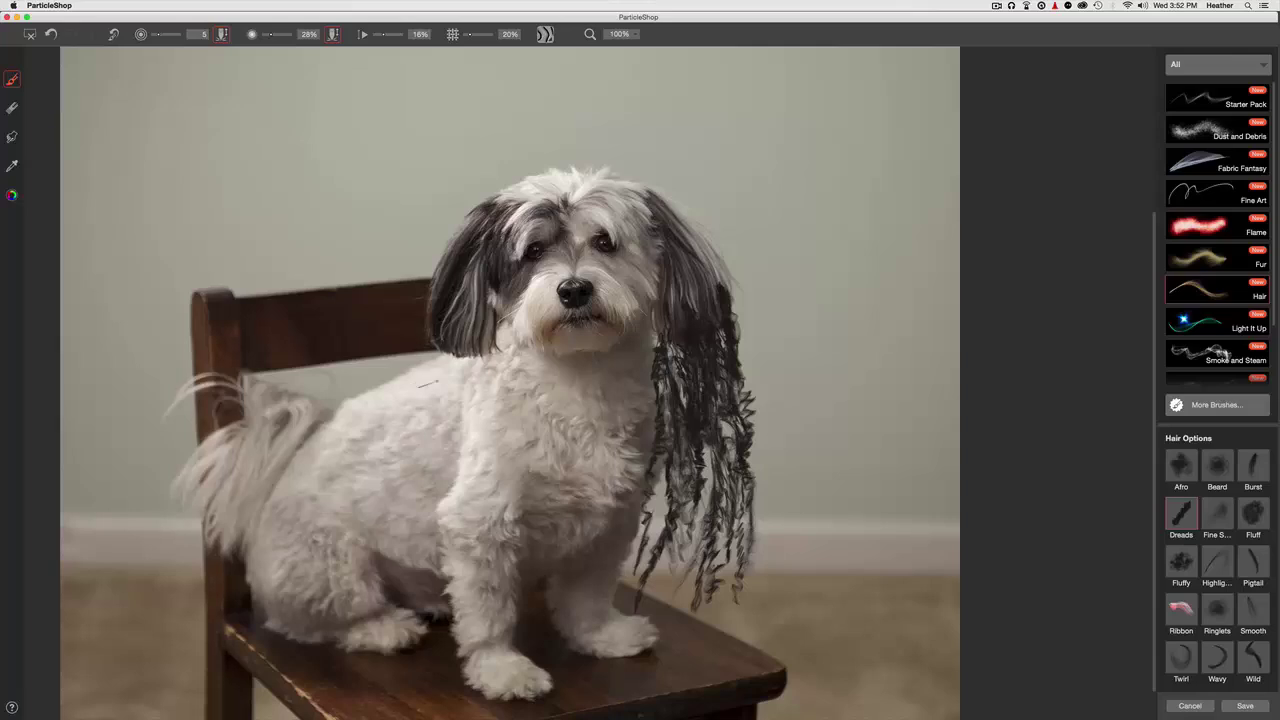
# Resample the dark ear colour and paint Dreads strands along the outer edge of the extended ear
pyautogui.click(13, 167)
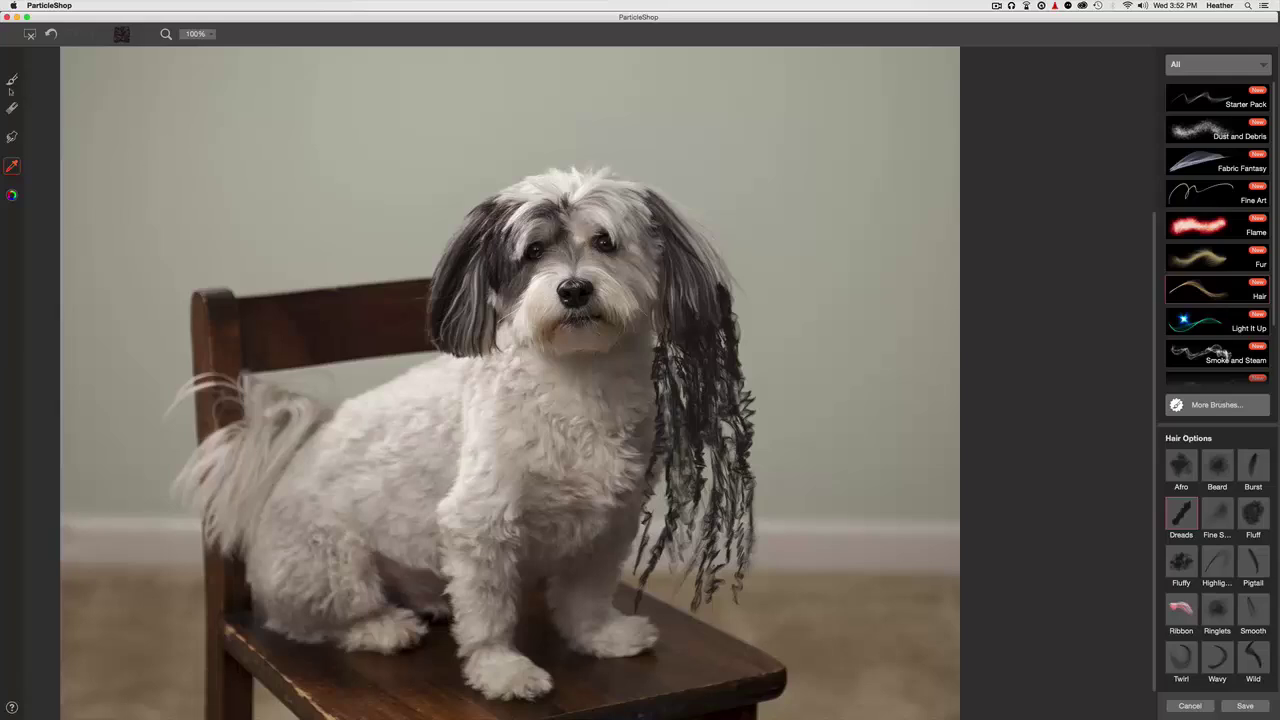
pyautogui.click(12, 82)
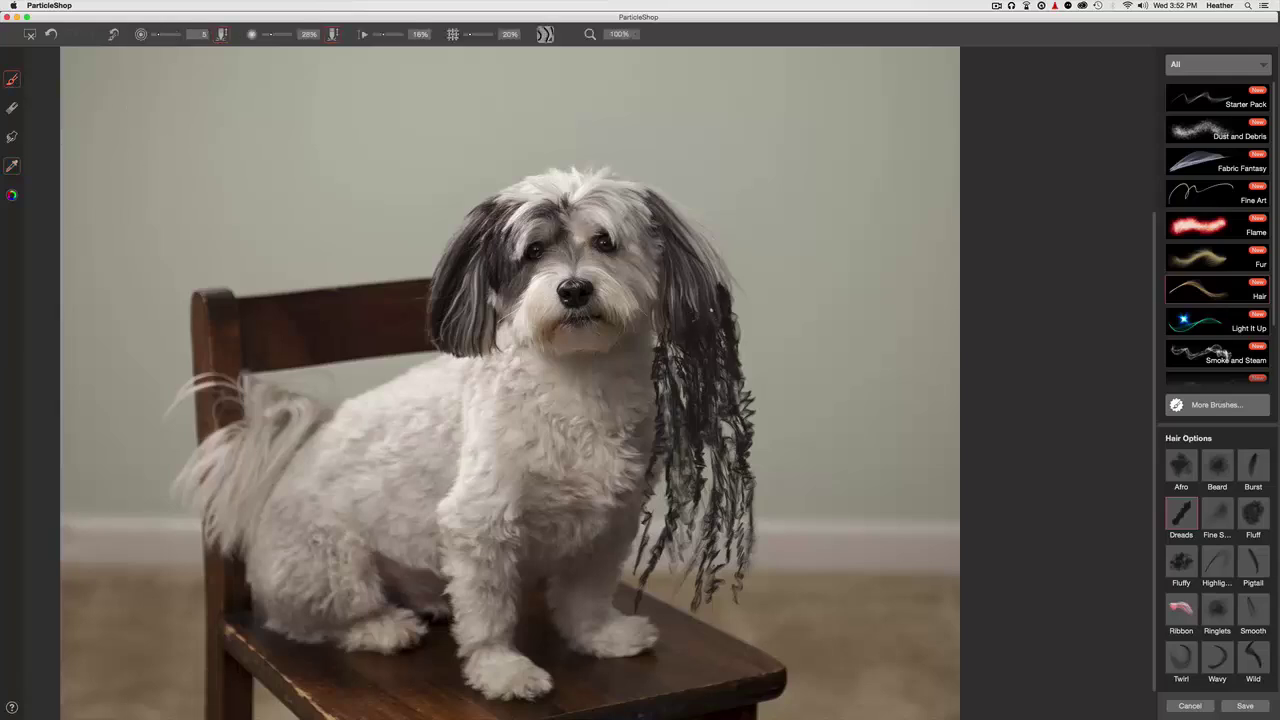
pyautogui.moveTo(722, 326)
pyautogui.mouseDown()
pyautogui.moveTo(738, 392)
pyautogui.moveTo(740, 325)
pyautogui.moveTo(755, 468)
pyautogui.mouseUp()
pyautogui.moveTo(744, 340)
pyautogui.mouseDown()
pyautogui.moveTo(758, 472)
pyautogui.moveTo(742, 538)
pyautogui.mouseUp()
# Fill the inner side and lower ends of the extended left ear with dense dark Dreads strands
pyautogui.press('super+=')
pyautogui.press('super+=')
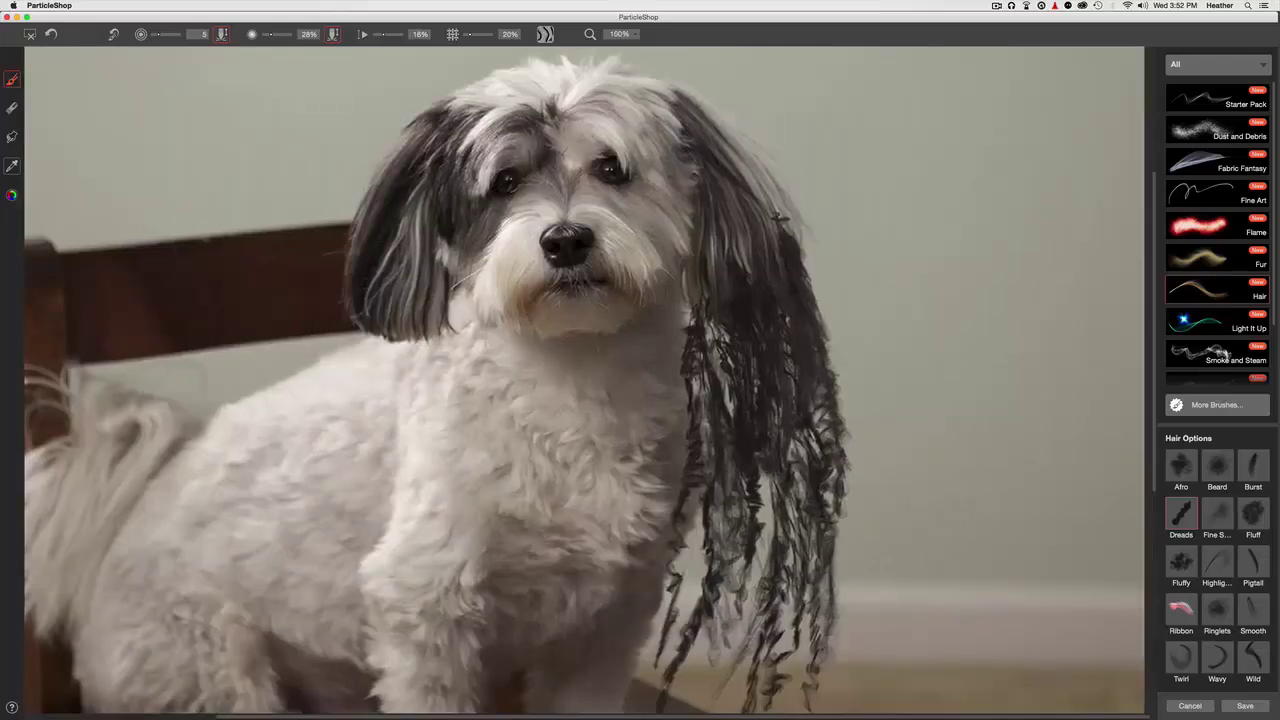
pyautogui.moveTo(731, 291)
pyautogui.mouseDown()
pyautogui.moveTo(620, 305)
pyautogui.moveTo(650, 380)
pyautogui.mouseUp()
pyautogui.moveTo(636, 308); pyautogui.dragTo(662, 432)
pyautogui.moveTo(648, 340); pyautogui.dragTo(680, 525)
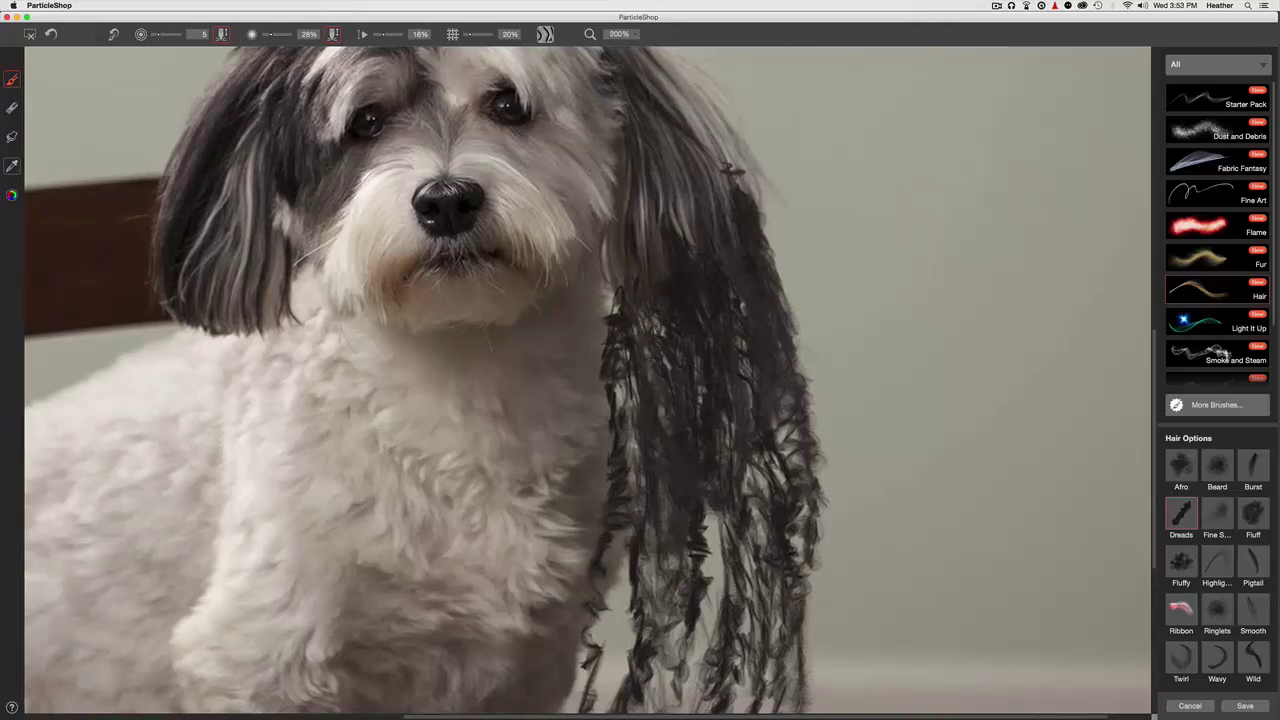
pyautogui.press('super+-')
pyautogui.press('super+-')
pyautogui.moveTo(601, 404); pyautogui.dragTo(595, 524)
pyautogui.moveTo(606, 474); pyautogui.dragTo(604, 550)
pyautogui.moveTo(640, 462); pyautogui.dragTo(610, 606)
pyautogui.moveTo(658, 452); pyautogui.dragTo(638, 590)
pyautogui.moveTo(653, 450); pyautogui.dragTo(631, 568)
pyautogui.moveTo(590, 504)
pyautogui.mouseDown()
pyautogui.moveTo(564, 578)
pyautogui.moveTo(580, 566)
pyautogui.mouseUp()
pyautogui.moveTo(604, 478); pyautogui.dragTo(586, 568)
pyautogui.moveTo(626, 442); pyautogui.dragTo(621, 544)
# Sample a lighter grey from the left ear and paint Dreads highlight strands from its upper part into the extension
pyautogui.press('super+plus')
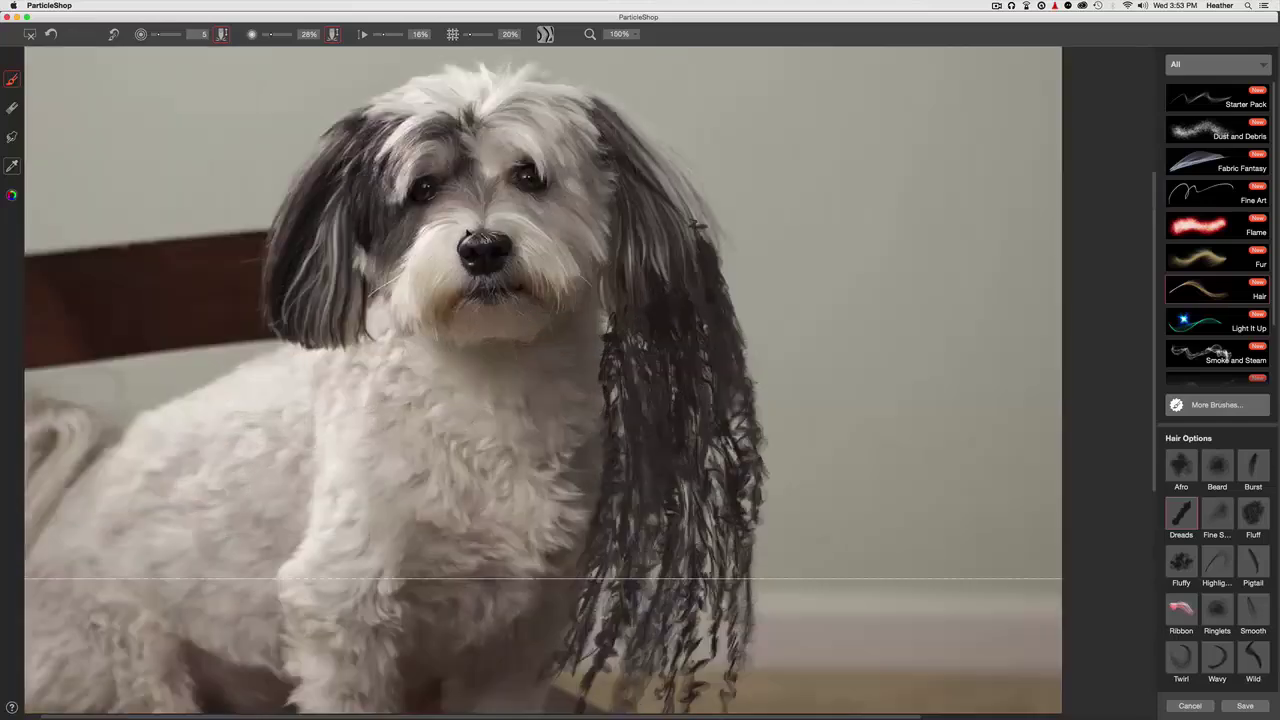
pyautogui.click(13, 167)
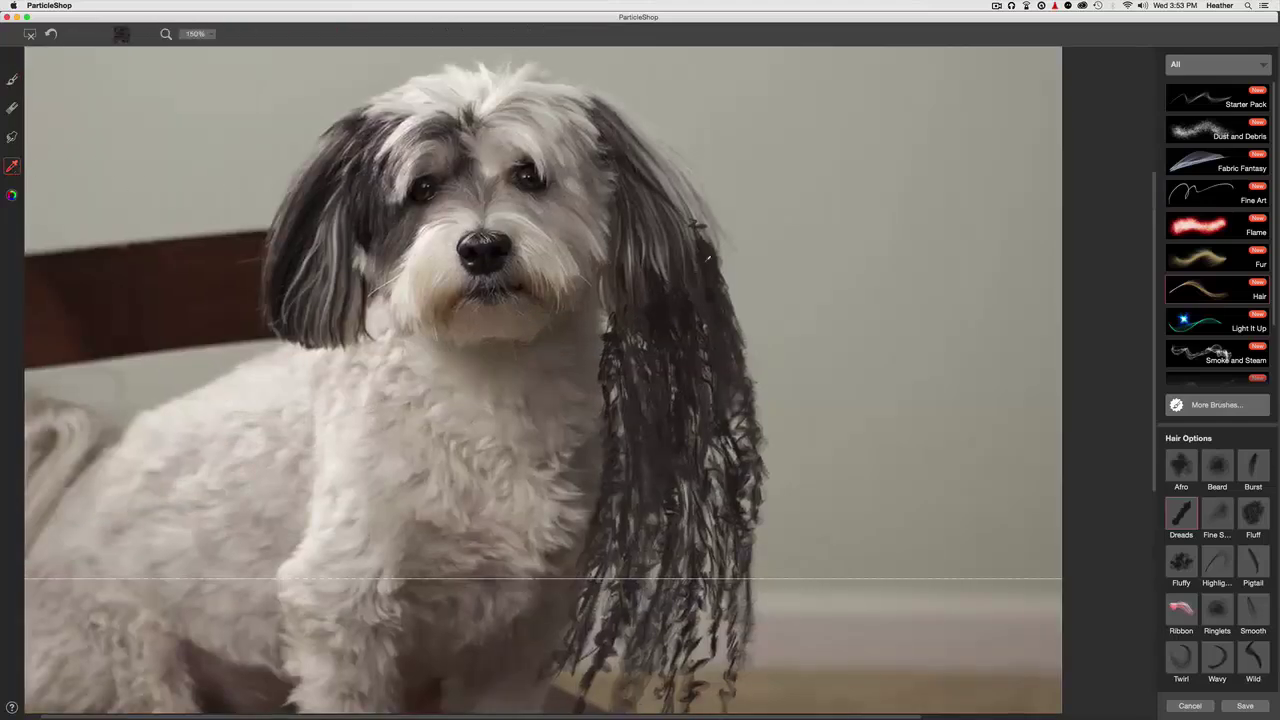
pyautogui.moveTo(662, 248); pyautogui.dragTo(665, 249)
pyautogui.press('super+minus')
pyautogui.press('super+plus')
pyautogui.press('super+equal')
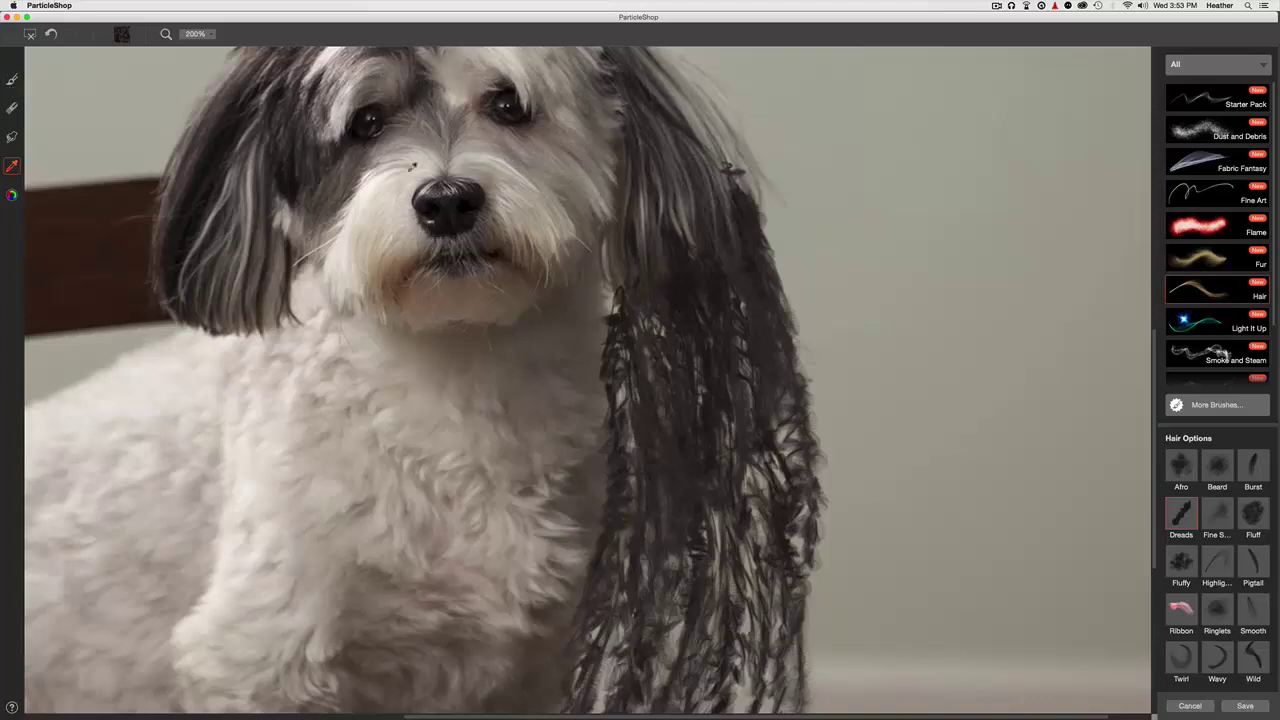
pyautogui.click(689, 205)
pyautogui.press('b')
pyautogui.moveTo(676, 209); pyautogui.dragTo(766, 426)
pyautogui.moveTo(686, 244); pyautogui.dragTo(742, 362)
pyautogui.press('super+minus')
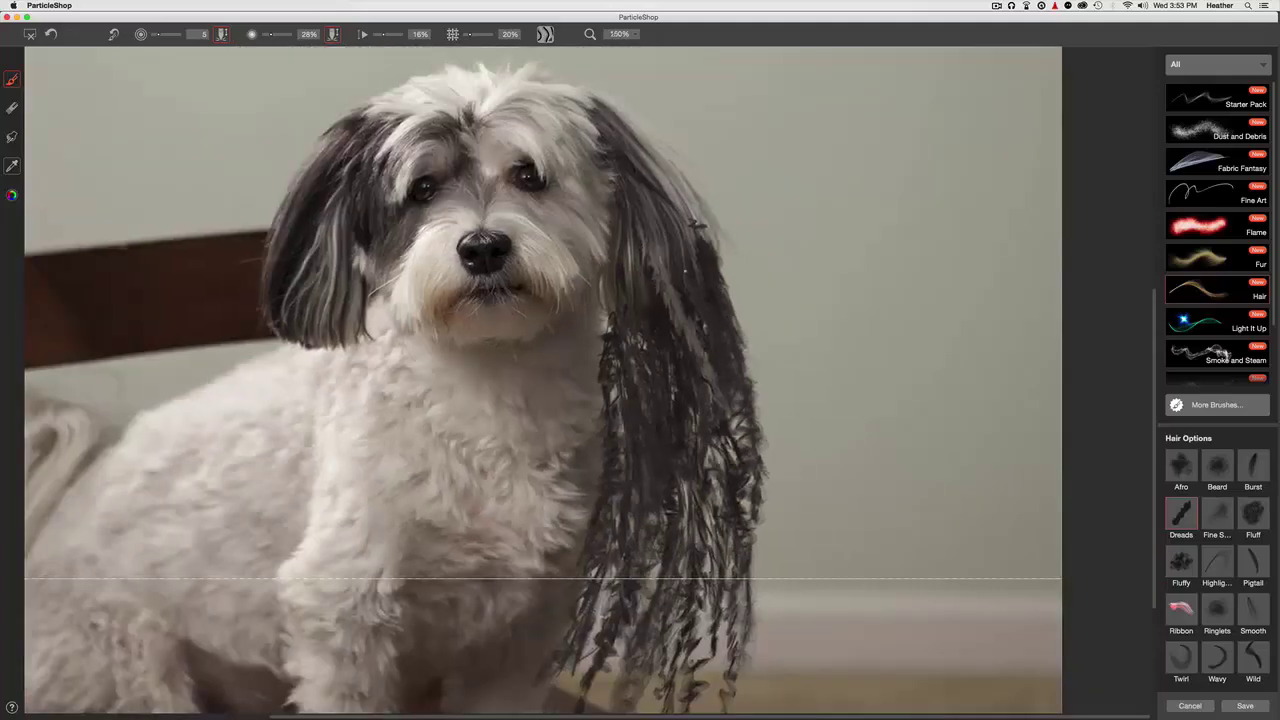
pyautogui.moveTo(676, 258); pyautogui.dragTo(736, 392)
pyautogui.press('super+plus')
pyautogui.moveTo(676, 256); pyautogui.dragTo(722, 418)
pyautogui.moveTo(658, 250); pyautogui.dragTo(736, 516)
# Reduce the 16% brush setting to 7% and paint more grey Dreads strands through the inner part of the extended ear
pyautogui.moveTo(669, 367); pyautogui.dragTo(669, 362)
pyautogui.scroll(-3, 668, 362)
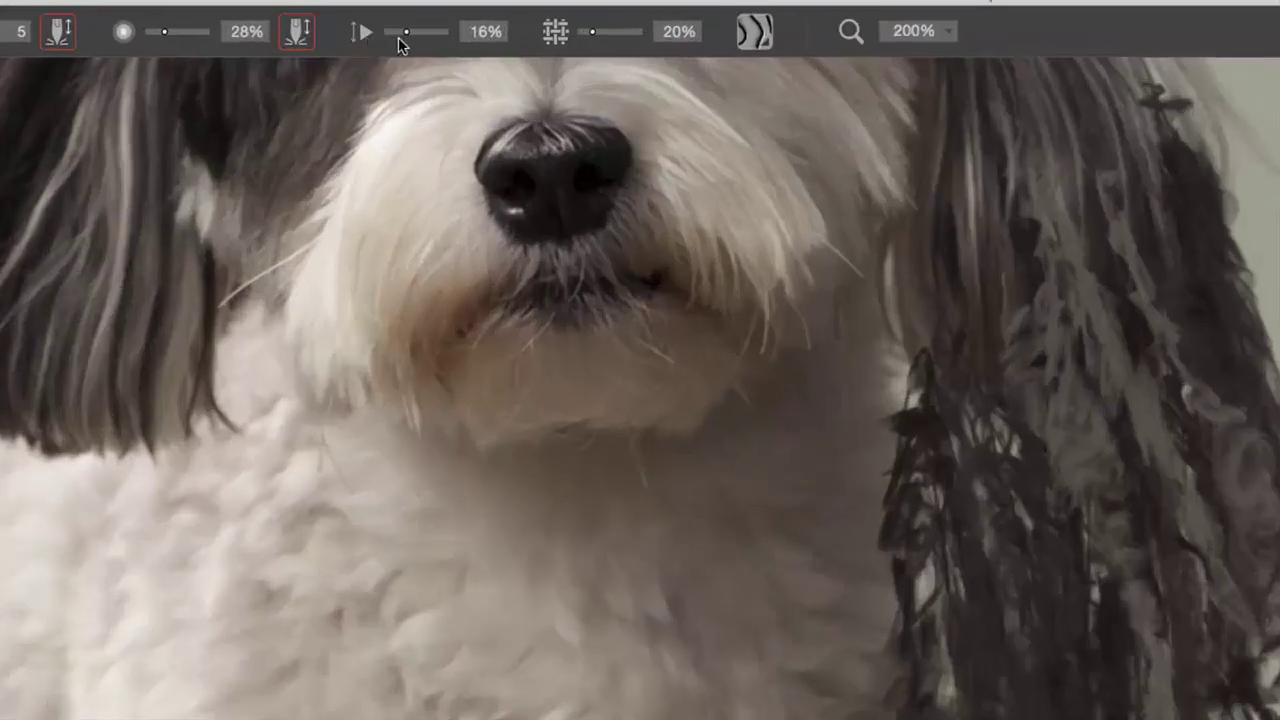
pyautogui.moveTo(379, 37); pyautogui.dragTo(394, 38)
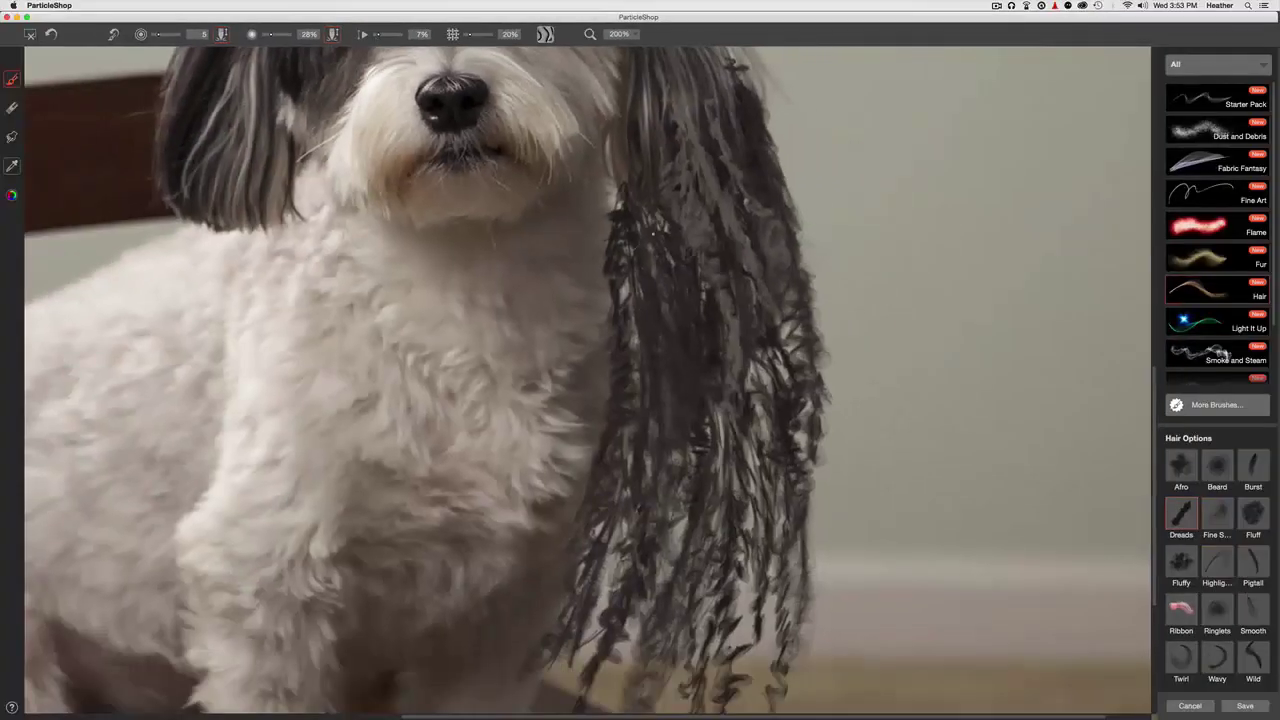
pyautogui.moveTo(653, 233); pyautogui.dragTo(702, 396)
pyautogui.moveTo(630, 191)
pyautogui.mouseDown()
pyautogui.moveTo(700, 360)
pyautogui.moveTo(702, 423)
pyautogui.mouseUp()
pyautogui.moveTo(650, 280); pyautogui.dragTo(686, 480)
pyautogui.moveTo(676, 378); pyautogui.dragTo(690, 575)
pyautogui.press('super+minus')
pyautogui.moveTo(638, 308); pyautogui.dragTo(646, 382)
pyautogui.press('super+minus')
pyautogui.press('super+plus')
pyautogui.press('super+plus')
pyautogui.moveTo(661, 326); pyautogui.dragTo(676, 520)
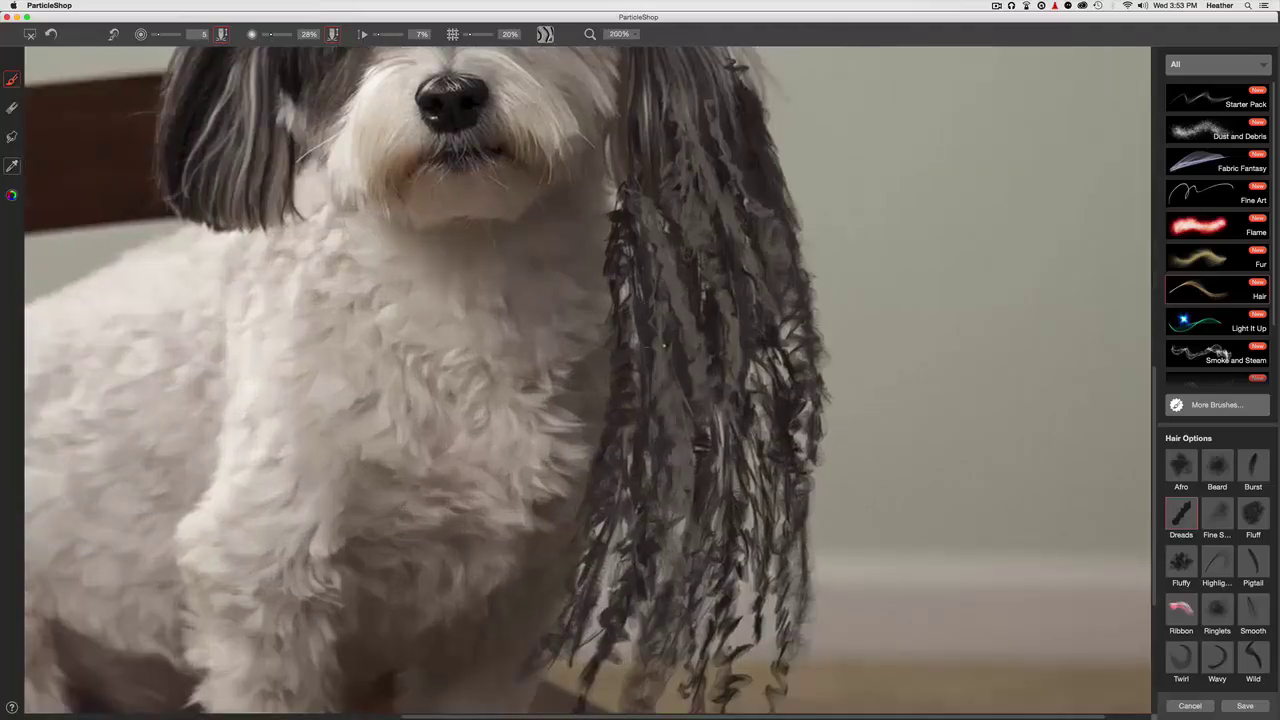
# Choose a slightly lighter grey brush colour on the colour wheel
pyautogui.click(12, 195)
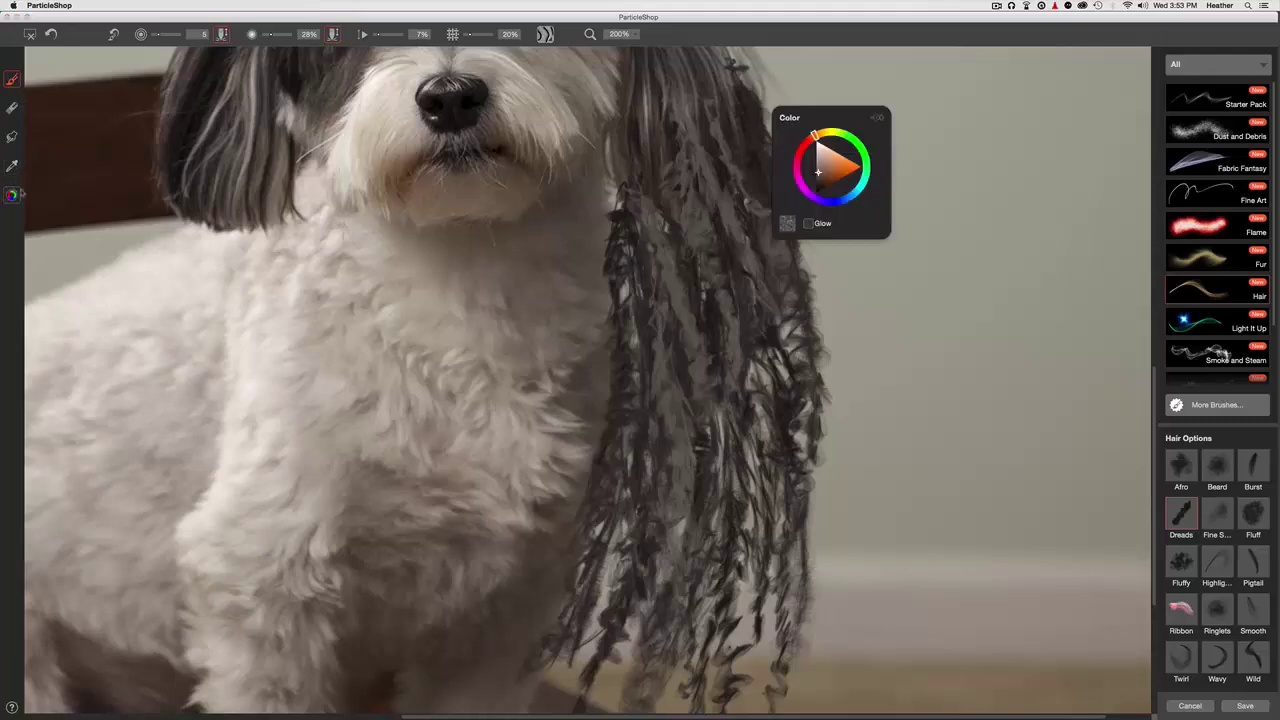
pyautogui.click(817, 165)
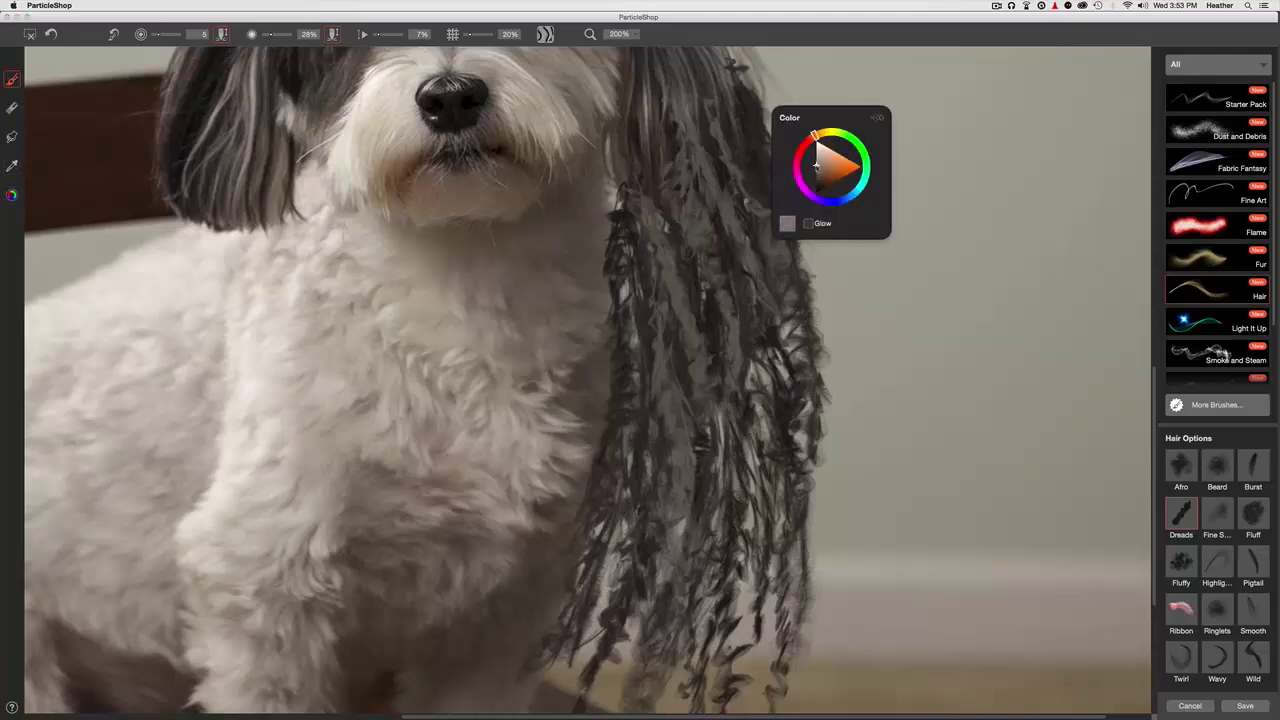
pyautogui.click(12, 108)
pyautogui.moveTo(752, 222); pyautogui.dragTo(762, 303)
pyautogui.press('super+z')
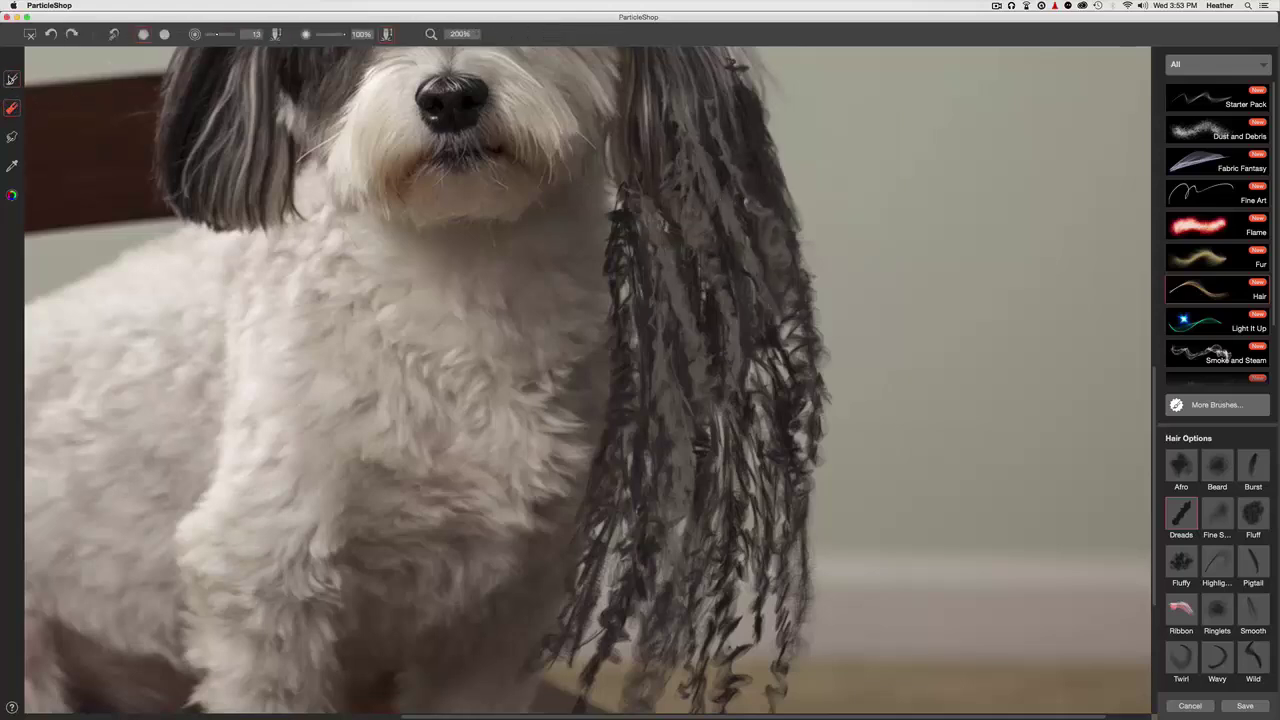
# Paint lighter grey Dreads strands from the upper left ear down through the middle of the extension
pyautogui.press('b')
pyautogui.moveTo(720, 198); pyautogui.dragTo(752, 258)
pyautogui.moveTo(704, 170)
pyautogui.mouseDown()
pyautogui.moveTo(750, 296)
pyautogui.moveTo(766, 405)
pyautogui.mouseUp()
pyautogui.press('super+minus')
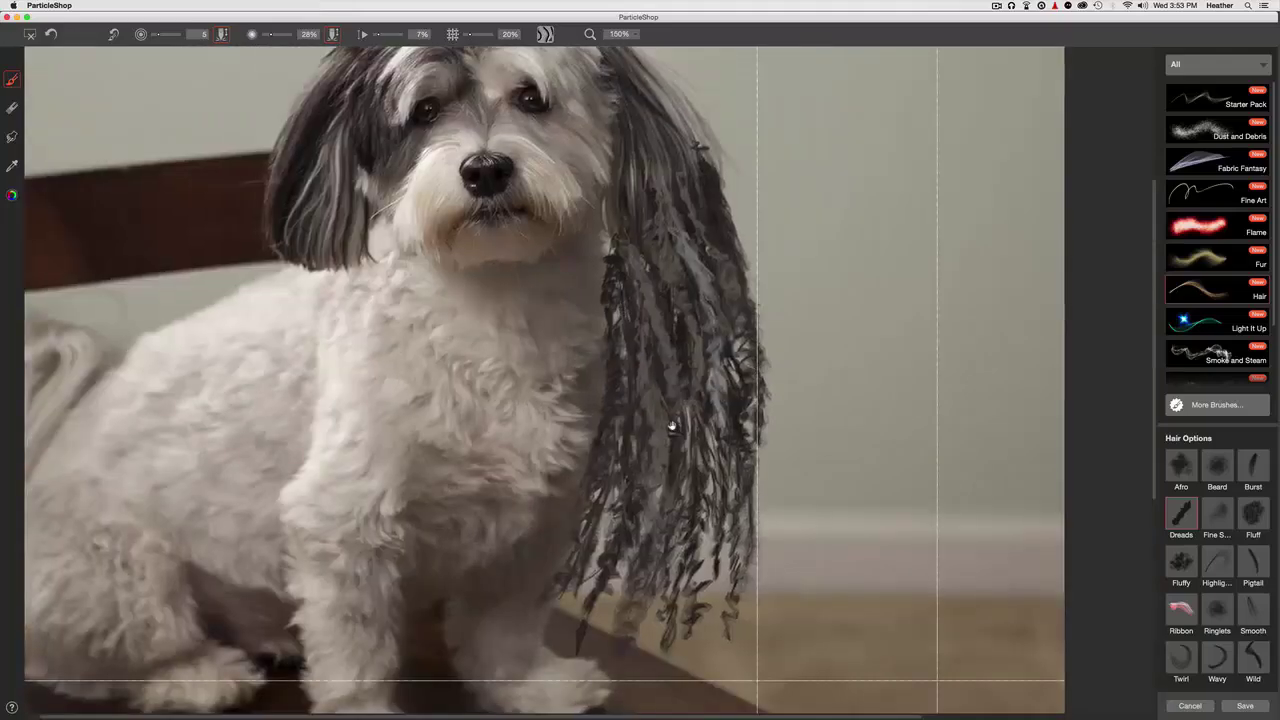
pyautogui.moveTo(671, 426); pyautogui.dragTo(659, 416)
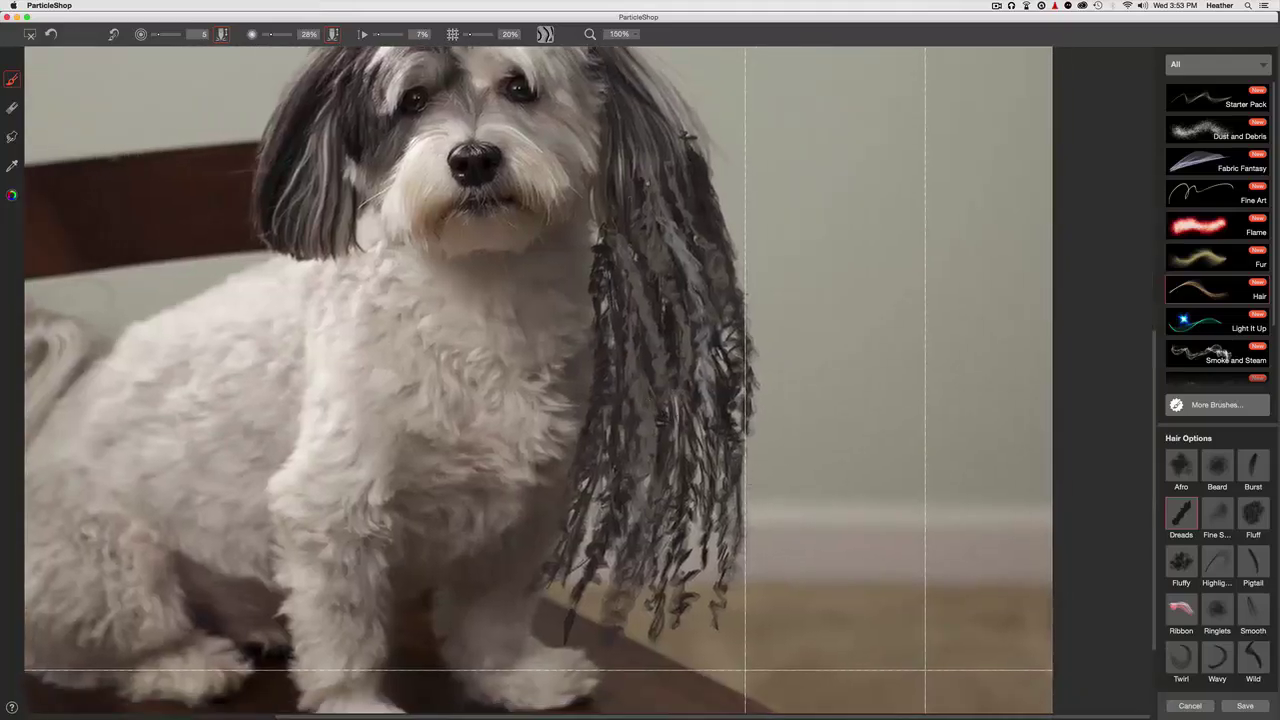
pyautogui.press('super+equal')
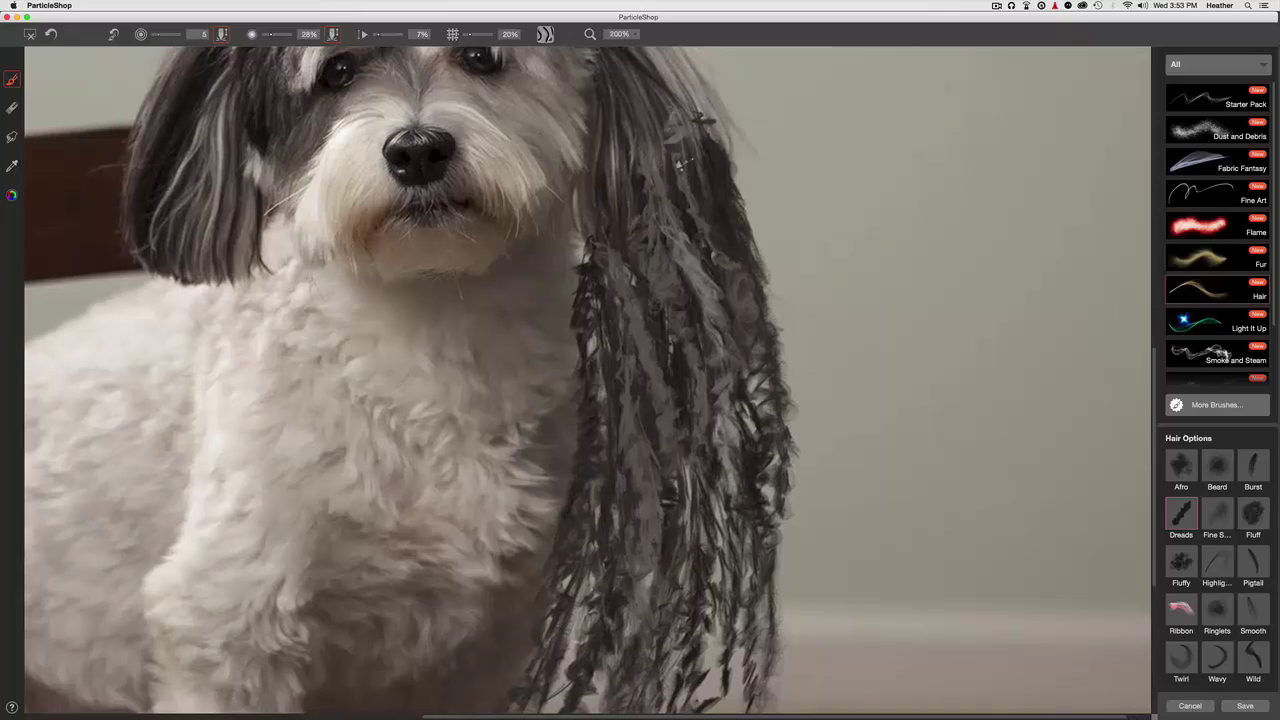
pyautogui.press('super+minus')
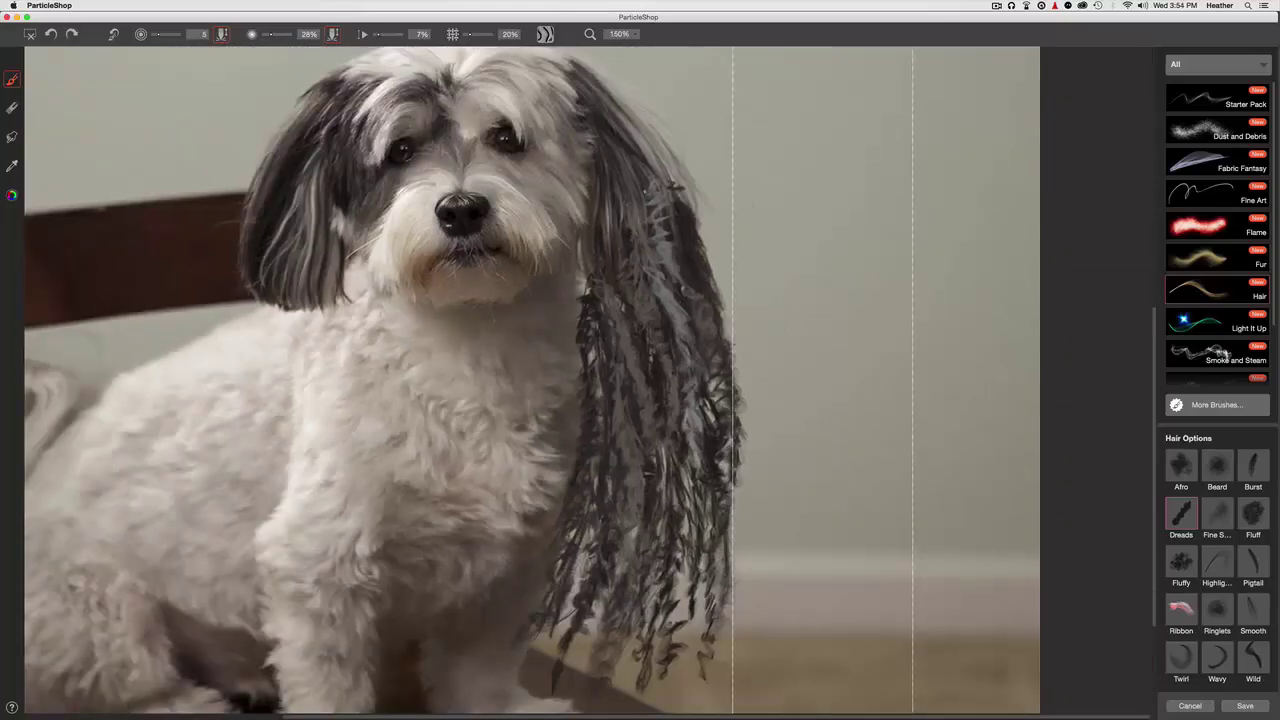
pyautogui.press('super+equal')
pyautogui.moveTo(634, 177); pyautogui.dragTo(690, 390)
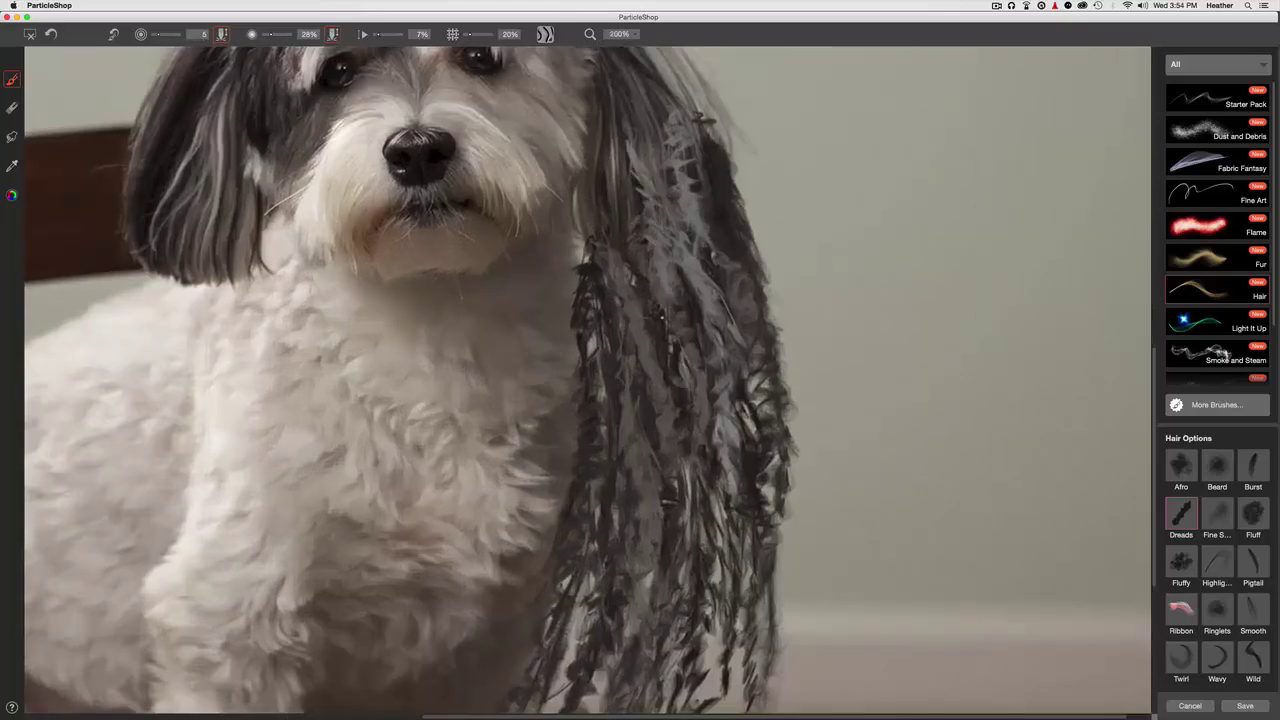
pyautogui.moveTo(645, 245); pyautogui.dragTo(704, 486)
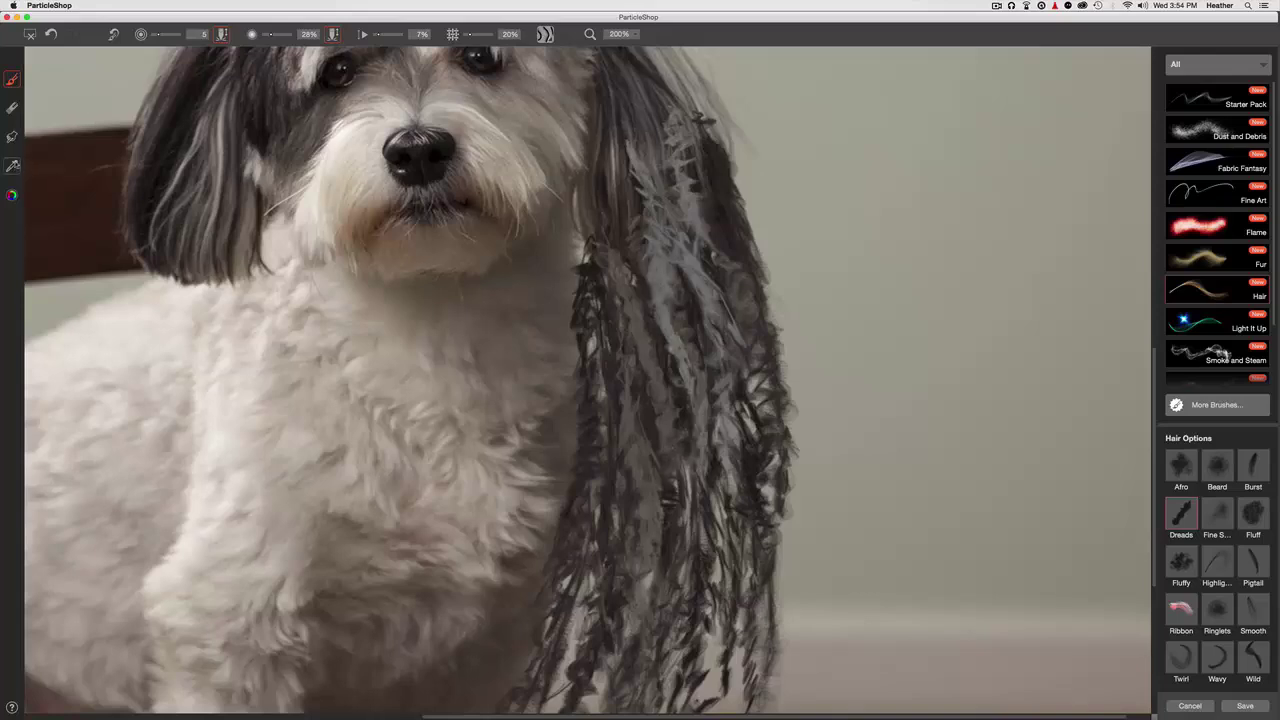
pyautogui.moveTo(631, 211)
pyautogui.mouseDown()
pyautogui.moveTo(674, 446)
pyautogui.moveTo(669, 520)
pyautogui.mouseUp()
# Pick a pale grey, reduce the brush size to 3, and paint fine bright strands through the ear and its outer upper edge
pyautogui.press('super+minus')
pyautogui.scroll(-2, 617, 457)
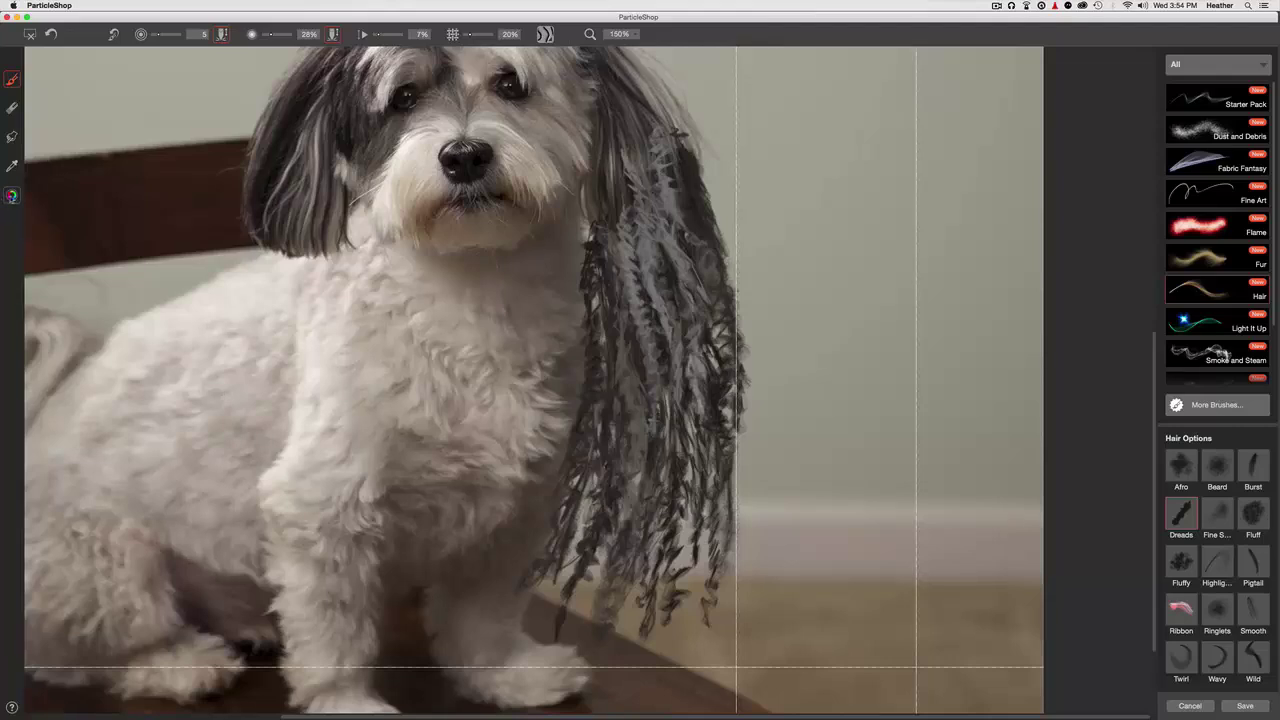
pyautogui.click(10, 196)
pyautogui.moveTo(817, 163); pyautogui.dragTo(817, 150)
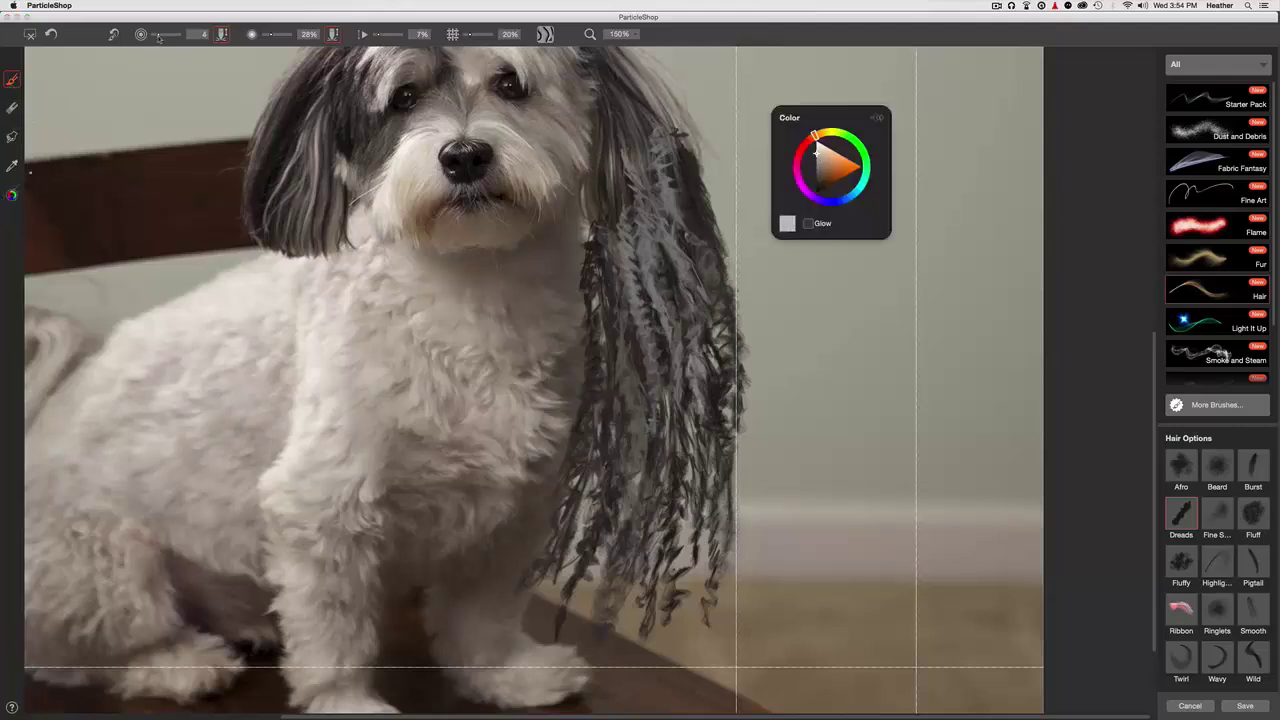
pyautogui.moveTo(628, 231); pyautogui.dragTo(642, 308)
pyautogui.moveTo(628, 196); pyautogui.dragTo(664, 356)
pyautogui.moveTo(632, 184); pyautogui.dragTo(660, 505)
pyautogui.moveTo(672, 226)
pyautogui.mouseDown()
pyautogui.moveTo(686, 254)
pyautogui.moveTo(696, 428)
pyautogui.mouseUp()
pyautogui.moveTo(646, 330)
pyautogui.mouseDown()
pyautogui.moveTo(642, 474)
pyautogui.moveTo(566, 566)
pyautogui.mouseUp()
pyautogui.scroll(5, 641, 331)
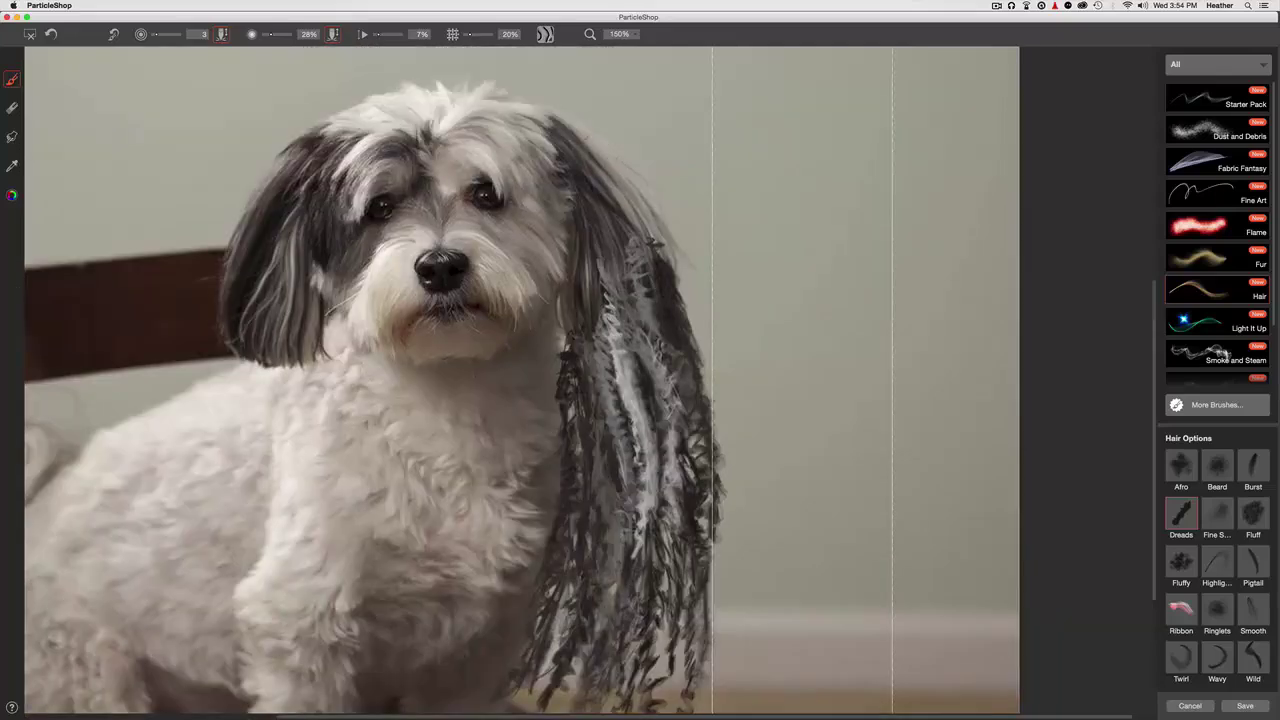
pyautogui.moveTo(606, 140)
pyautogui.mouseDown()
pyautogui.moveTo(666, 200)
pyautogui.moveTo(692, 306)
pyautogui.mouseUp()
# Sample a darker fur colour from the left ear and paint thin Dreads strands over the bright highlights
pyautogui.press('super+minus')
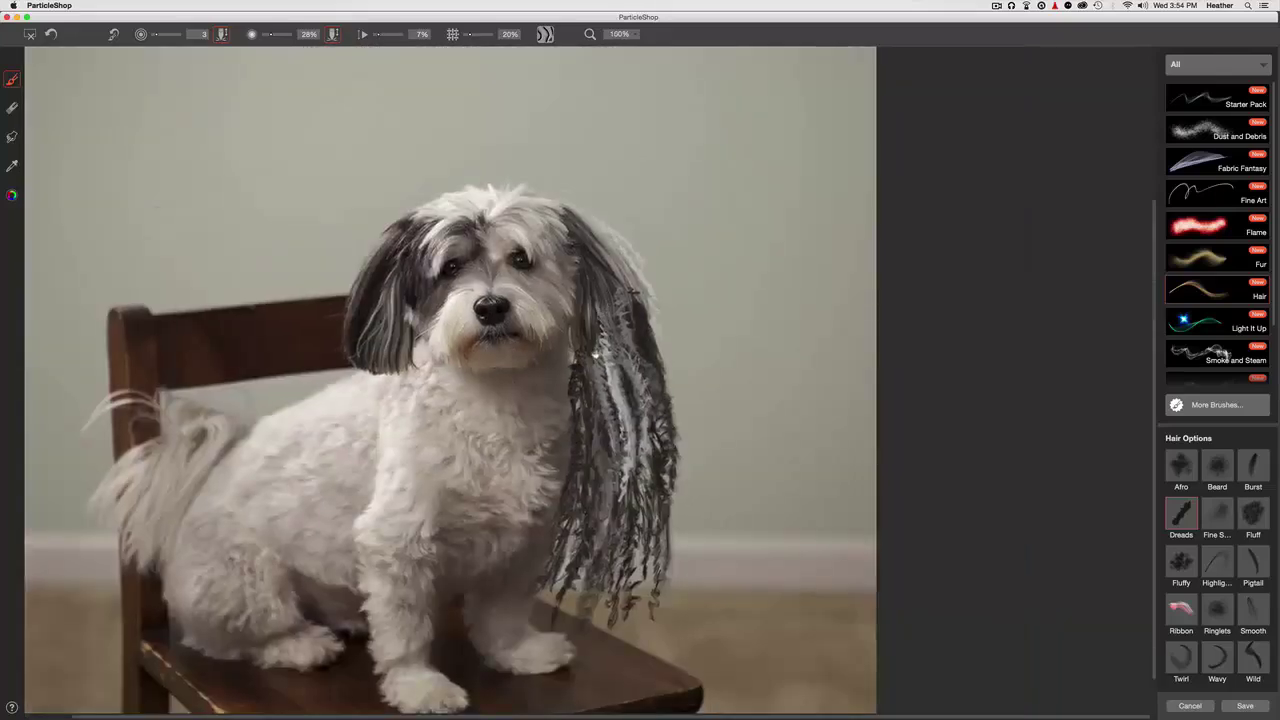
pyautogui.moveTo(595, 354); pyautogui.dragTo(574, 286)
pyautogui.press('super+plus')
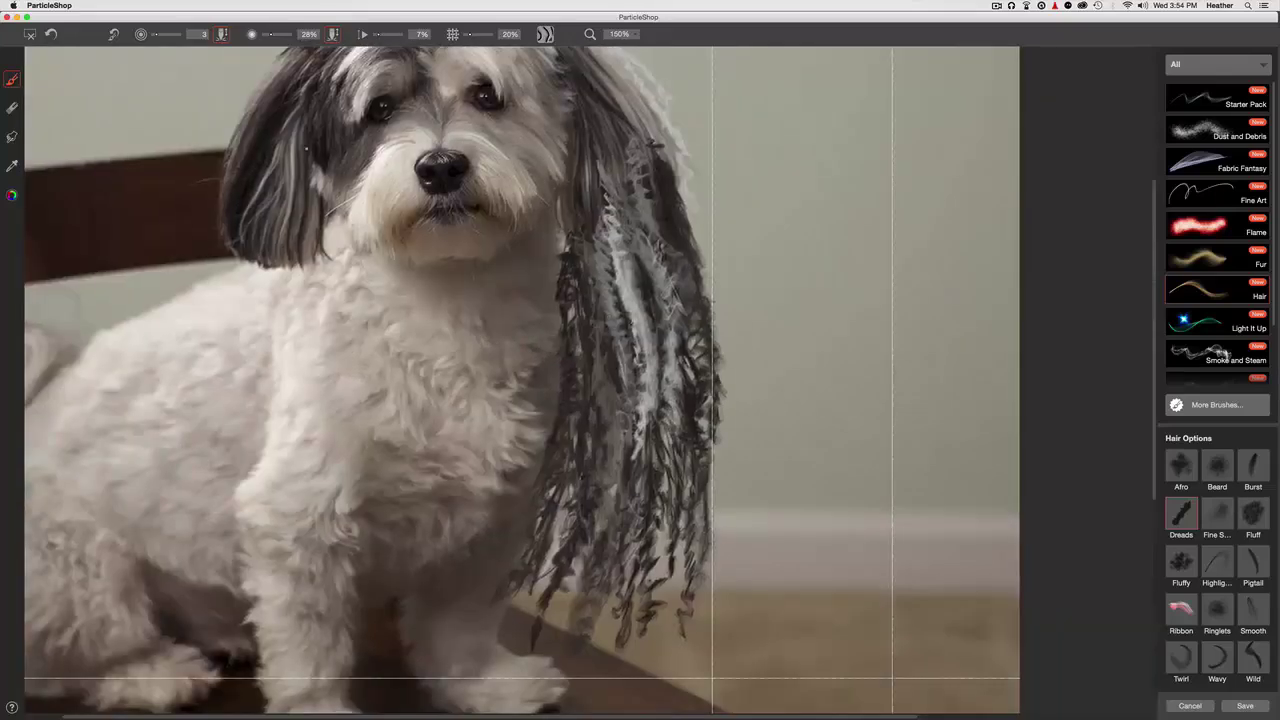
pyautogui.click(12, 166)
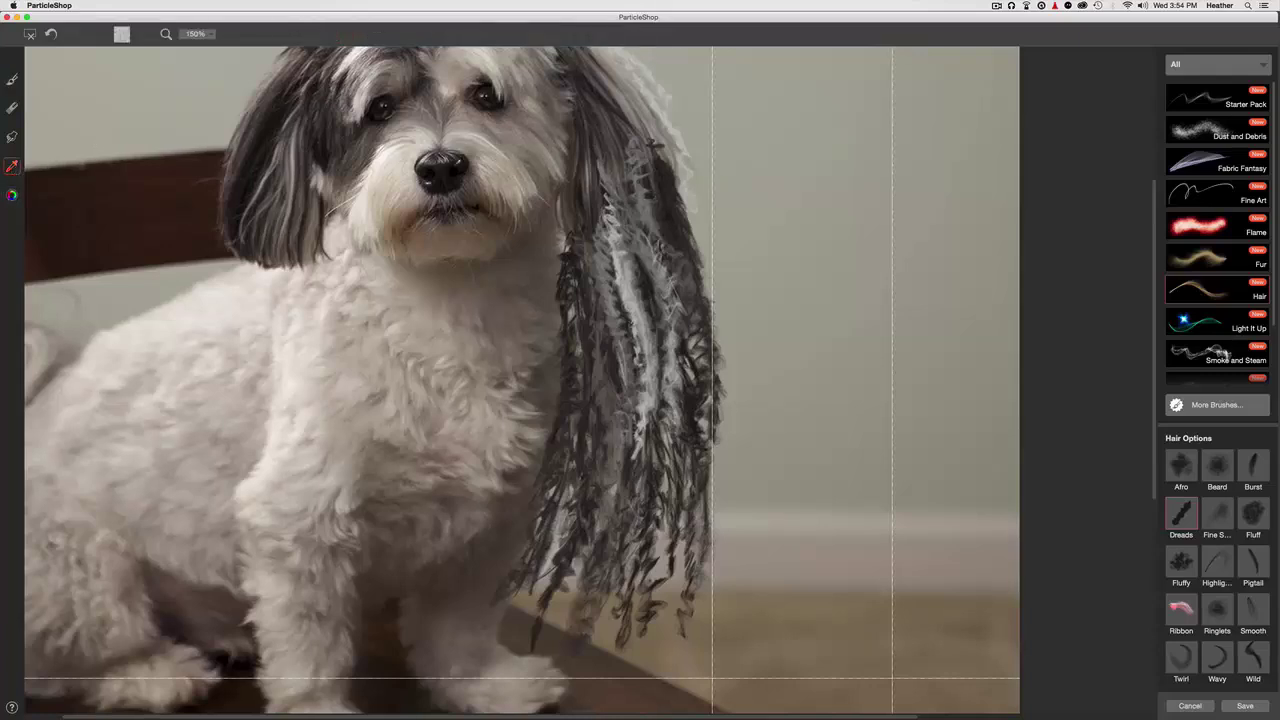
pyautogui.click(616, 158)
pyautogui.click(606, 136)
pyautogui.click(12, 78)
pyautogui.moveTo(600, 155); pyautogui.dragTo(640, 370)
pyautogui.moveTo(612, 222); pyautogui.dragTo(660, 420)
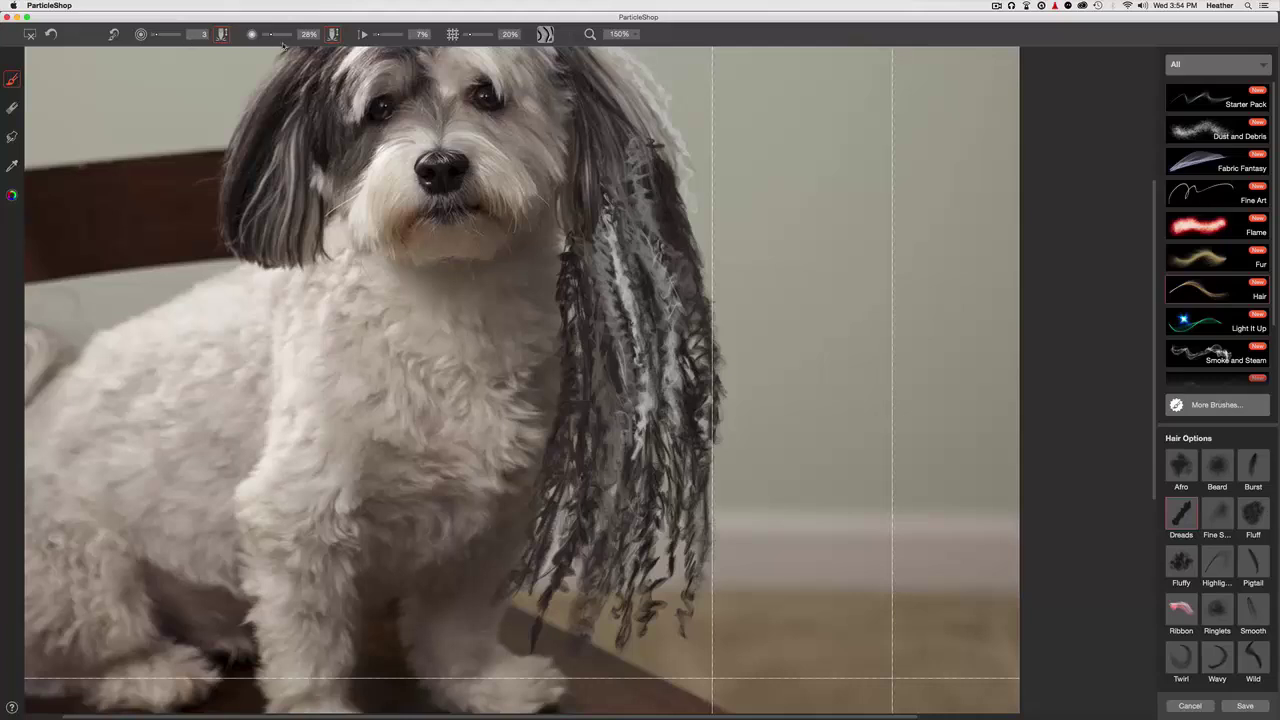
# Lower the brush opacity to 11% and blend the highlights with faint Dreads strokes over the extended ear
pyautogui.moveTo(607, 208)
pyautogui.mouseDown()
pyautogui.moveTo(641, 425)
pyautogui.moveTo(678, 385)
pyautogui.mouseUp()
pyautogui.moveTo(667, 268); pyautogui.dragTo(672, 382)
pyautogui.moveTo(634, 172); pyautogui.dragTo(671, 428)
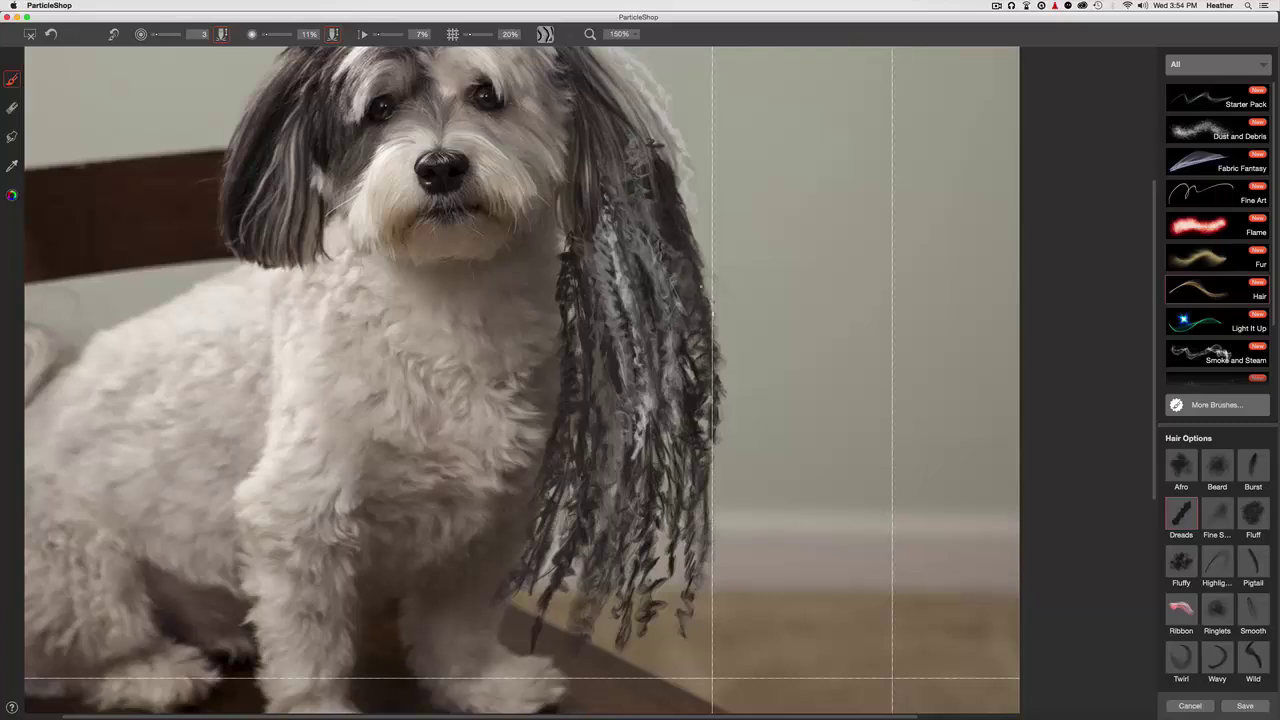
# Paint a few more faint Dreads strokes through the inner part and outer edge of the extended left ear
pyautogui.moveTo(600, 204); pyautogui.dragTo(604, 328)
pyautogui.moveTo(640, 95); pyautogui.dragTo(702, 262)
pyautogui.press('super+minus')
pyautogui.press('super+minus')
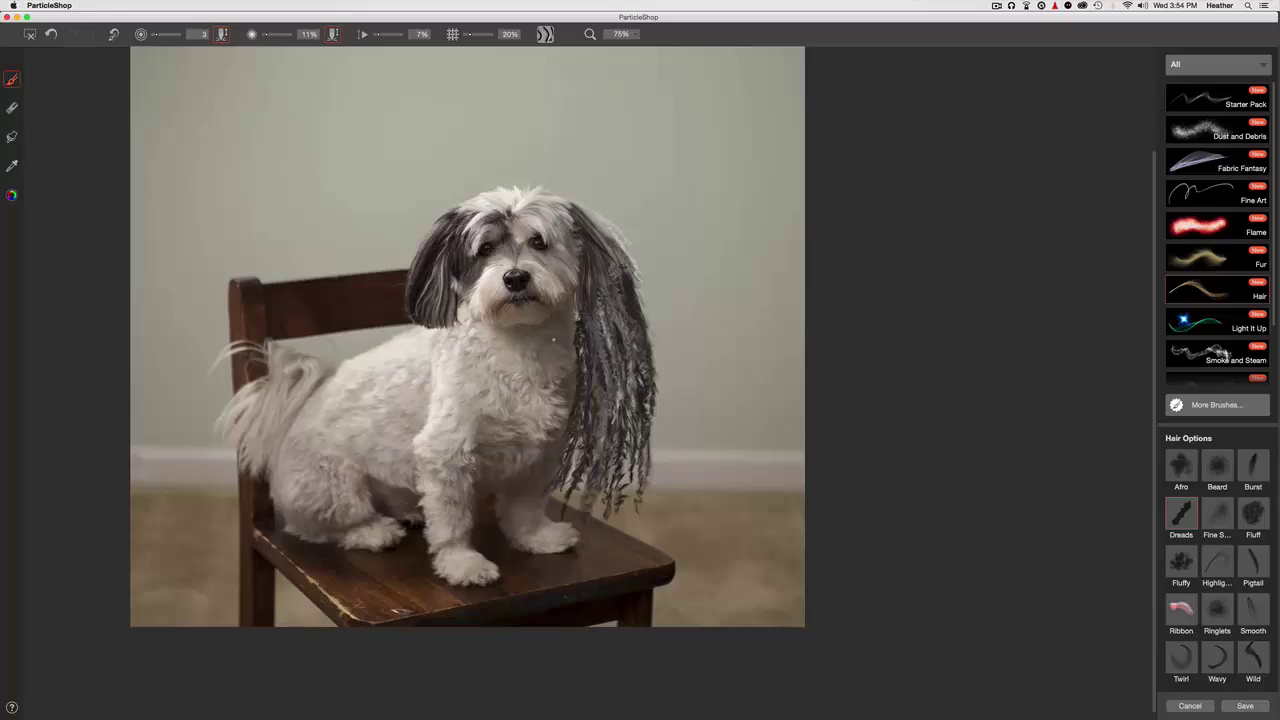
pyautogui.press('super+equal')
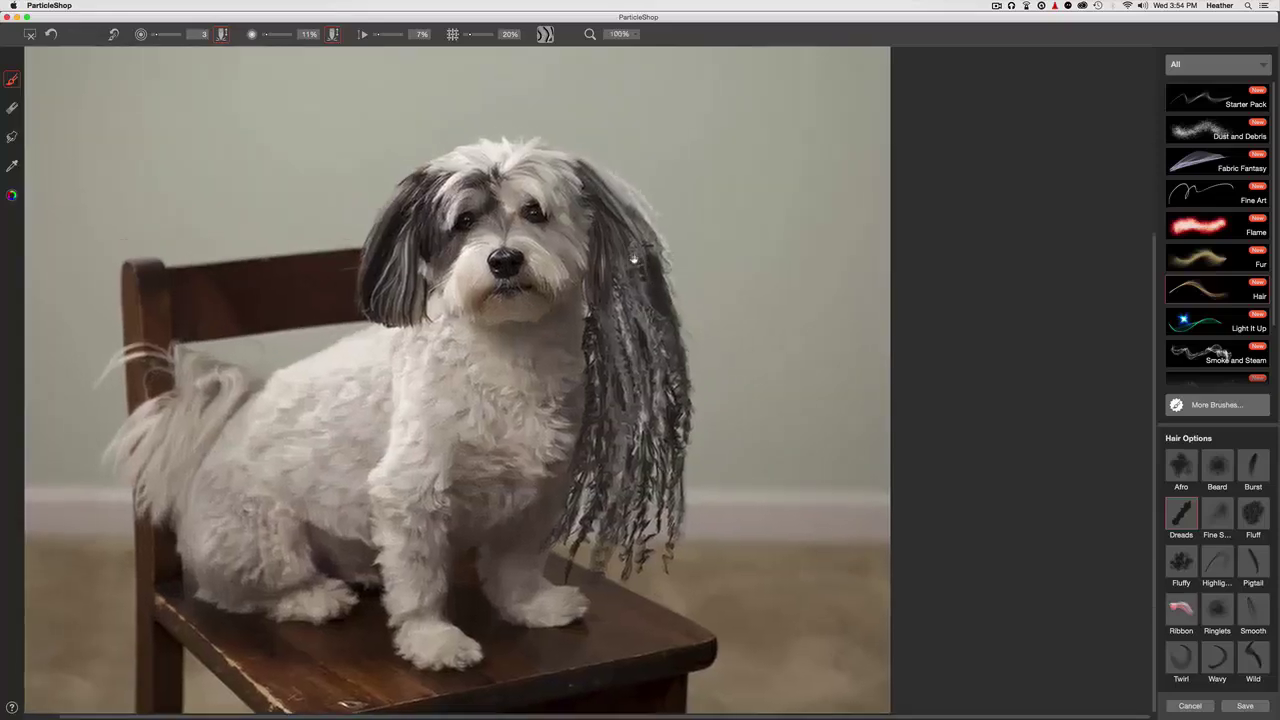
pyautogui.press('super+equal')
pyautogui.moveTo(610, 250); pyautogui.dragTo(639, 296)
pyautogui.click(618, 33)
pyautogui.write('140')
pyautogui.press('Return')
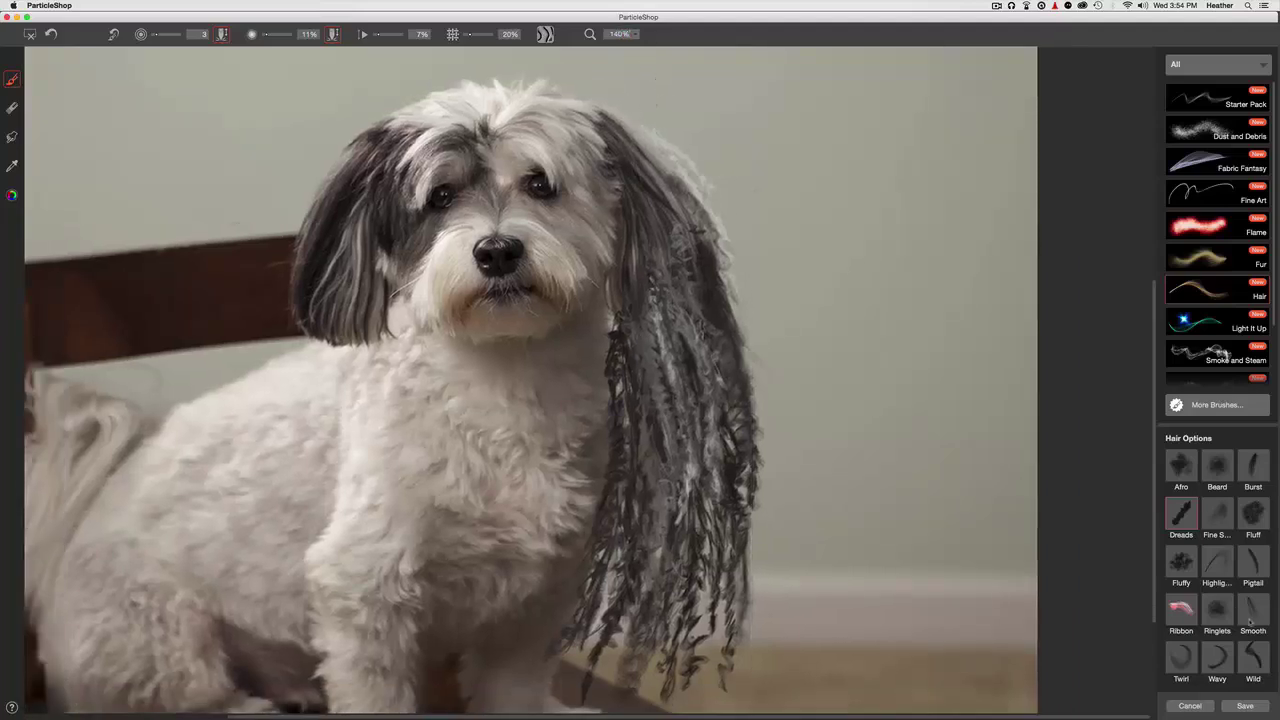
# Try the Smooth hair brush with two long wavy test strokes on the wall beside the dog, and undo both
pyautogui.click(1252, 617)
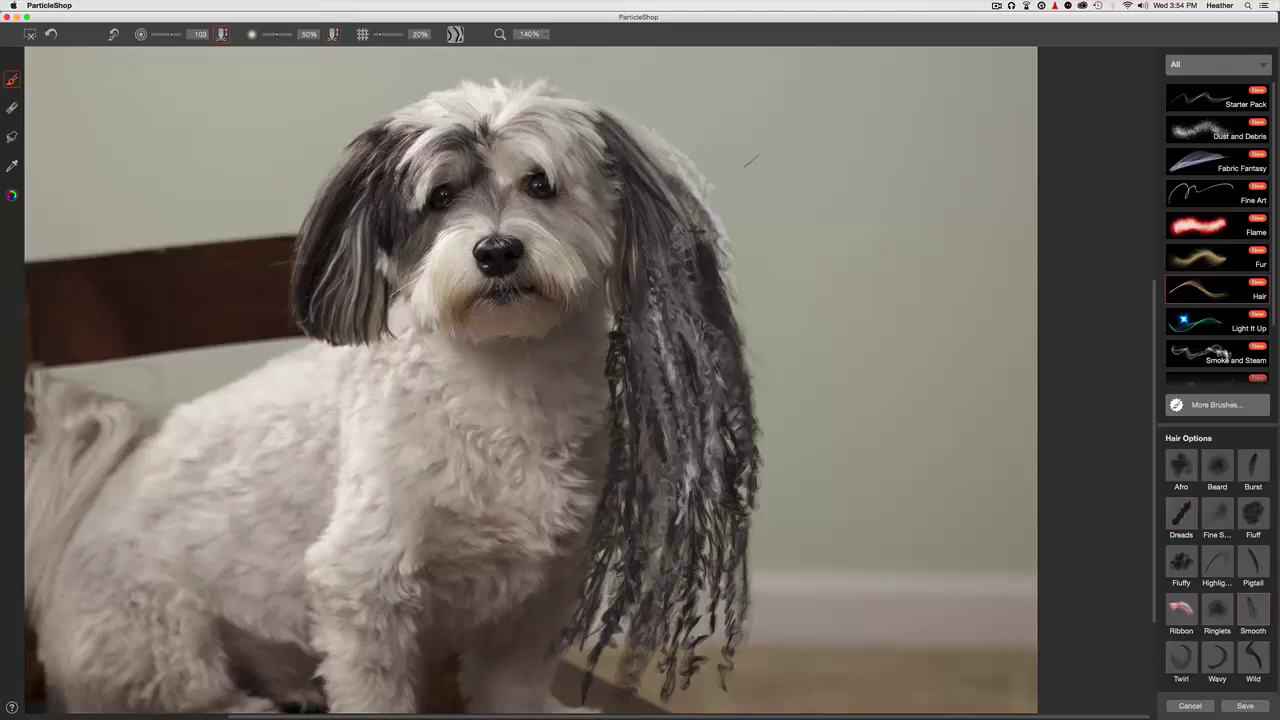
pyautogui.moveTo(770, 150)
pyautogui.mouseDown()
pyautogui.moveTo(848, 308)
pyautogui.moveTo(914, 532)
pyautogui.mouseUp()
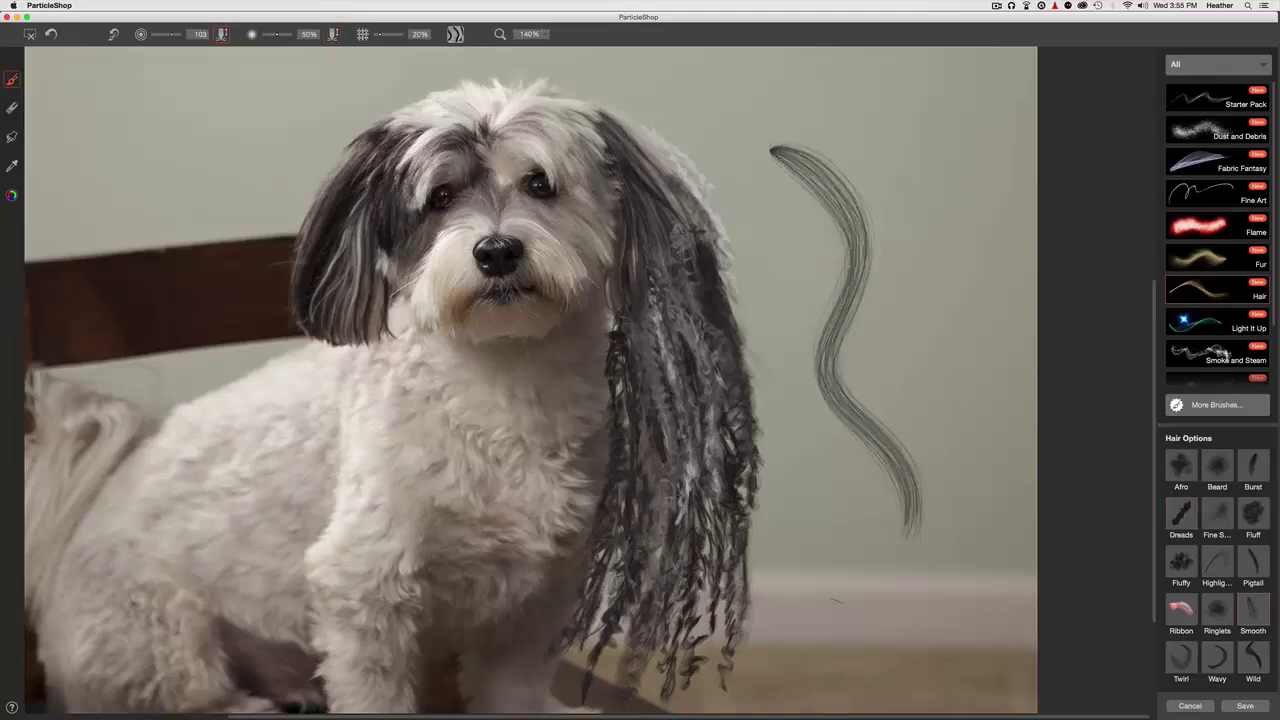
pyautogui.moveTo(826, 170)
pyautogui.mouseDown()
pyautogui.moveTo(895, 405)
pyautogui.moveTo(968, 390)
pyautogui.mouseUp()
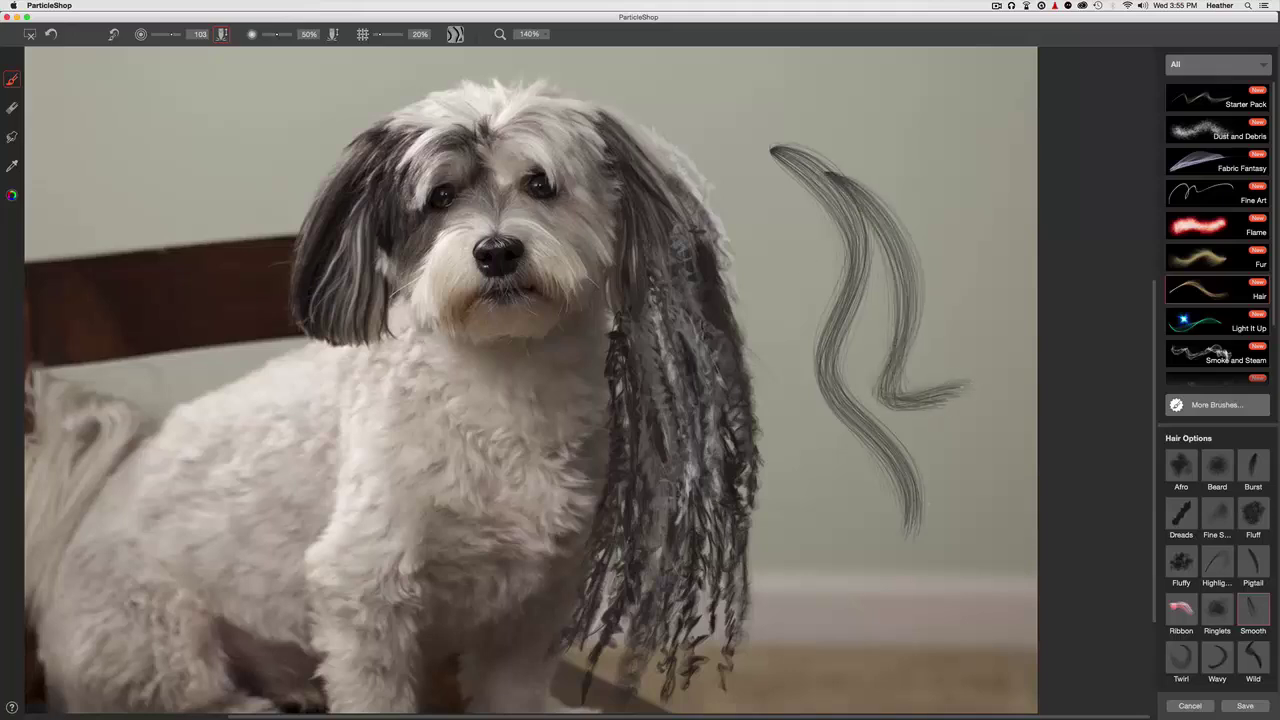
pyautogui.press('super+z')
pyautogui.press('super+z')
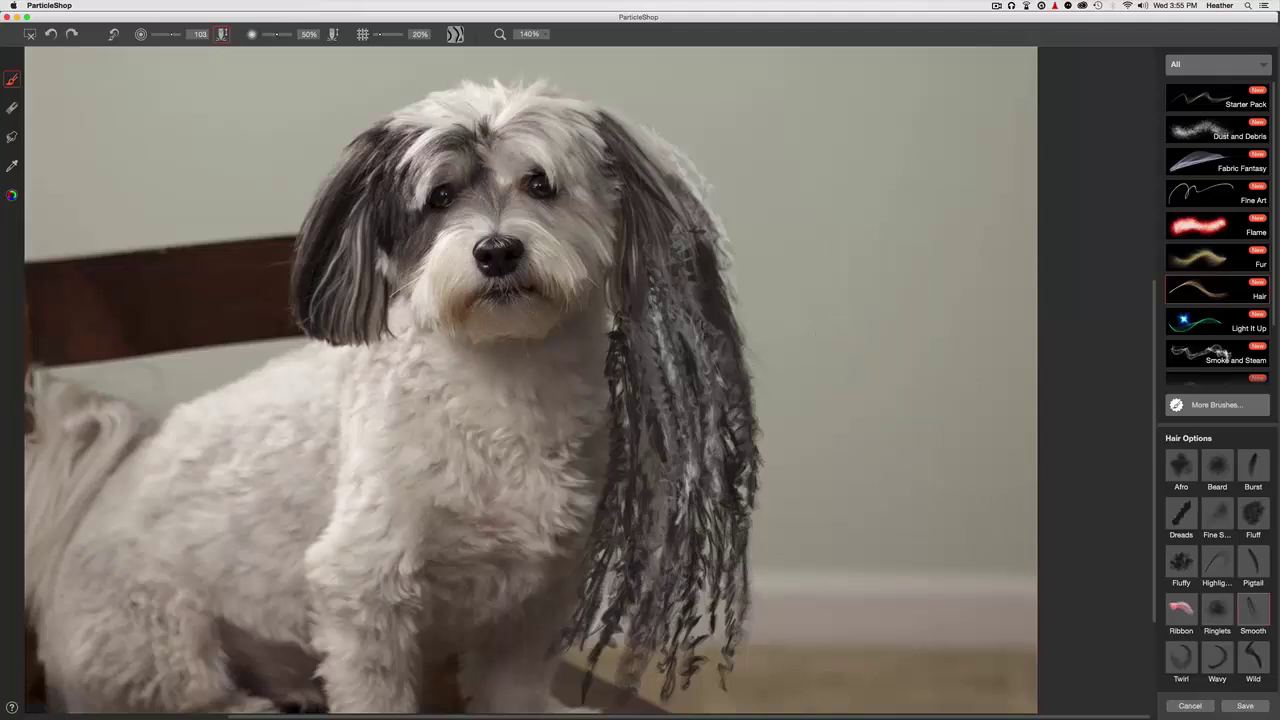
# Sample a fur colour from the upper left ear and paint Smooth strands down the ear's outer edge
pyautogui.click(12, 166)
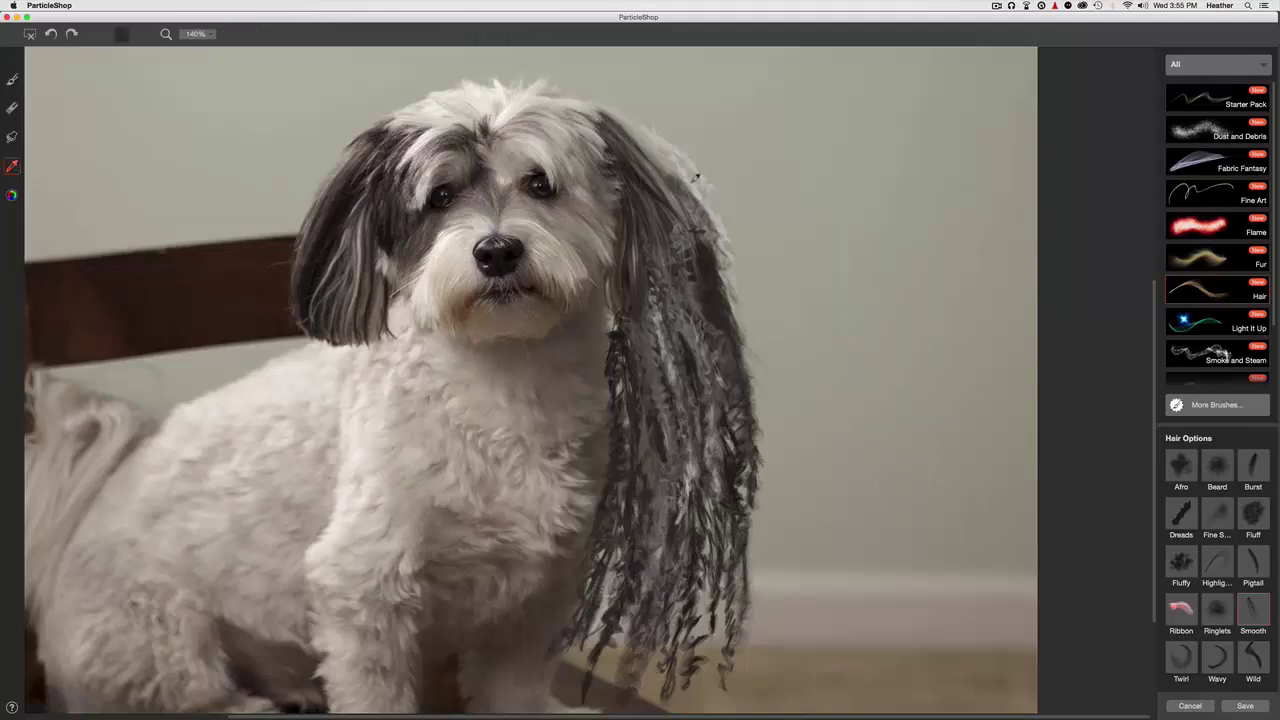
pyautogui.click(676, 182)
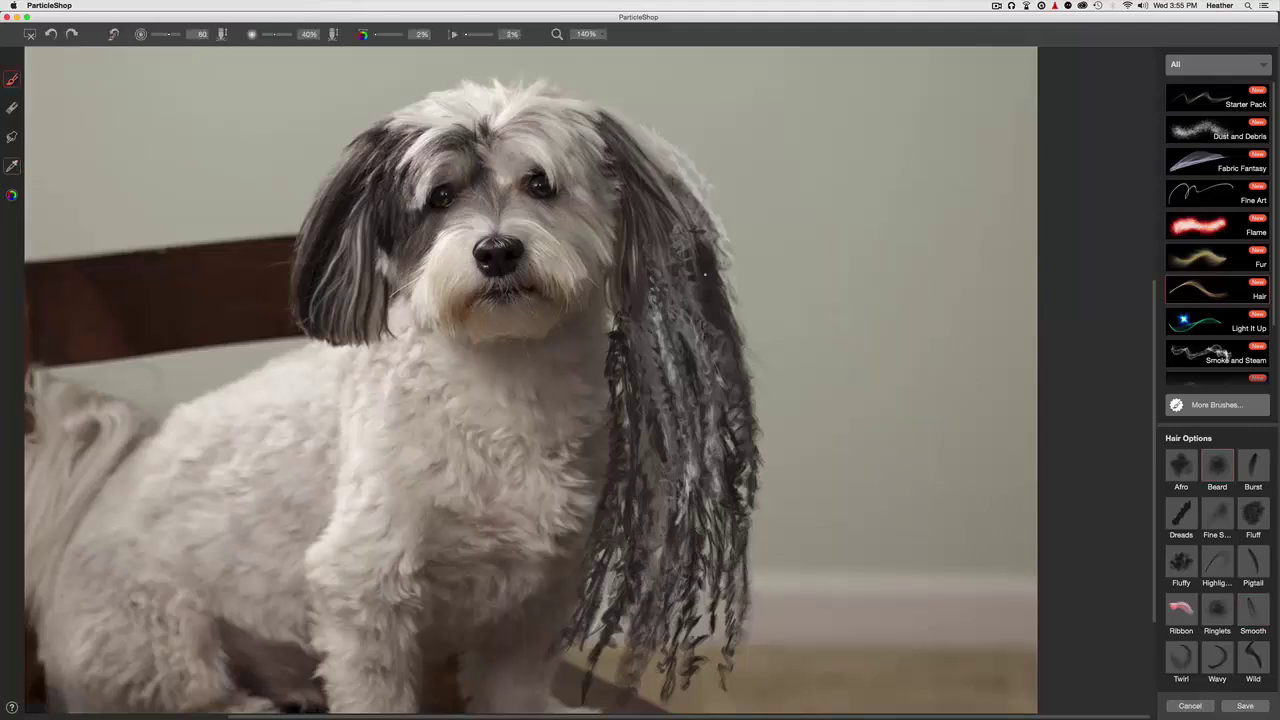
pyautogui.click(1252, 609)
pyautogui.moveTo(697, 222); pyautogui.dragTo(750, 366)
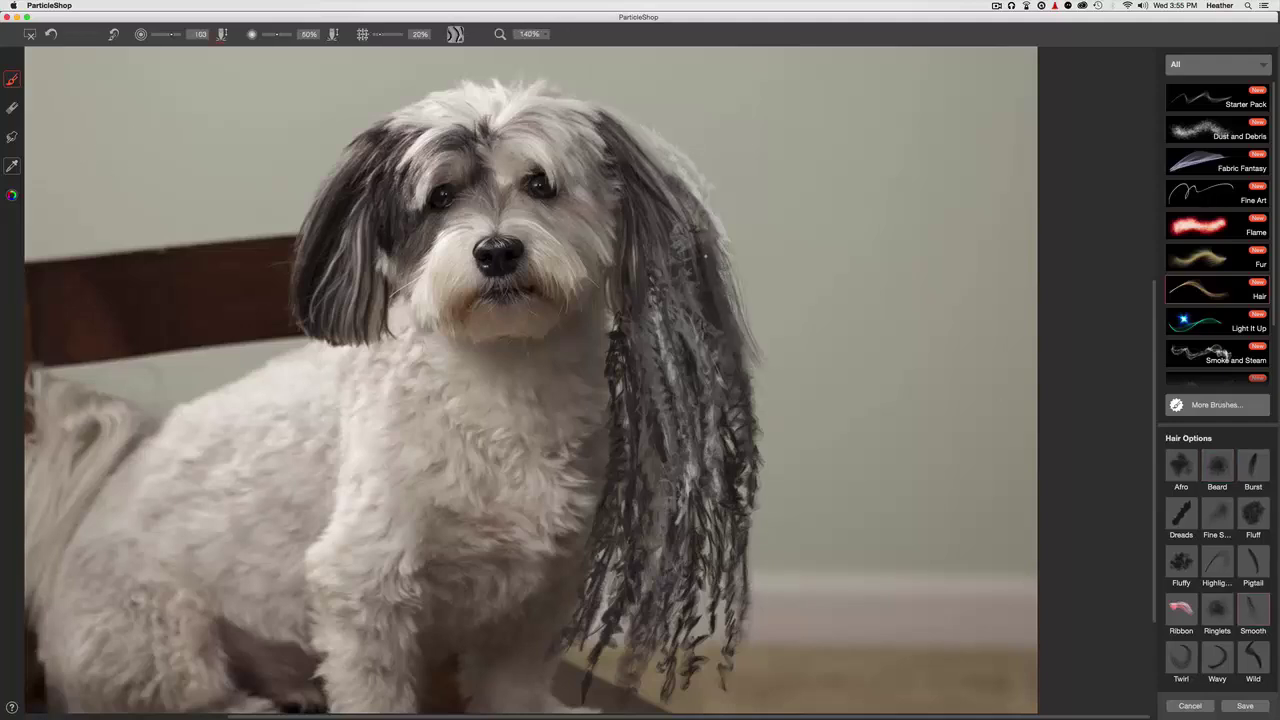
pyautogui.moveTo(708, 264); pyautogui.dragTo(776, 446)
pyautogui.moveTo(737, 384); pyautogui.dragTo(780, 515)
pyautogui.scroll(-2, 742, 514)
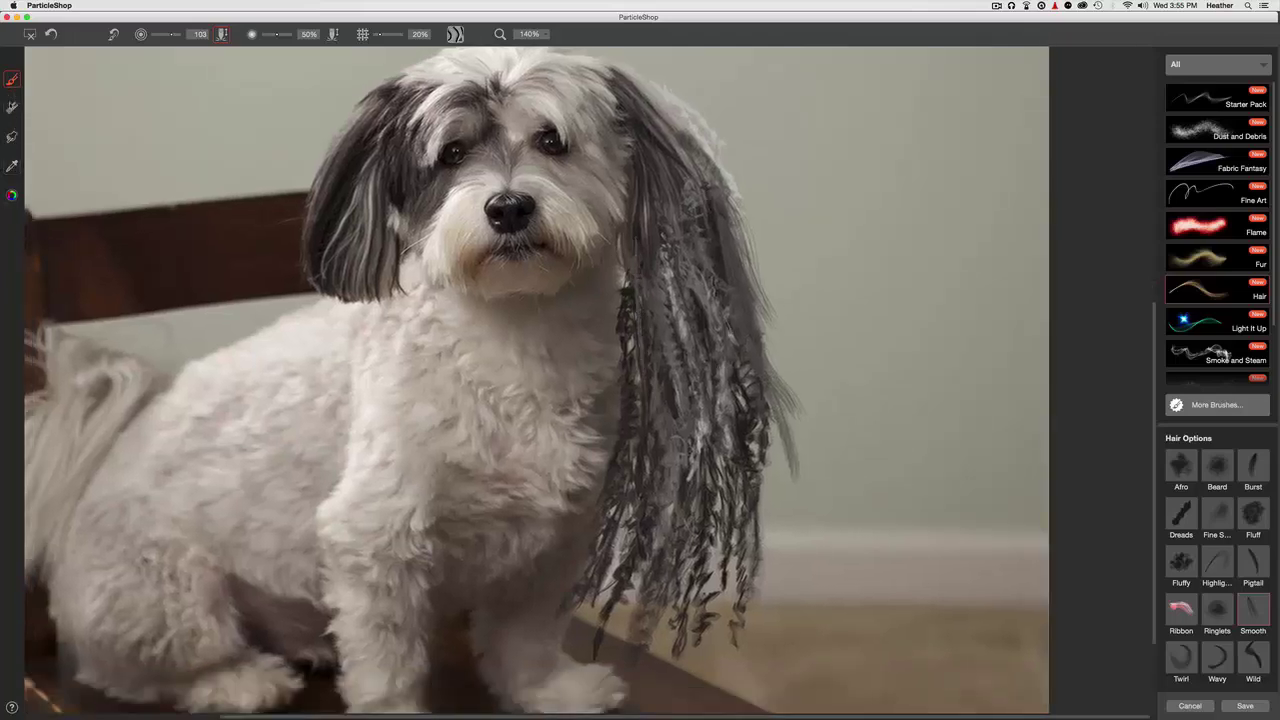
# Sample a fur colour from the inner left ear and paint Smooth strands down the ear's inner side
pyautogui.click(12, 165)
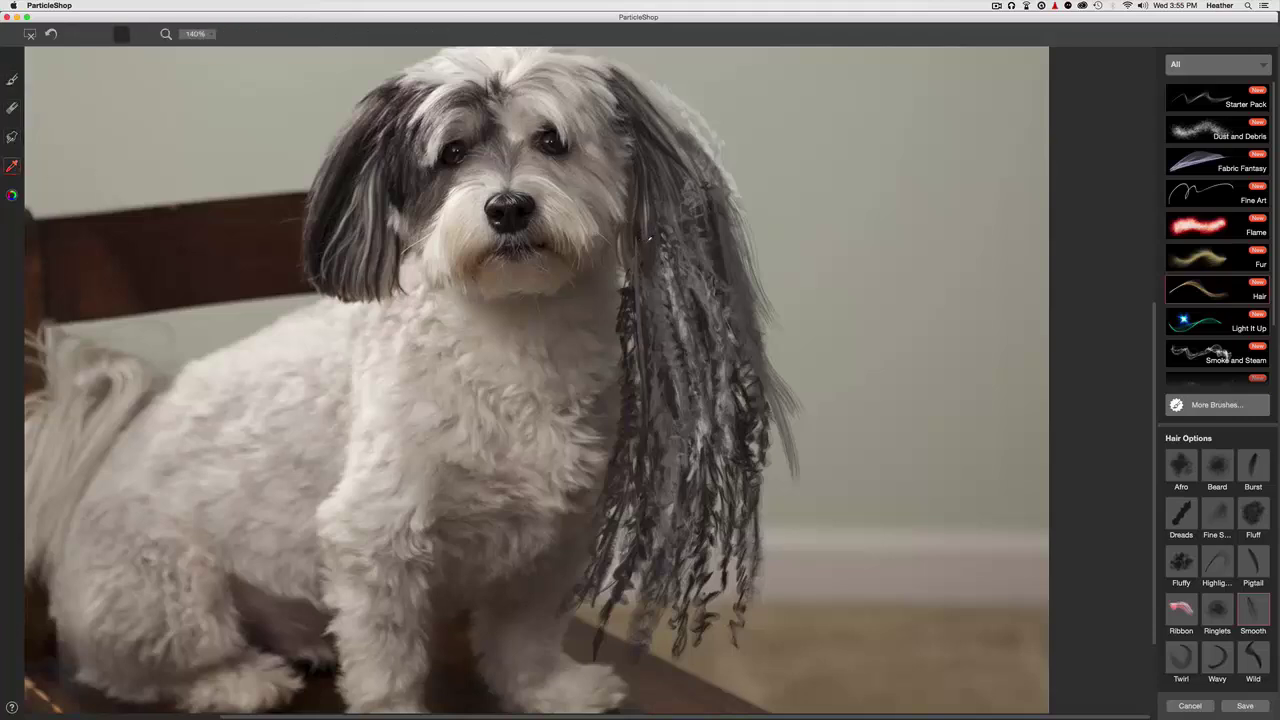
pyautogui.click(12, 80)
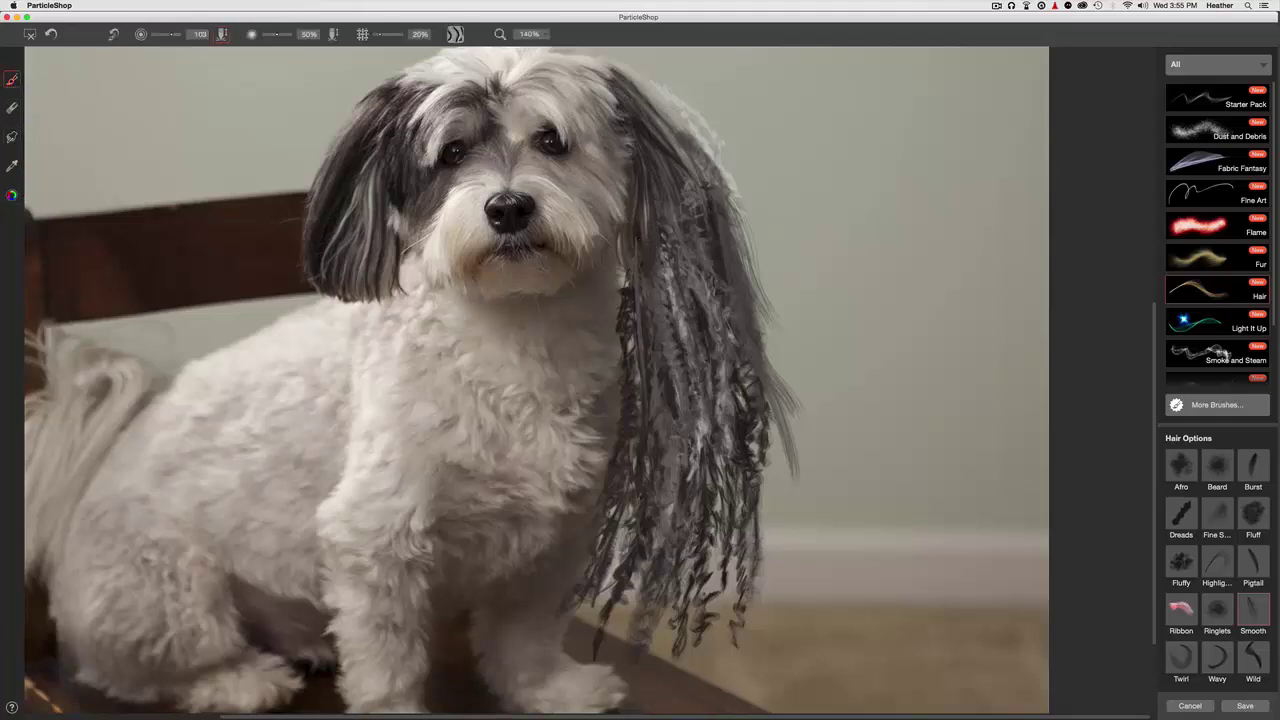
pyautogui.click(1217, 466)
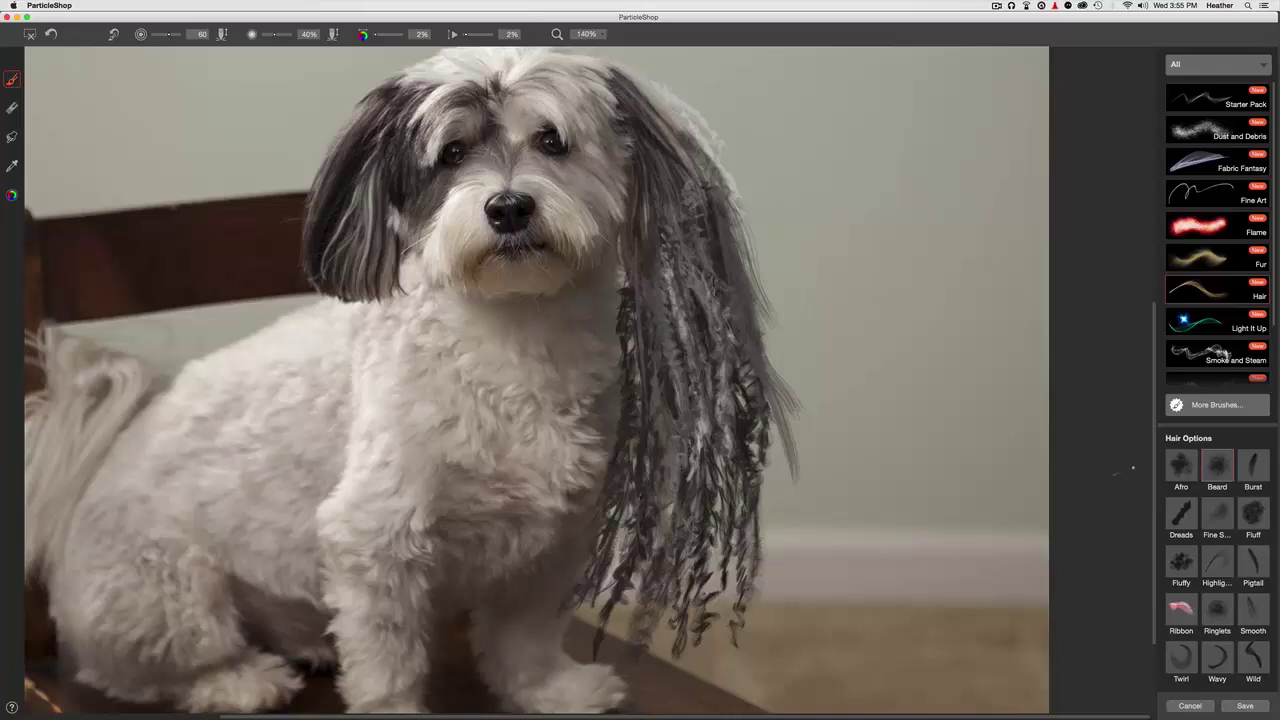
pyautogui.click(1250, 614)
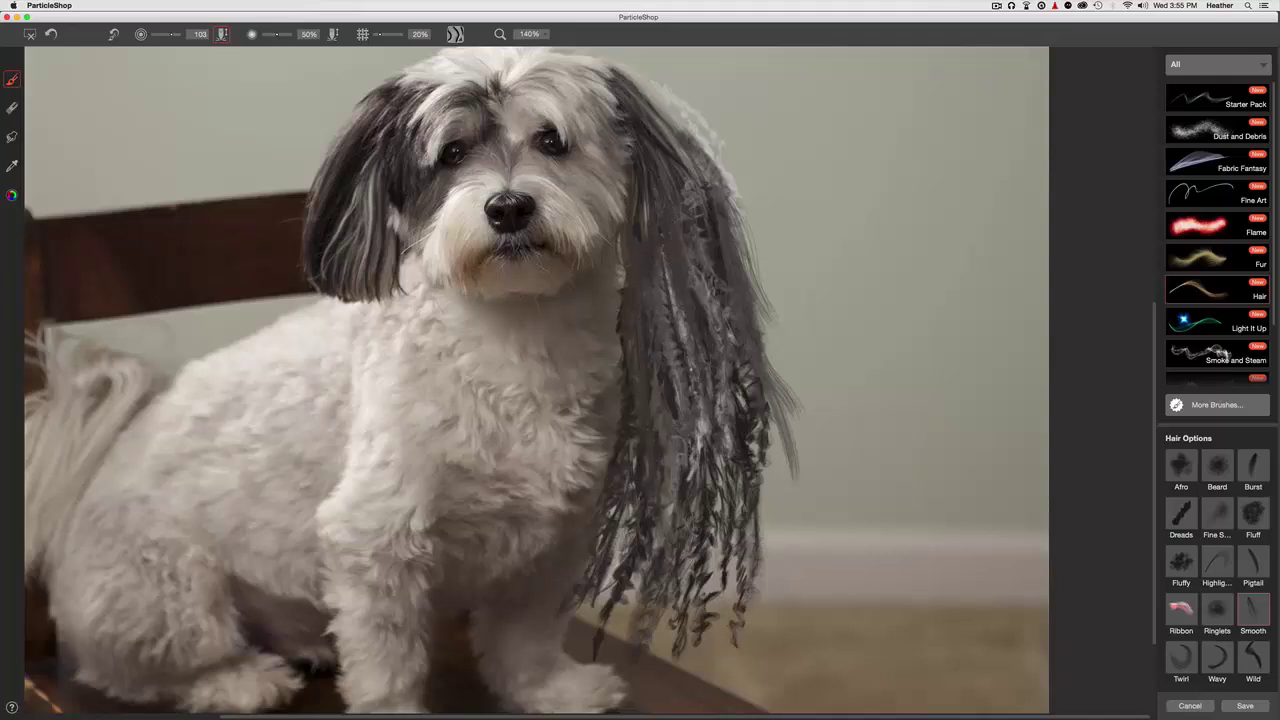
# Pick a mid grey and paint long Smooth strands from the upper left ear down over the dreadlocks
pyautogui.click(11, 195)
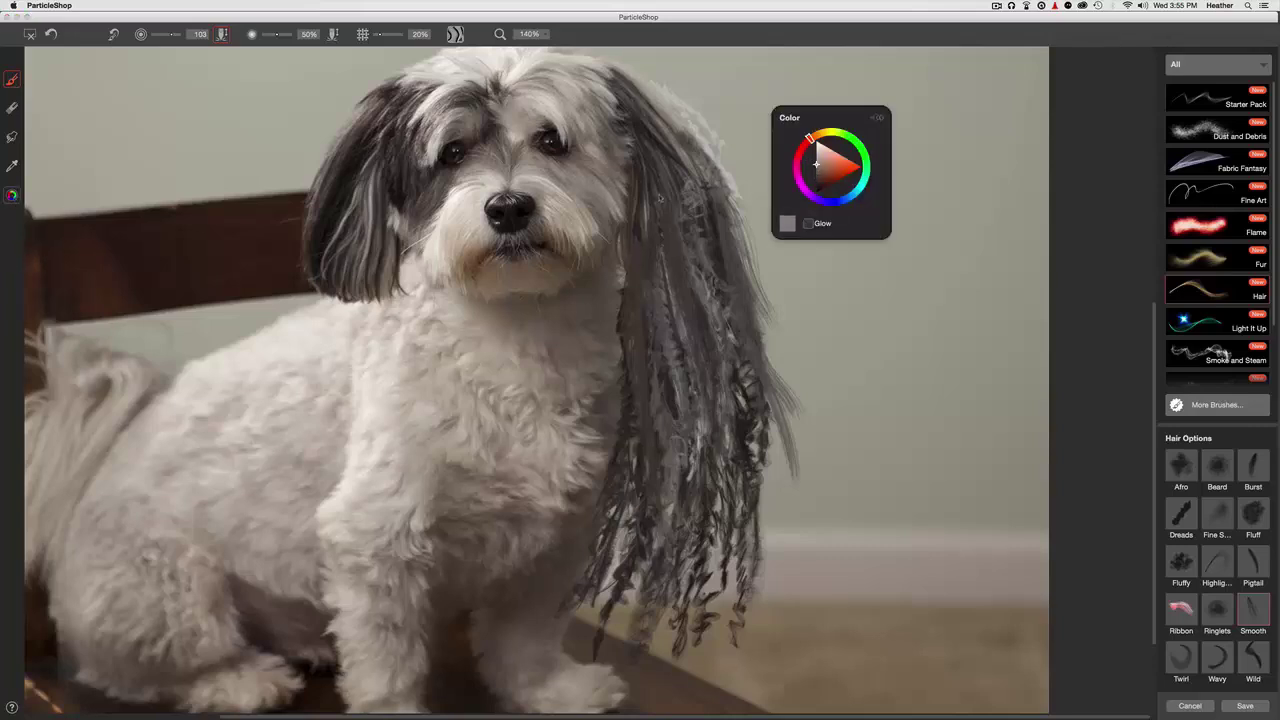
pyautogui.click(661, 197)
pyautogui.moveTo(672, 196); pyautogui.dragTo(692, 268)
pyautogui.moveTo(672, 186); pyautogui.dragTo(722, 542)
pyautogui.moveTo(735, 318)
pyautogui.mouseDown()
pyautogui.moveTo(776, 448)
pyautogui.moveTo(758, 572)
pyautogui.mouseUp()
pyautogui.moveTo(676, 135); pyautogui.dragTo(758, 348)
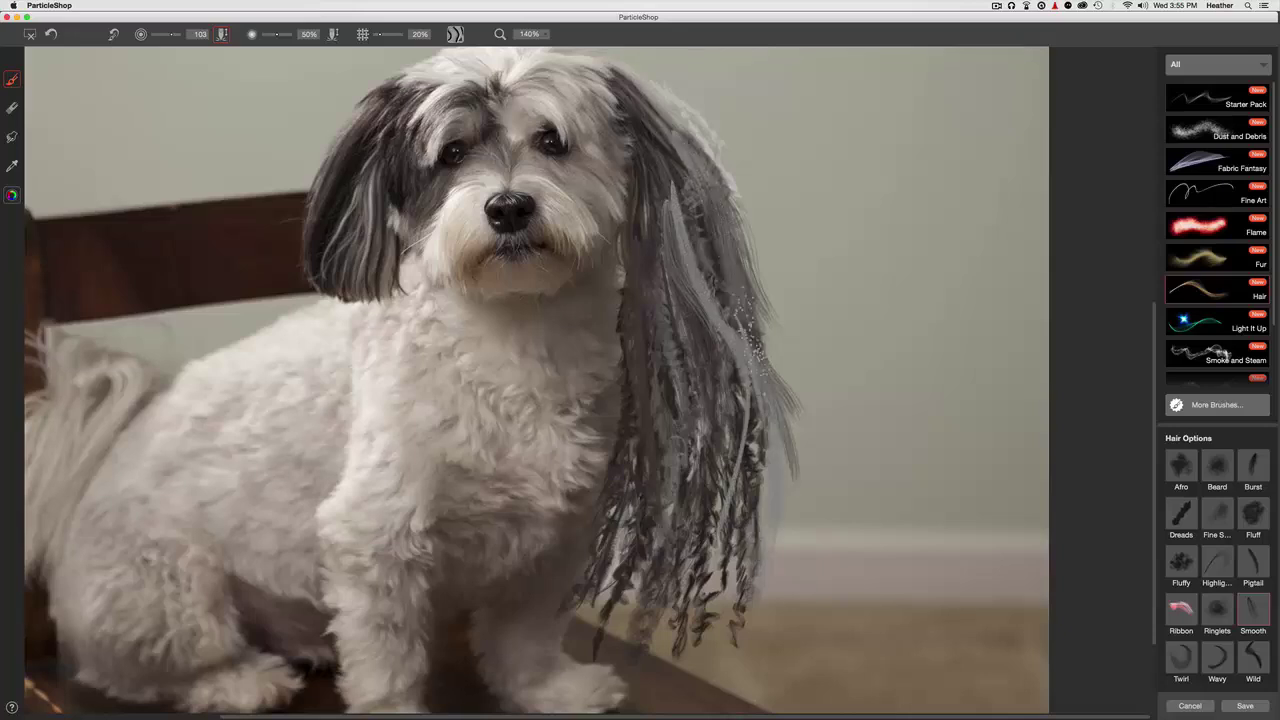
pyautogui.moveTo(674, 252); pyautogui.dragTo(712, 444)
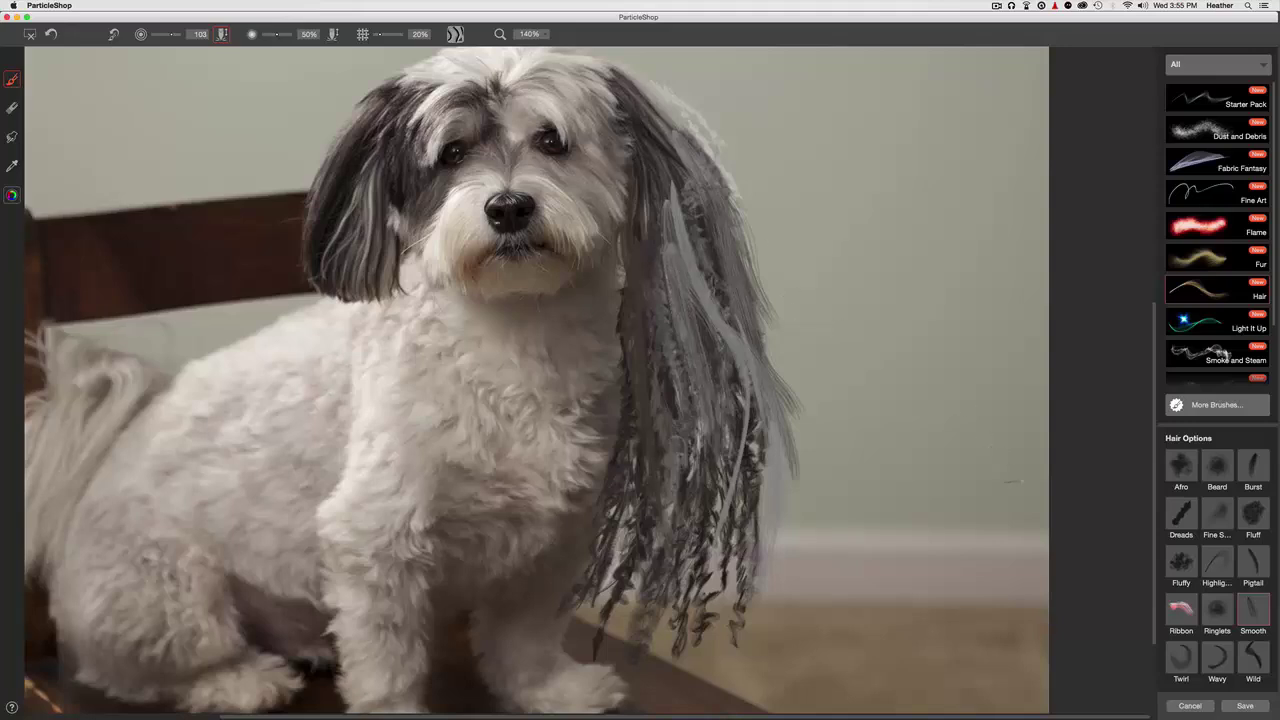
# Choose the Twirl hair brush and blend the upper left ear and its pale outer fur with overlapping strokes
pyautogui.click(1183, 665)
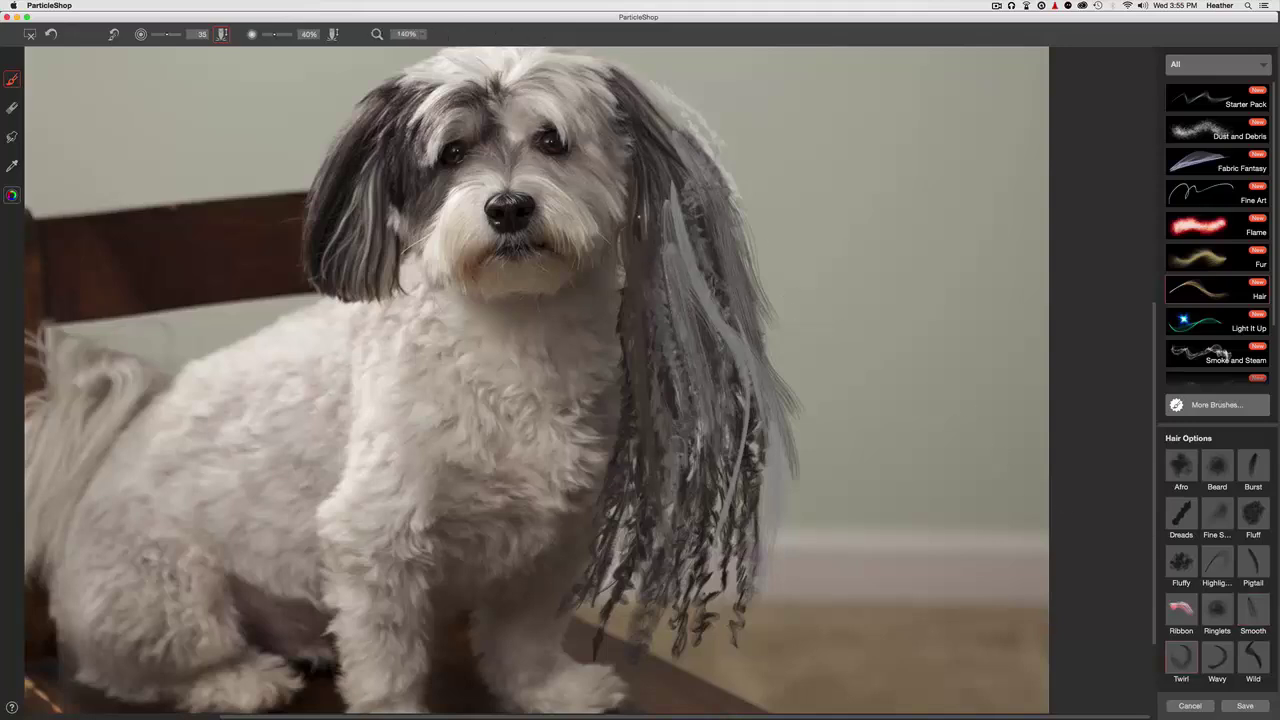
pyautogui.scroll(1, 637, 216)
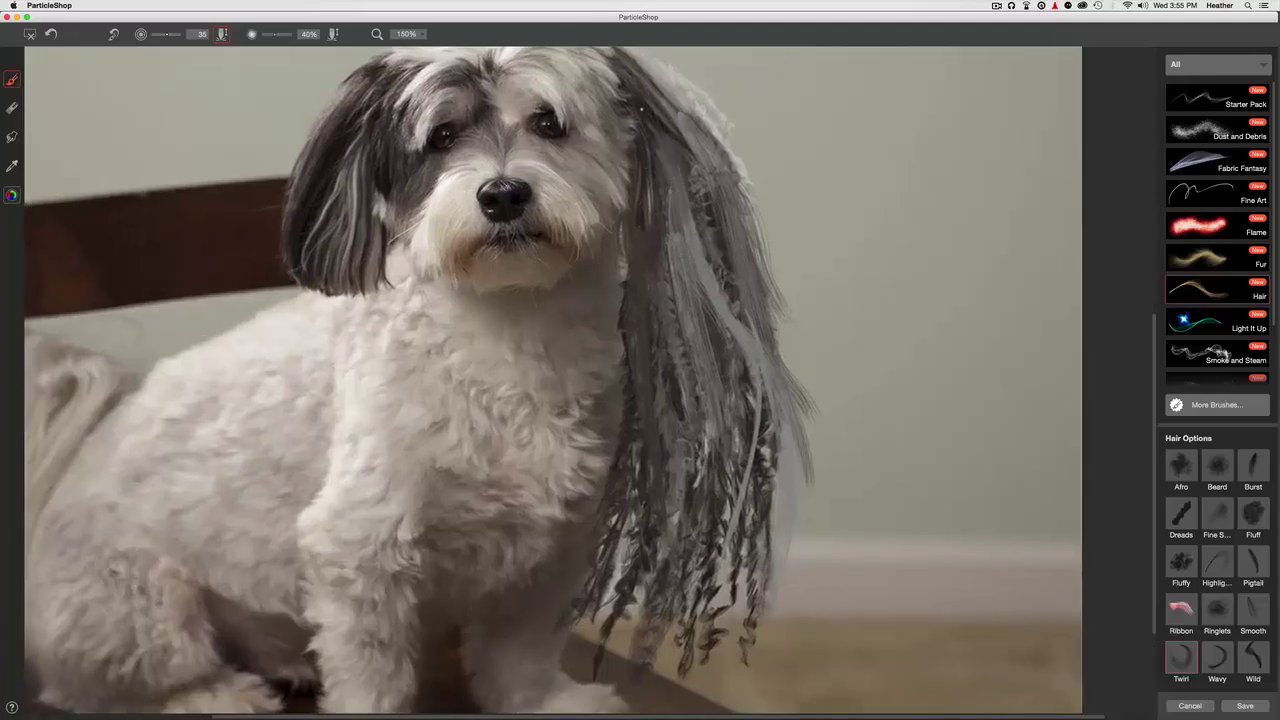
pyautogui.moveTo(642, 108)
pyautogui.mouseDown()
pyautogui.moveTo(665, 128)
pyautogui.moveTo(665, 102)
pyautogui.moveTo(729, 174)
pyautogui.mouseUp()
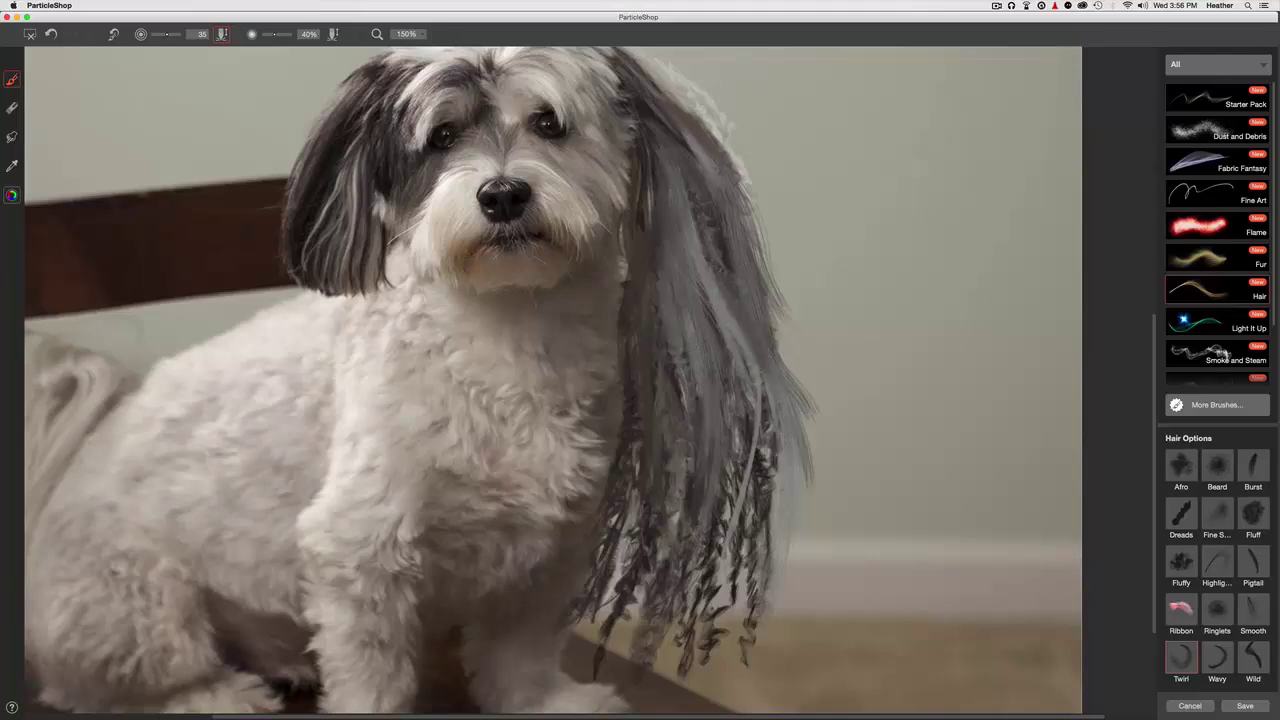
pyautogui.press('super+minus')
pyautogui.press('super+plus')
pyautogui.press('super+plus')
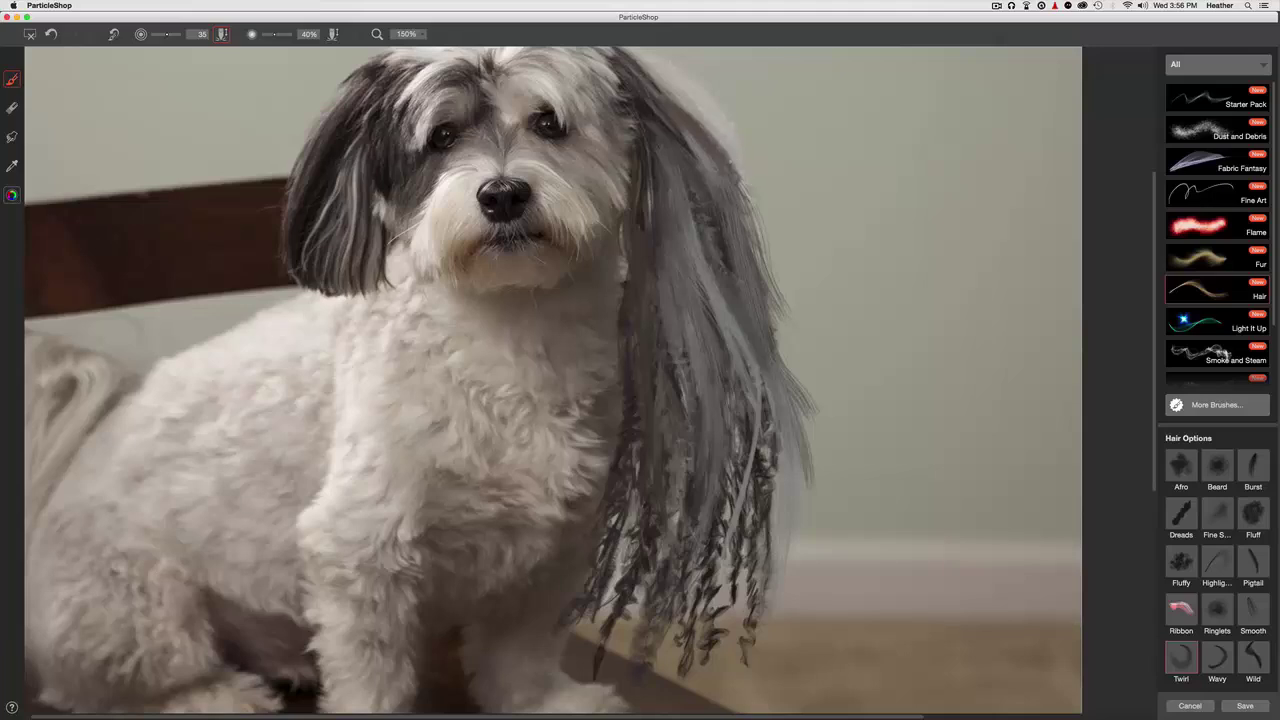
pyautogui.press('super+0')
pyautogui.press('super+plus')
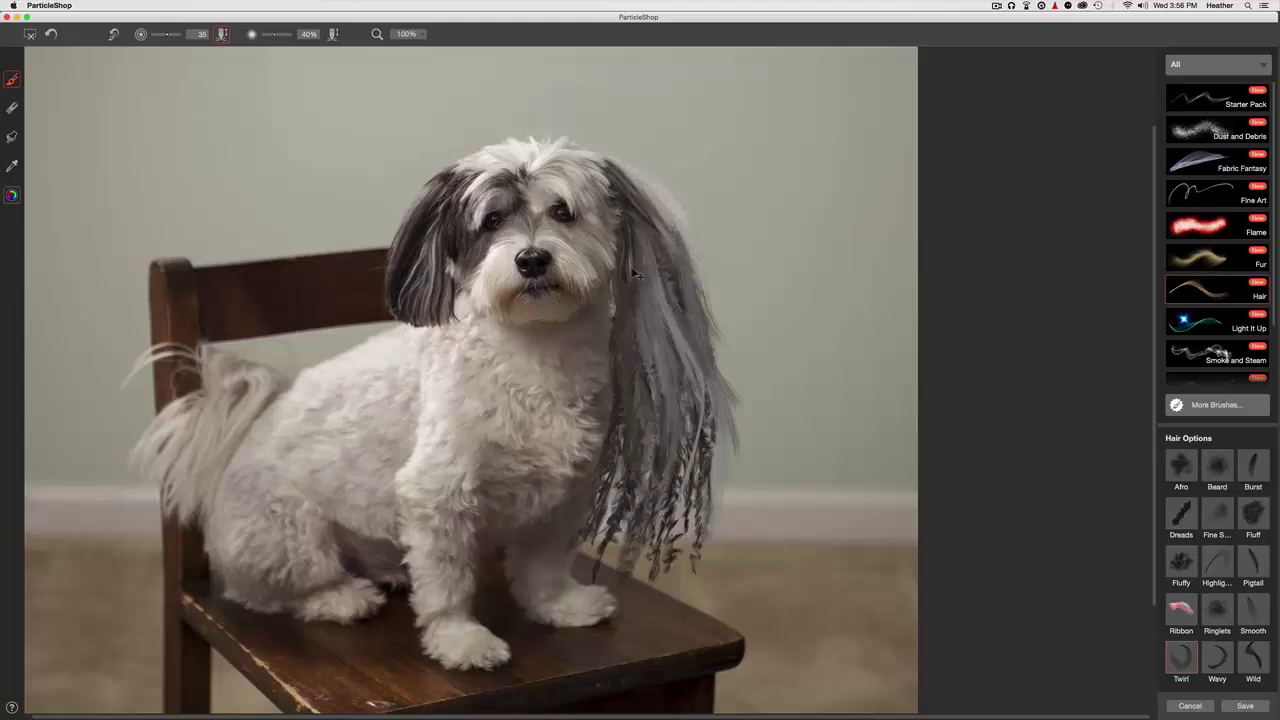
# Choose the Highlight hair brush and sample the light fur colour on top of the dog's head
pyautogui.press('super+equal')
pyautogui.scroll(2, 629, 320)
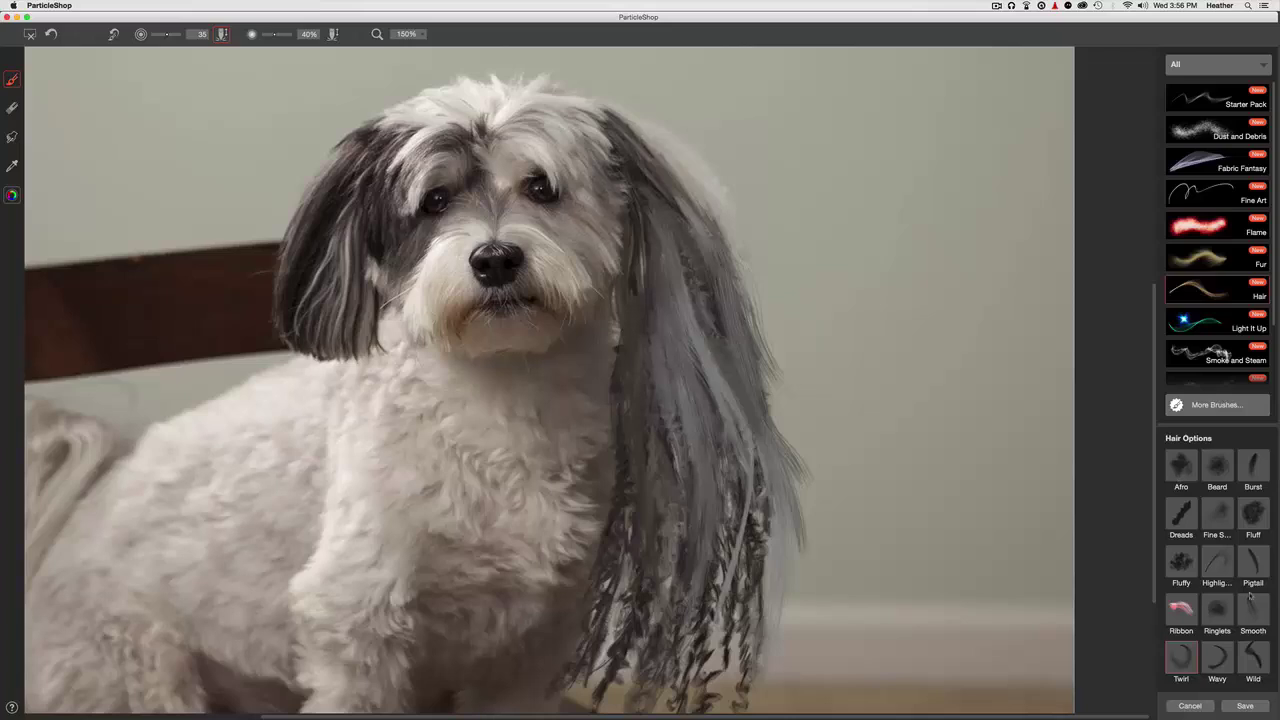
pyautogui.click(1217, 567)
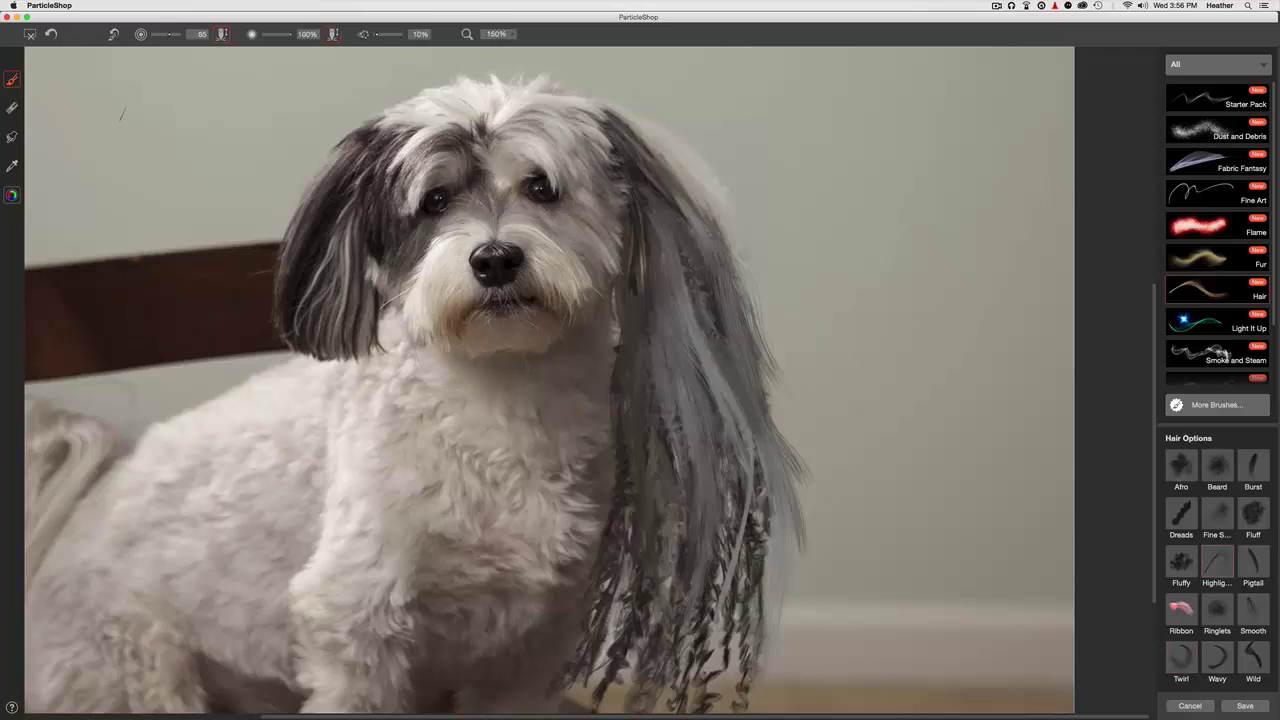
pyautogui.click(12, 167)
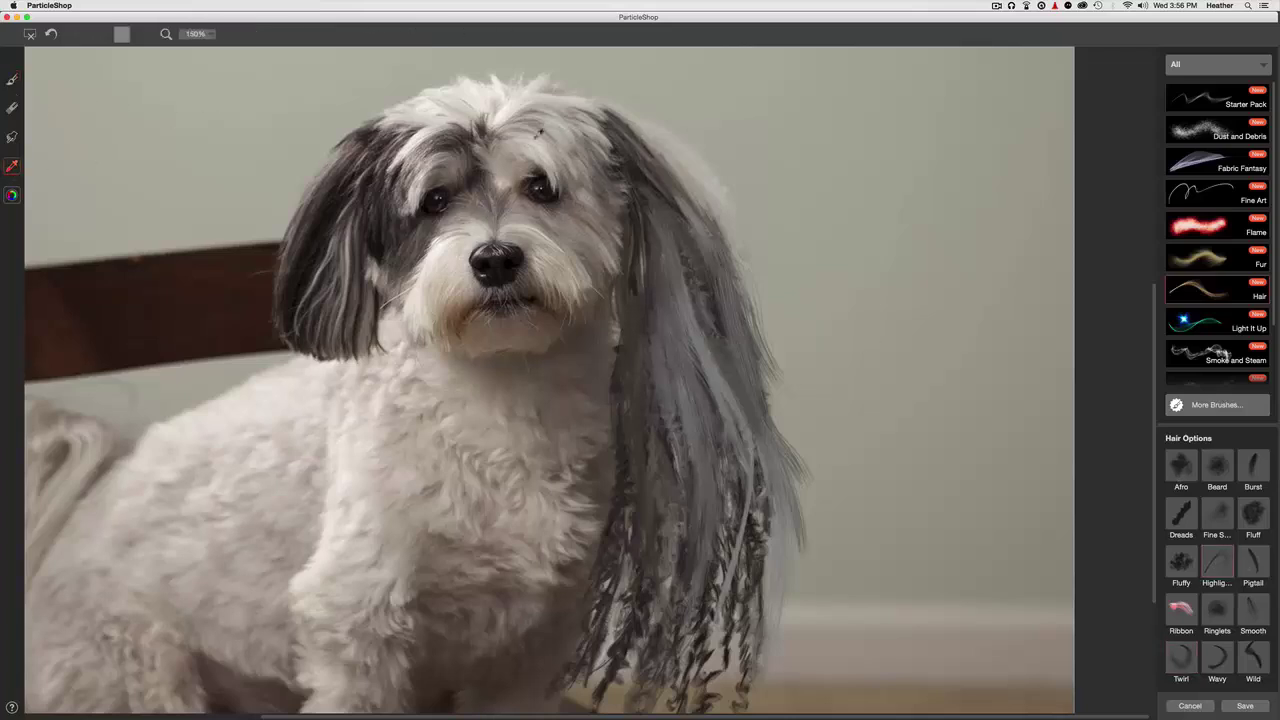
pyautogui.click(569, 93)
pyautogui.click(13, 80)
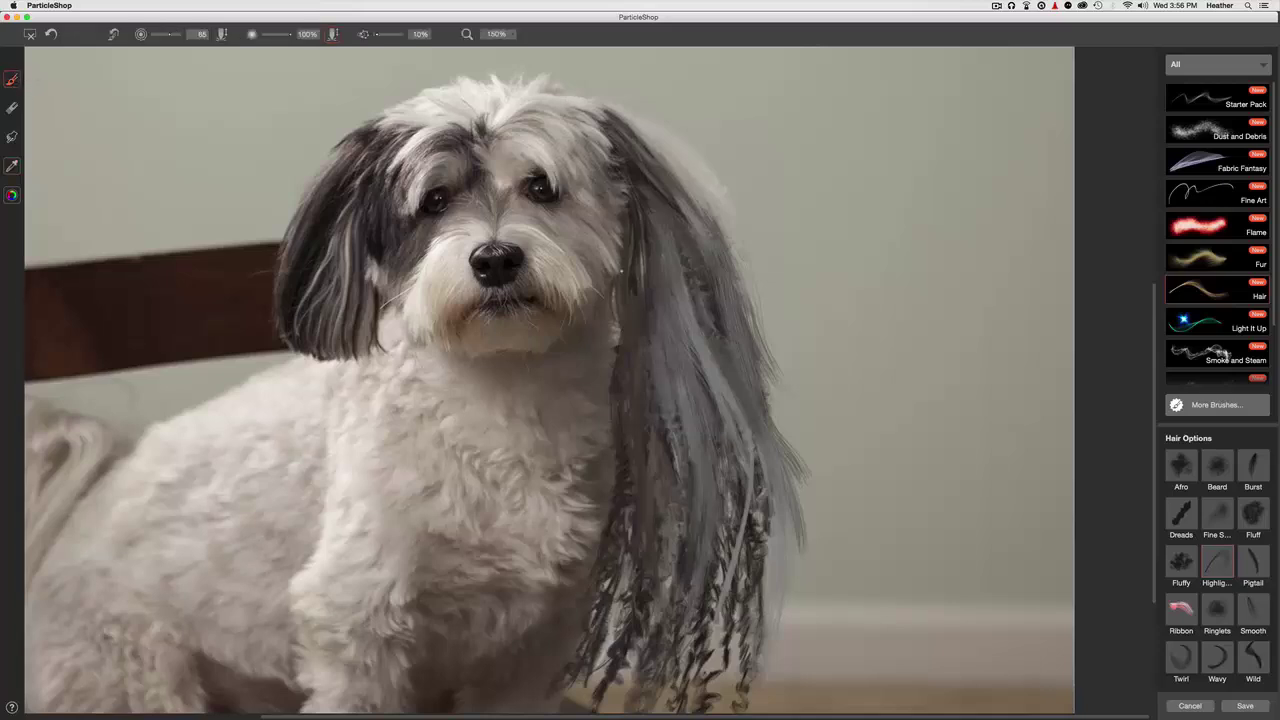
# Try Highlight strokes on the extended ear, undo them, and reduce the brush size to 27 and the opacity to 18%
pyautogui.moveTo(667, 258)
pyautogui.mouseDown()
pyautogui.moveTo(687, 327)
pyautogui.moveTo(712, 395)
pyautogui.mouseUp()
pyautogui.press('super+z')
pyautogui.moveTo(169, 34); pyautogui.dragTo(165, 35)
pyautogui.moveTo(689, 312); pyautogui.dragTo(748, 468)
pyautogui.press('super+z')
pyautogui.click(271, 35)
pyautogui.press('super+shift+z')
pyautogui.press('super+z')
# Paint thin light Highlight strands down the middle and outer part of the extended left ear
pyautogui.moveTo(689, 312); pyautogui.dragTo(760, 510)
pyautogui.press('super+z')
pyautogui.press('super+shift+z')
pyautogui.moveTo(698, 336); pyautogui.dragTo(762, 436)
pyautogui.moveTo(712, 364); pyautogui.dragTo(796, 522)
pyautogui.moveTo(681, 295); pyautogui.dragTo(764, 447)
# Choose the Pigtail hair brush, reduce its size to 7, and paint light strands over the ear's highlights
pyautogui.scroll(-5, 720, 370)
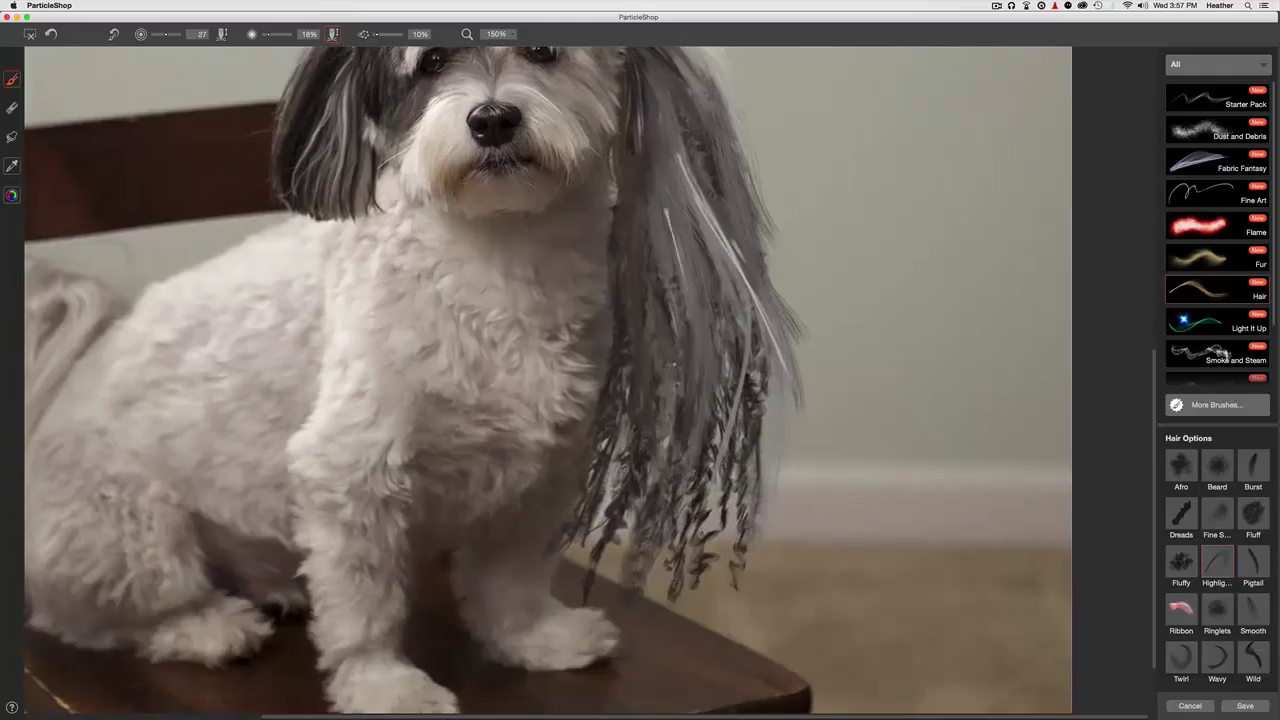
pyautogui.scroll(2, 694, 332)
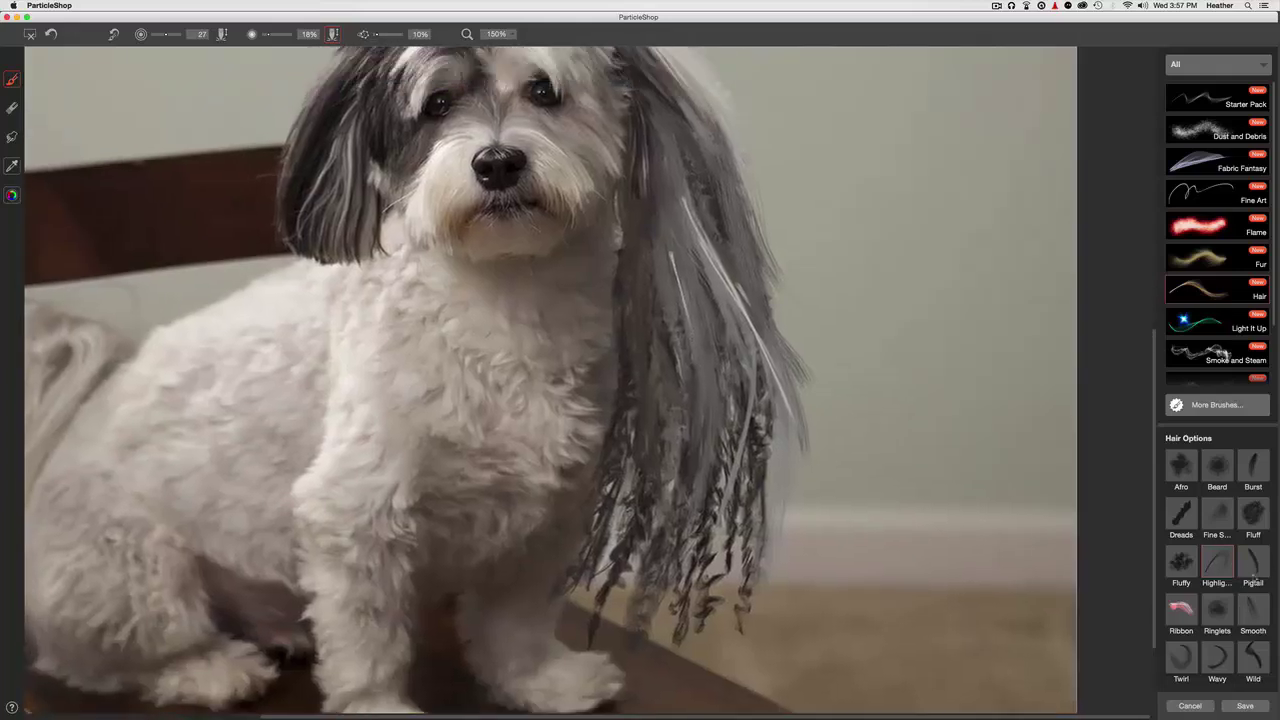
pyautogui.click(1251, 565)
pyautogui.moveTo(716, 263); pyautogui.dragTo(768, 434)
pyautogui.press('super+z')
pyautogui.moveTo(170, 36); pyautogui.dragTo(160, 36)
pyautogui.moveTo(684, 216); pyautogui.dragTo(772, 384)
pyautogui.moveTo(702, 244)
pyautogui.mouseDown()
pyautogui.moveTo(794, 426)
pyautogui.moveTo(762, 350)
pyautogui.mouseUp()
# Darken the brush colour to a mid grey and paint Pigtail strands down the middle of the extended ear
pyautogui.click(12, 197)
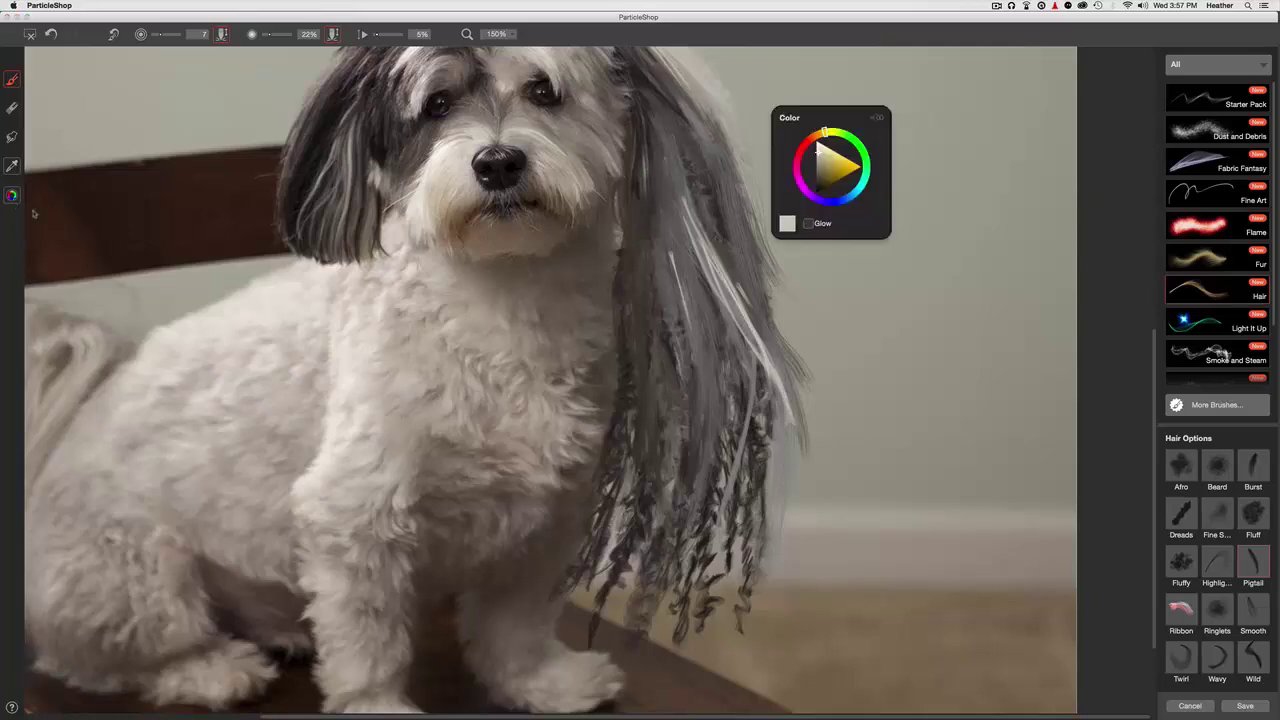
pyautogui.moveTo(819, 152); pyautogui.dragTo(816, 165)
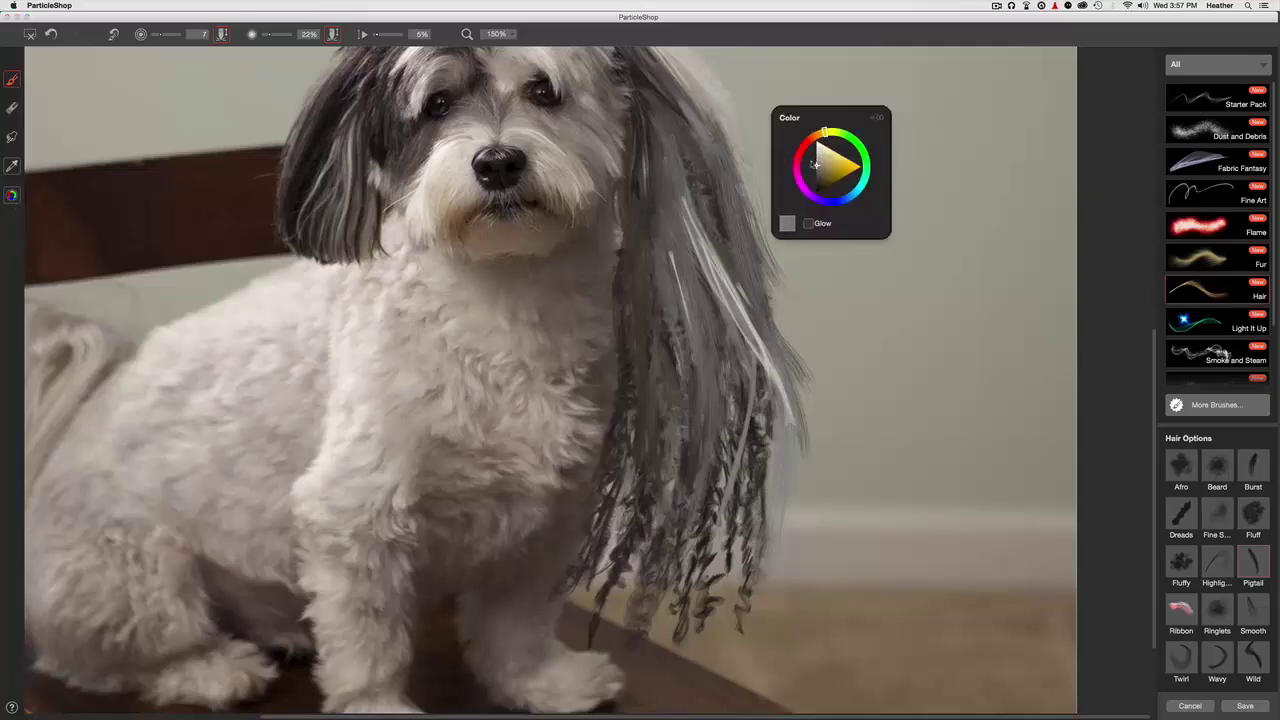
pyautogui.click(676, 255)
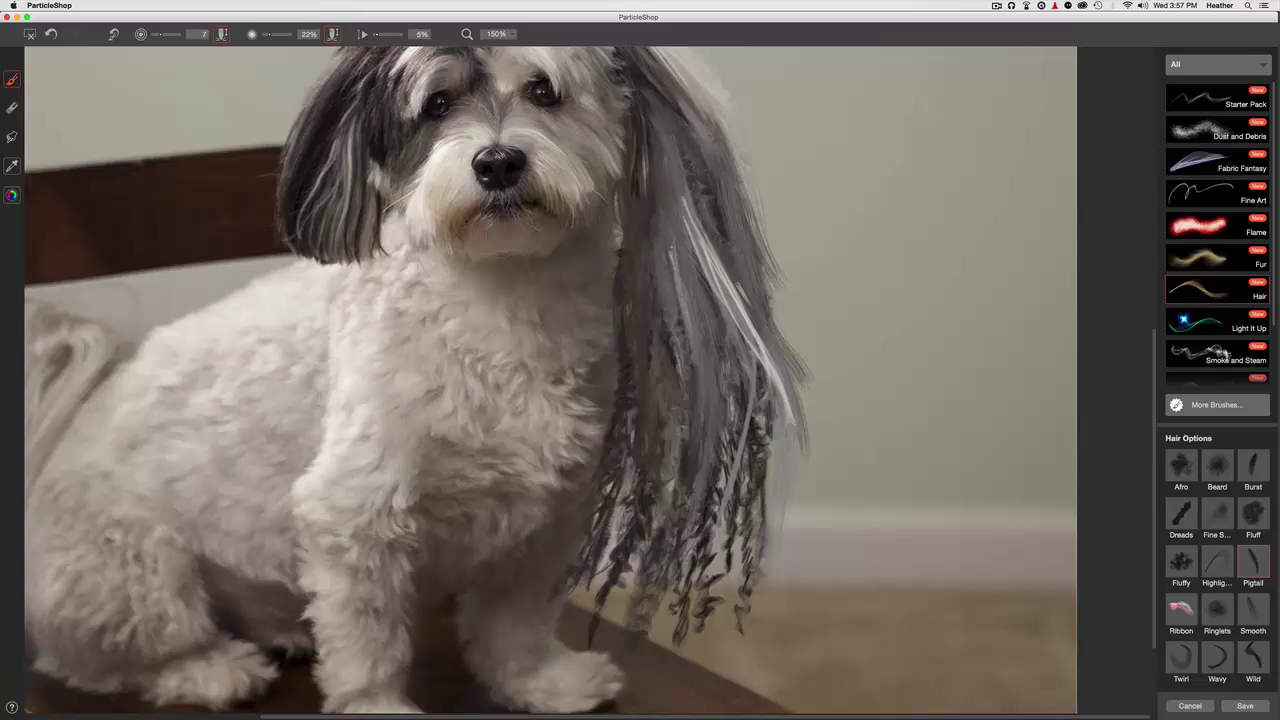
pyautogui.moveTo(668, 258); pyautogui.dragTo(706, 396)
pyautogui.moveTo(662, 276); pyautogui.dragTo(708, 410)
pyautogui.moveTo(673, 220); pyautogui.dragTo(687, 287)
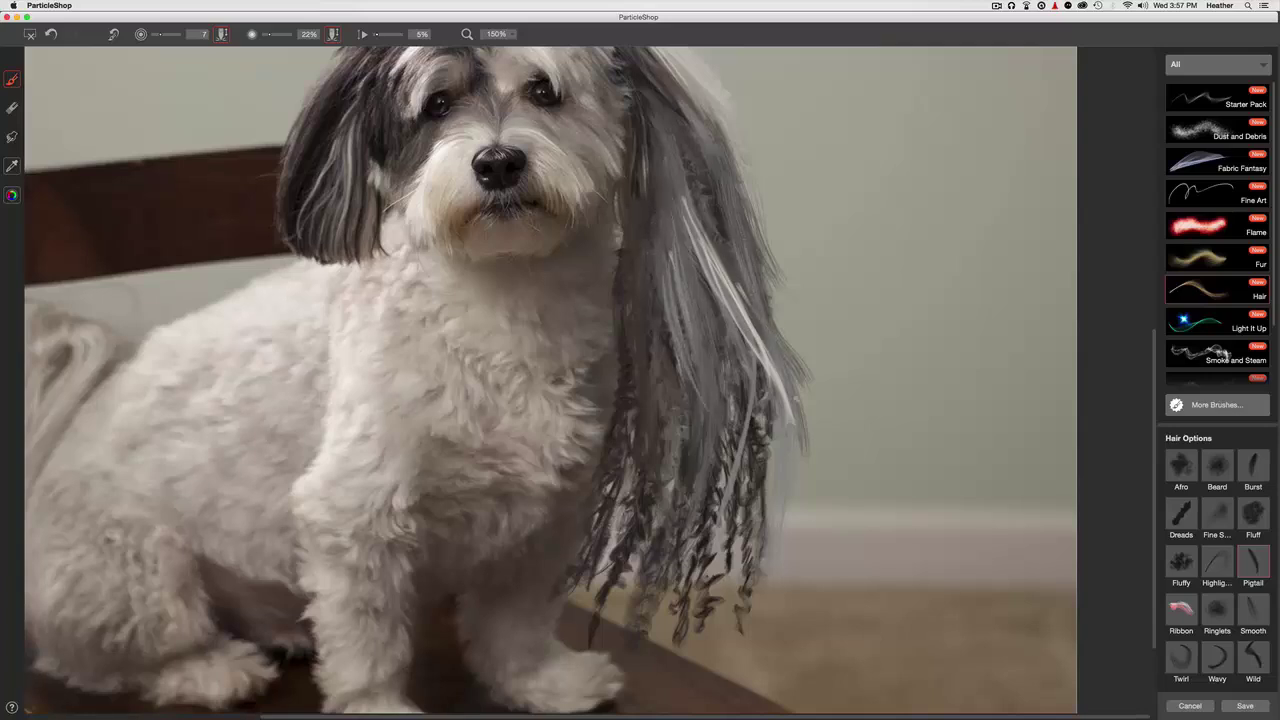
# Add grey Pigtail strands to the lower outer, middle and inner parts of the extended ear
pyautogui.moveTo(758, 352); pyautogui.dragTo(774, 414)
pyautogui.moveTo(704, 354)
pyautogui.mouseDown()
pyautogui.moveTo(711, 402)
pyautogui.moveTo(658, 466)
pyautogui.mouseUp()
pyautogui.moveTo(626, 395); pyautogui.dragTo(586, 465)
pyautogui.press('super+minus')
pyautogui.press('super+plus')
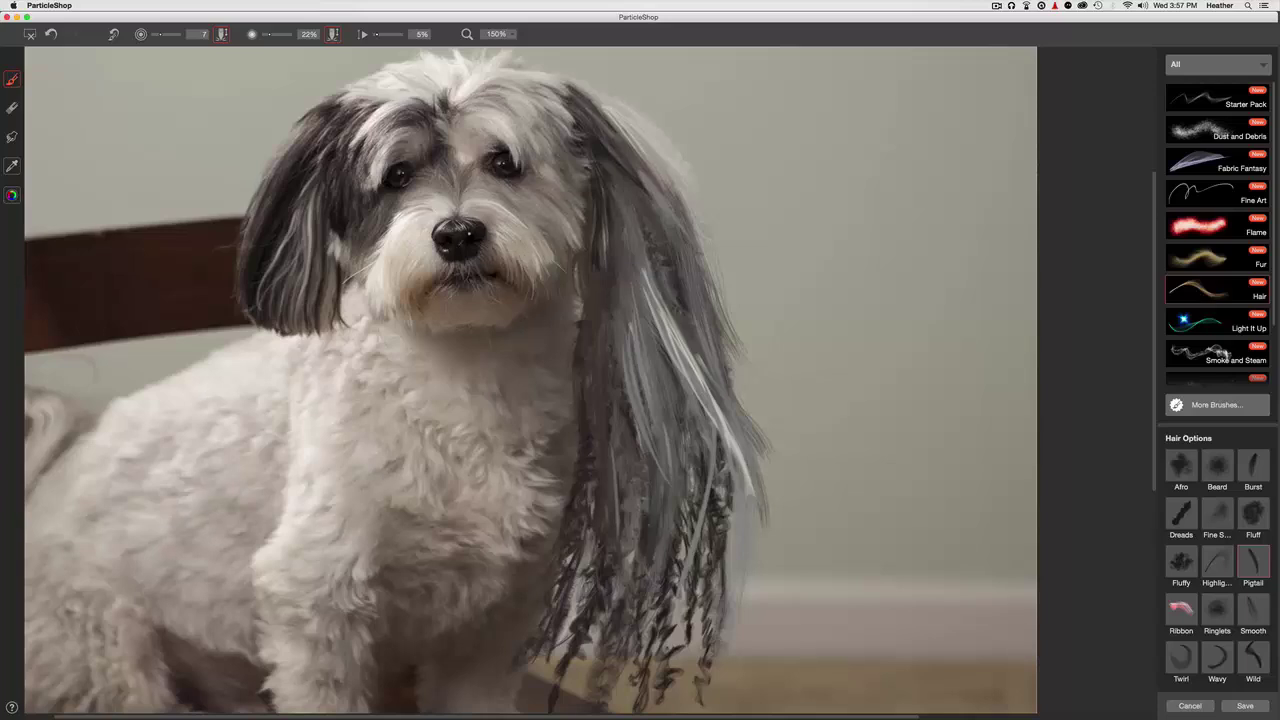
# Sample a grey tone from the extended left ear and paint Pigtail strands over its upper part
pyautogui.click(12, 166)
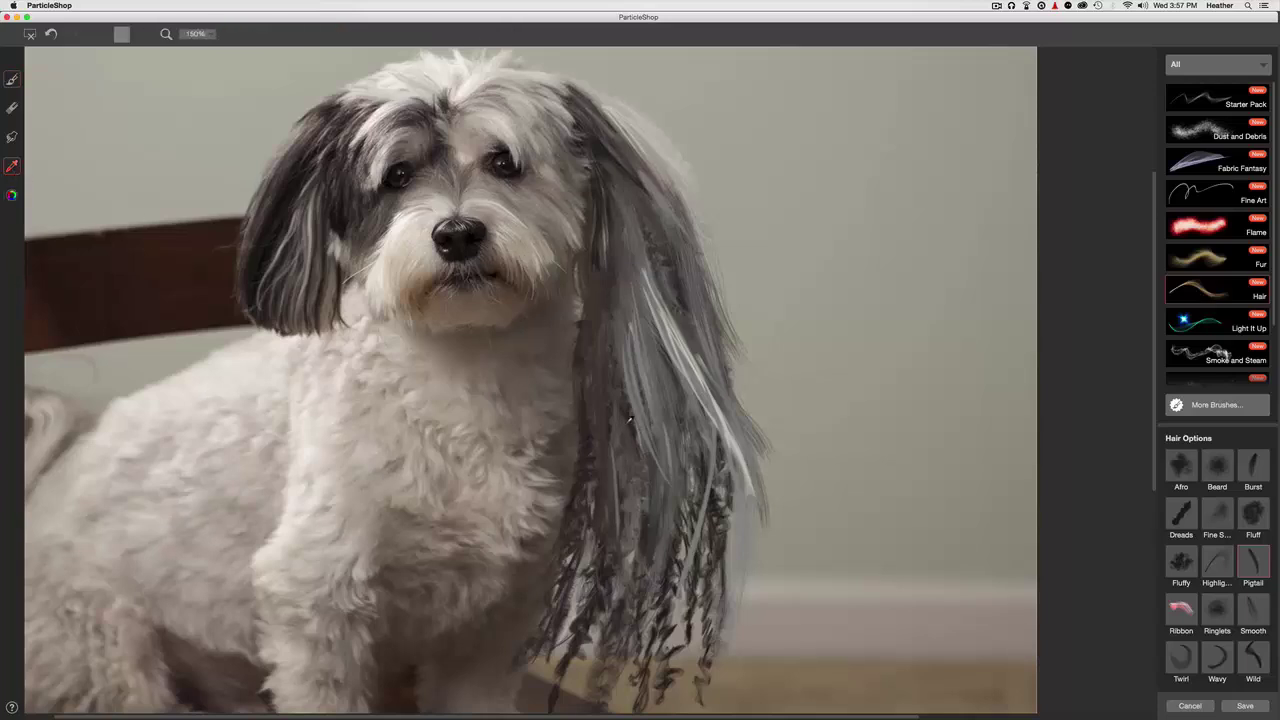
pyautogui.click(12, 80)
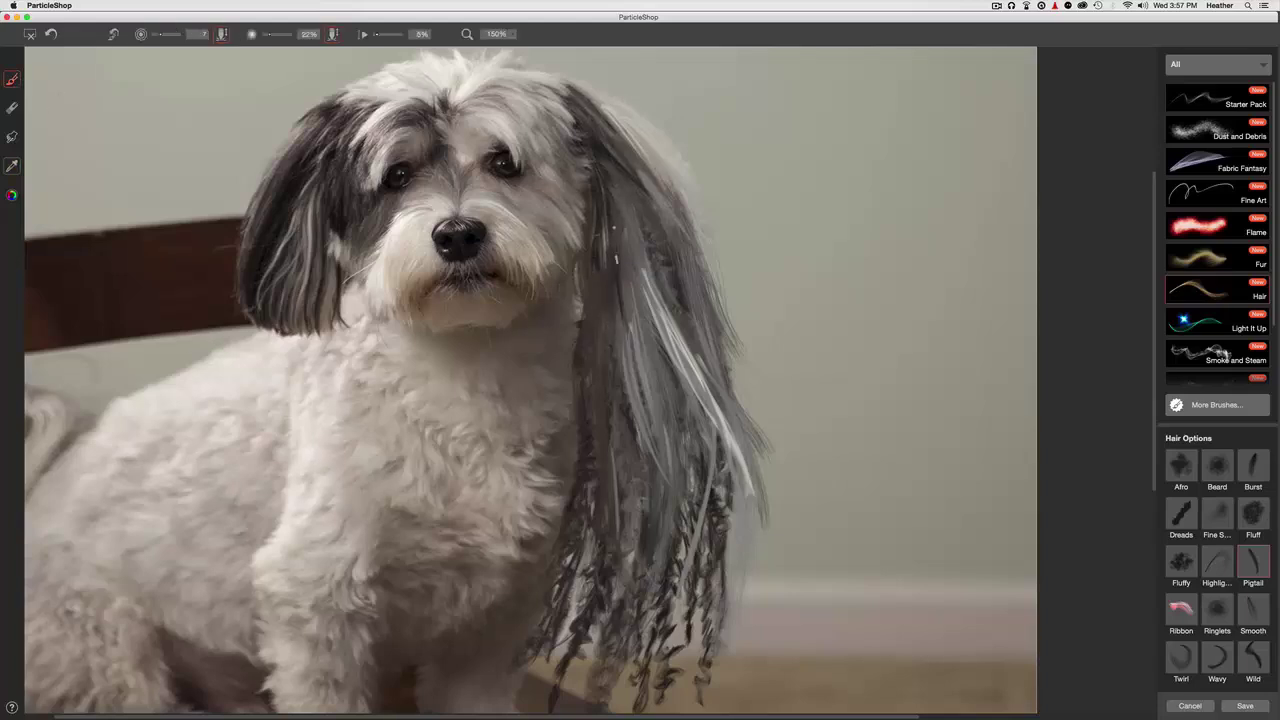
pyautogui.moveTo(602, 173)
pyautogui.mouseDown()
pyautogui.moveTo(655, 295)
pyautogui.moveTo(625, 215)
pyautogui.moveTo(680, 289)
pyautogui.moveTo(650, 190)
pyautogui.mouseUp()
pyautogui.scroll(-3, 611, 363)
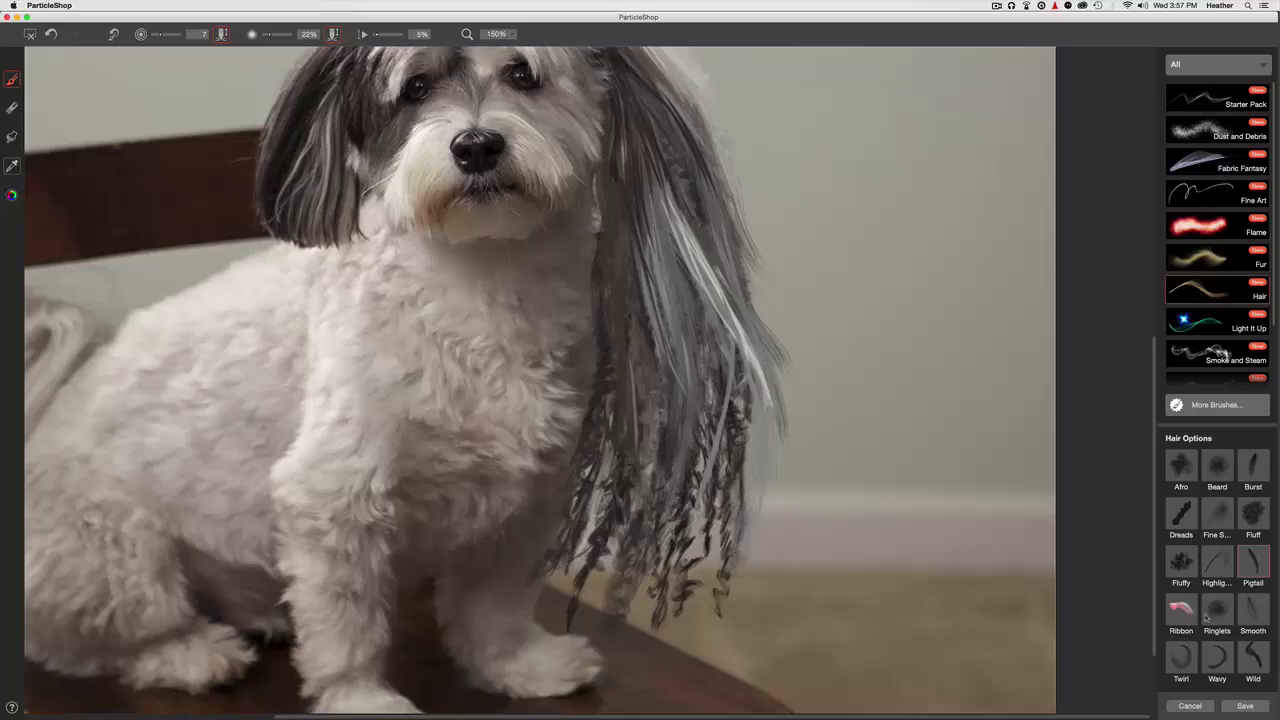
# Select the Twirl hair brush and examine the extended left ear against the whole dog
pyautogui.click(1176, 658)
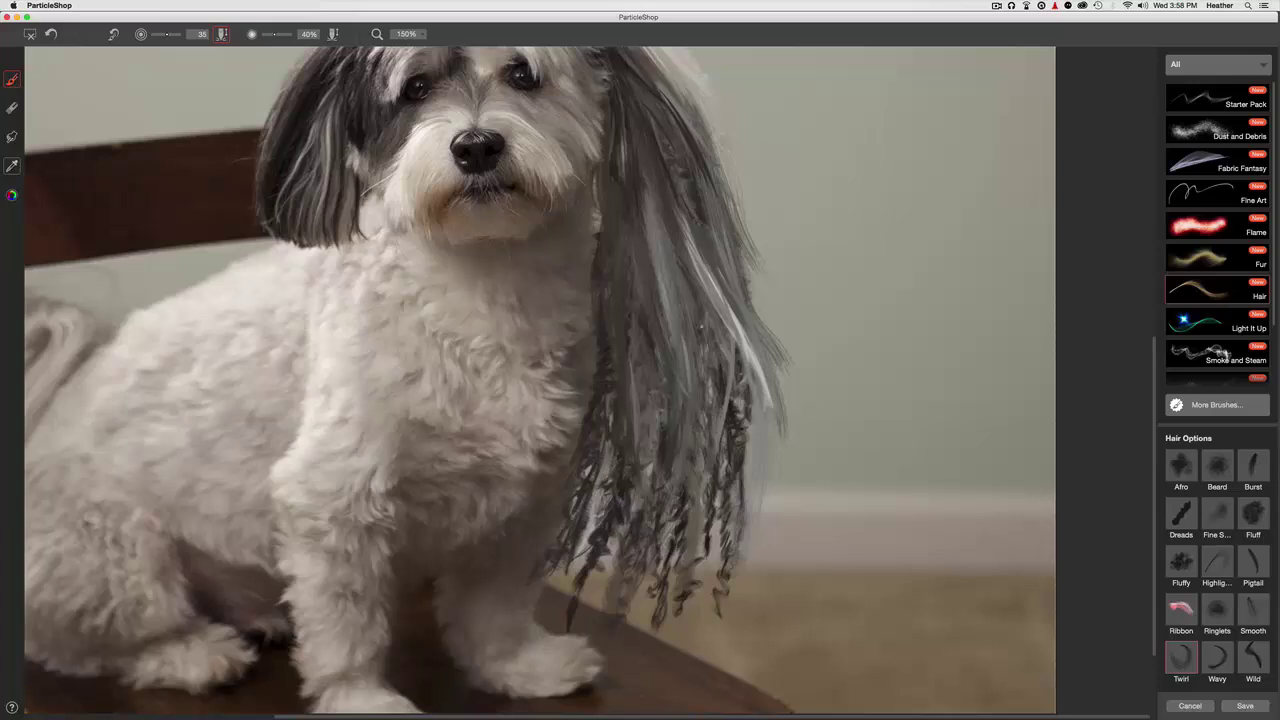
pyautogui.press('super+minus')
pyautogui.press('super+minus')
pyautogui.press('super+minus')
pyautogui.press('super+minus')
pyautogui.press('super+minus')
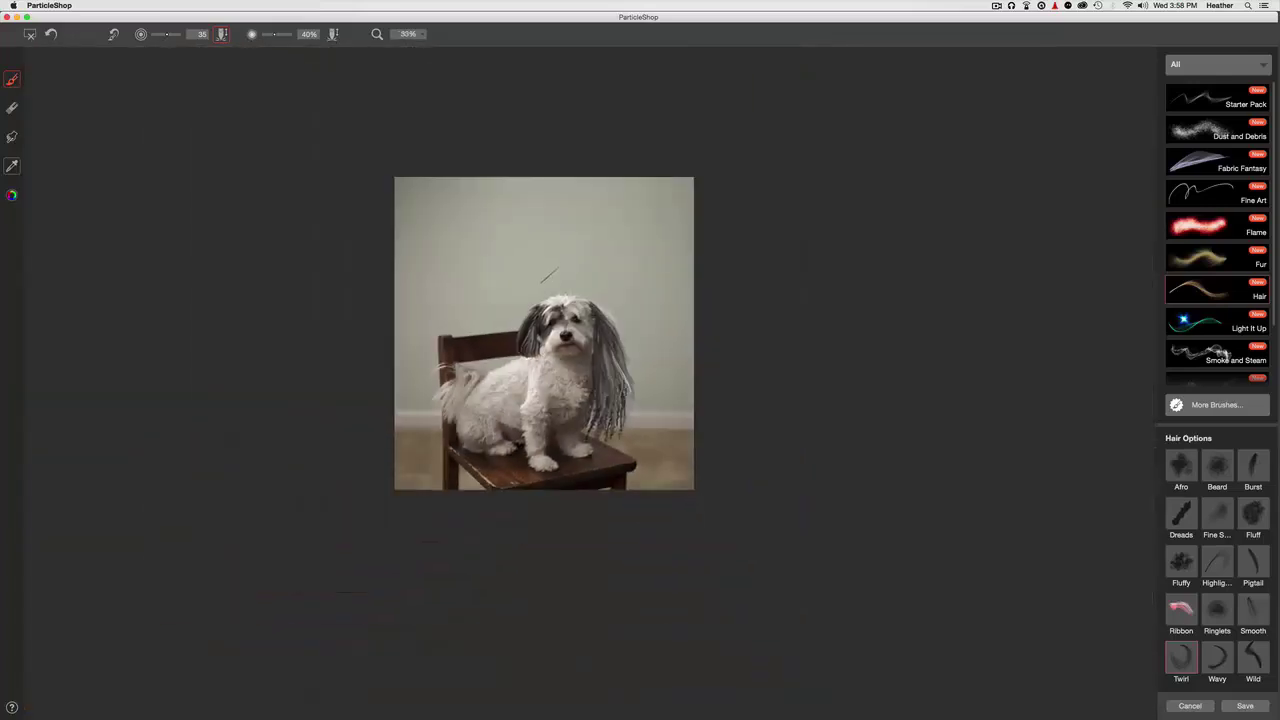
pyautogui.scroll(5, 560, 265)
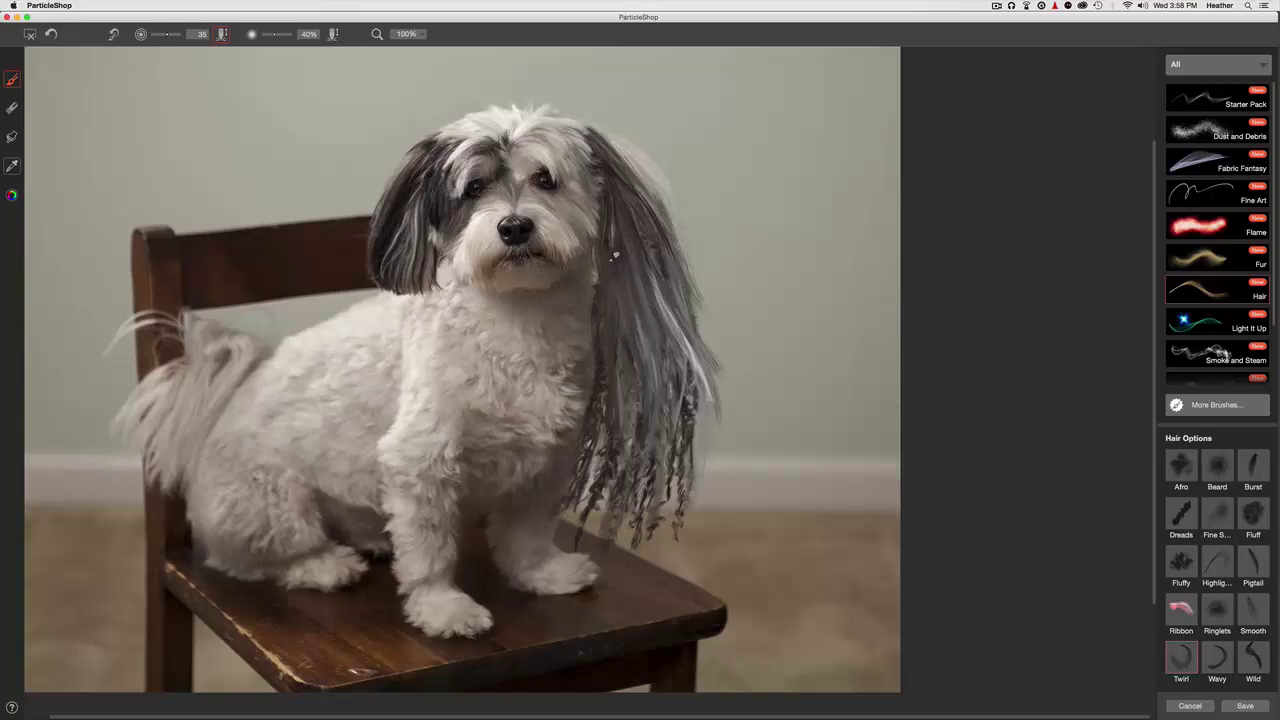
pyautogui.moveTo(591, 365); pyautogui.dragTo(747, 389)
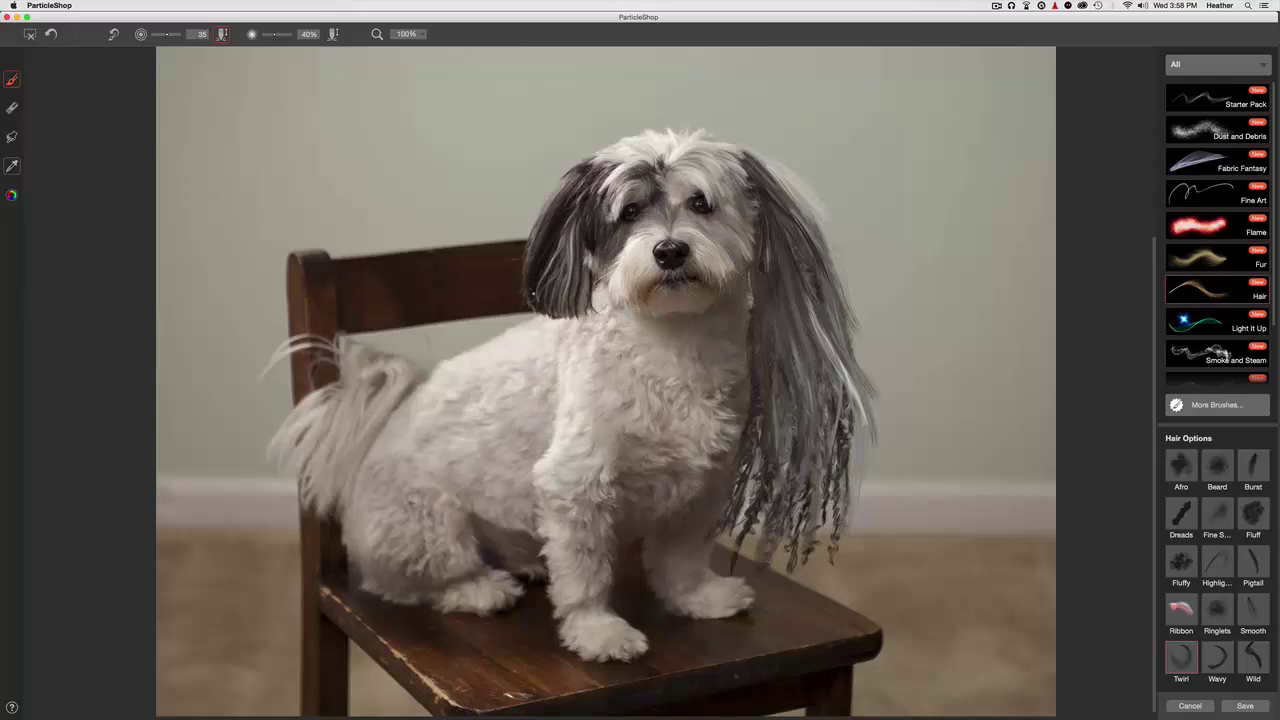
# Test the Pigtail hair brush with curving strokes on the background beside the extended ear, and undo them
pyautogui.click(1251, 567)
pyautogui.press('super+equal')
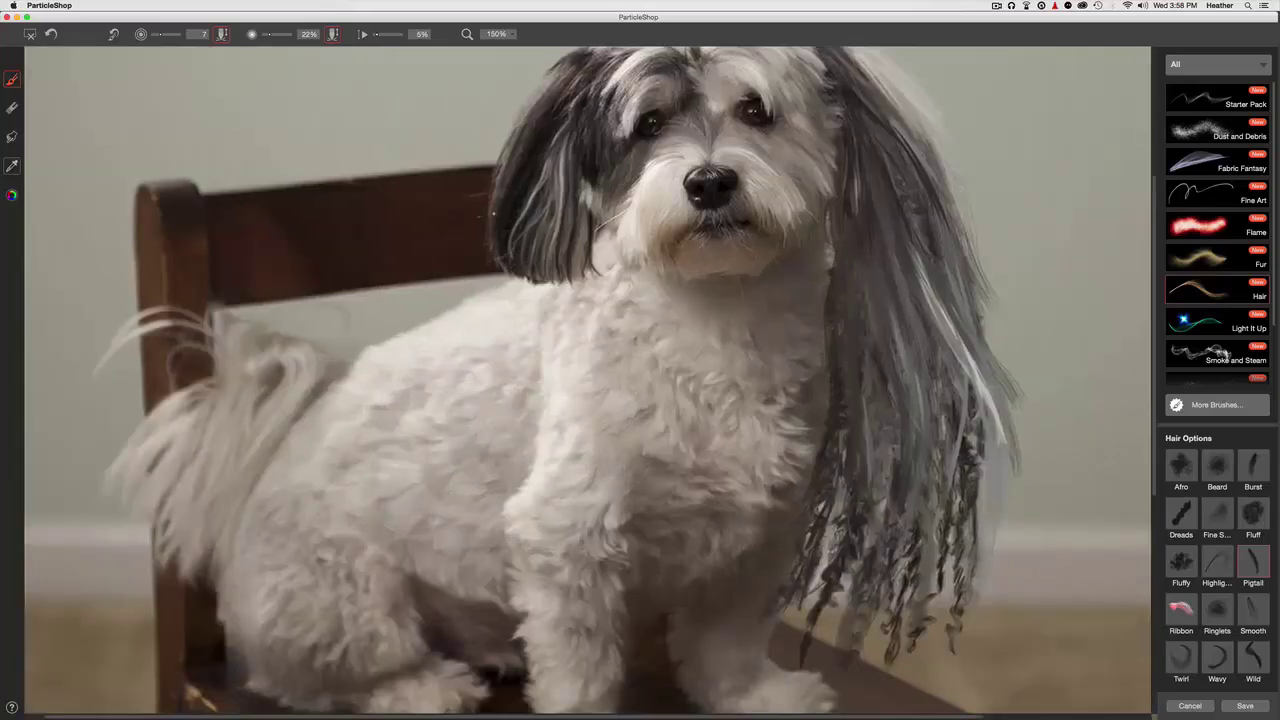
pyautogui.moveTo(452, 282); pyautogui.dragTo(542, 425)
pyautogui.press('super+minus')
pyautogui.press('super+z')
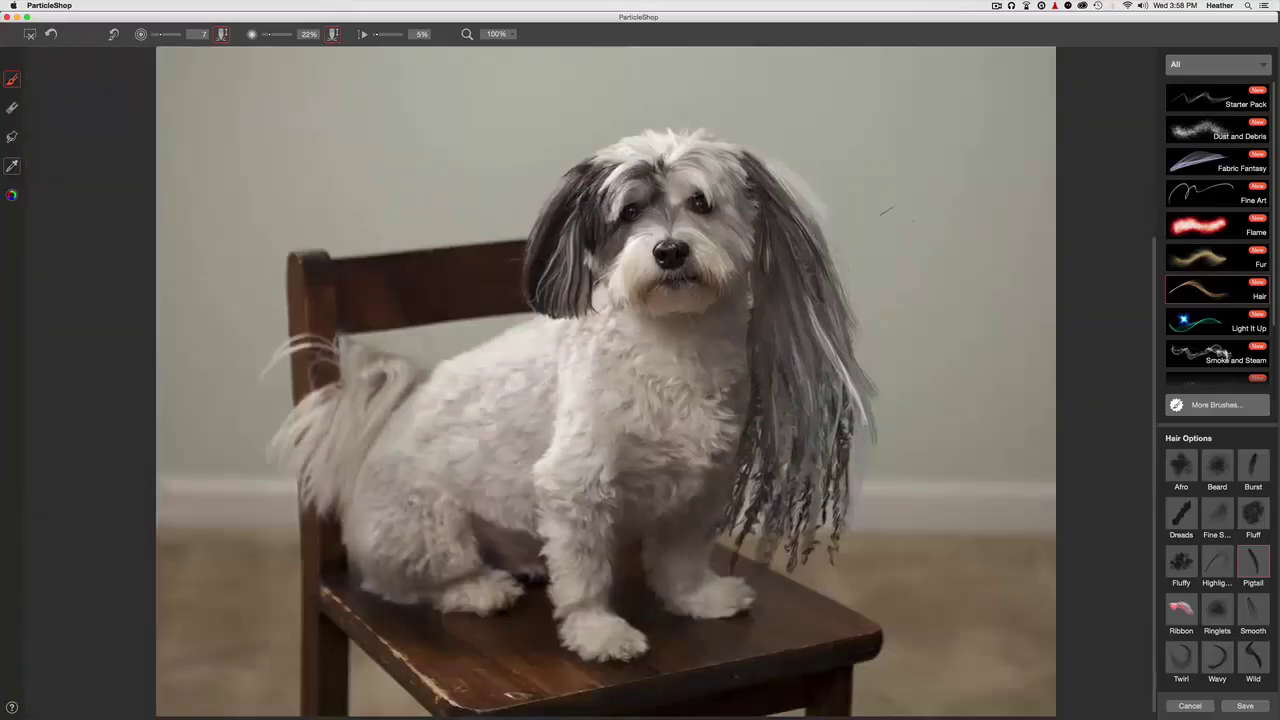
pyautogui.moveTo(897, 203)
pyautogui.mouseDown()
pyautogui.moveTo(886, 410)
pyautogui.moveTo(912, 400)
pyautogui.mouseUp()
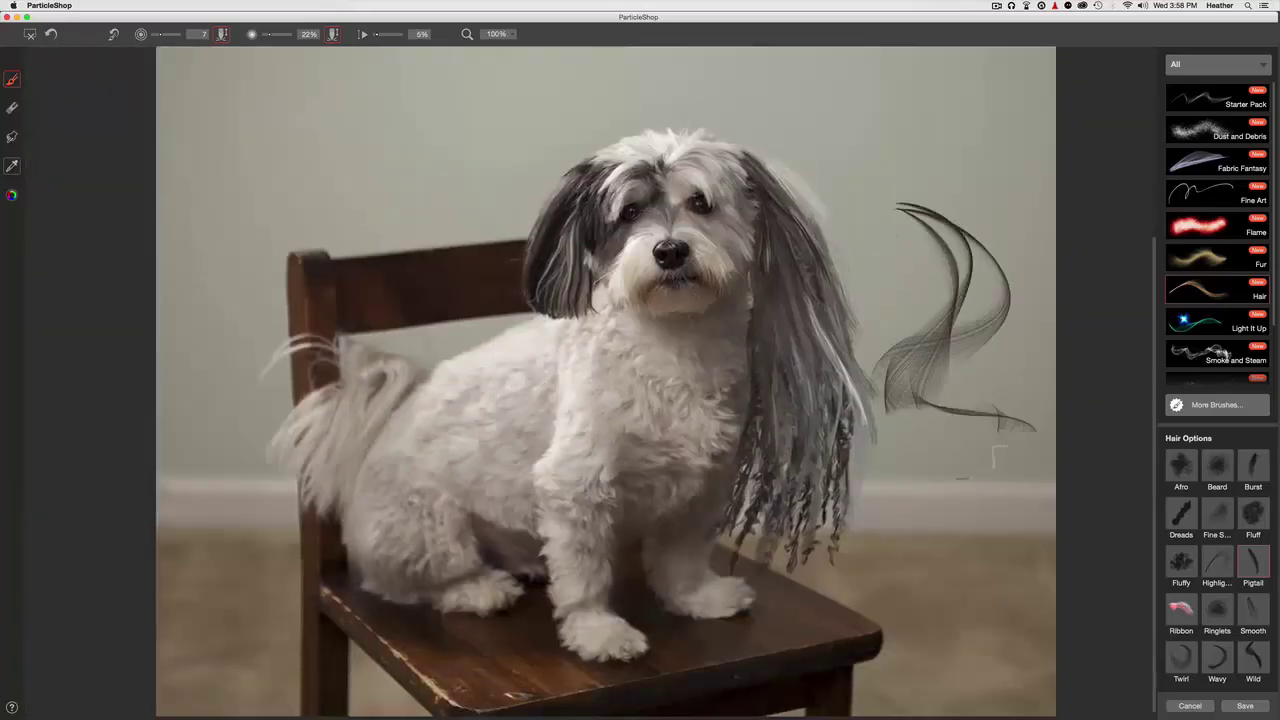
pyautogui.moveTo(945, 485); pyautogui.dragTo(957, 514)
pyautogui.moveTo(920, 237)
pyautogui.mouseDown()
pyautogui.moveTo(956, 257)
pyautogui.moveTo(900, 488)
pyautogui.moveTo(1021, 562)
pyautogui.mouseUp()
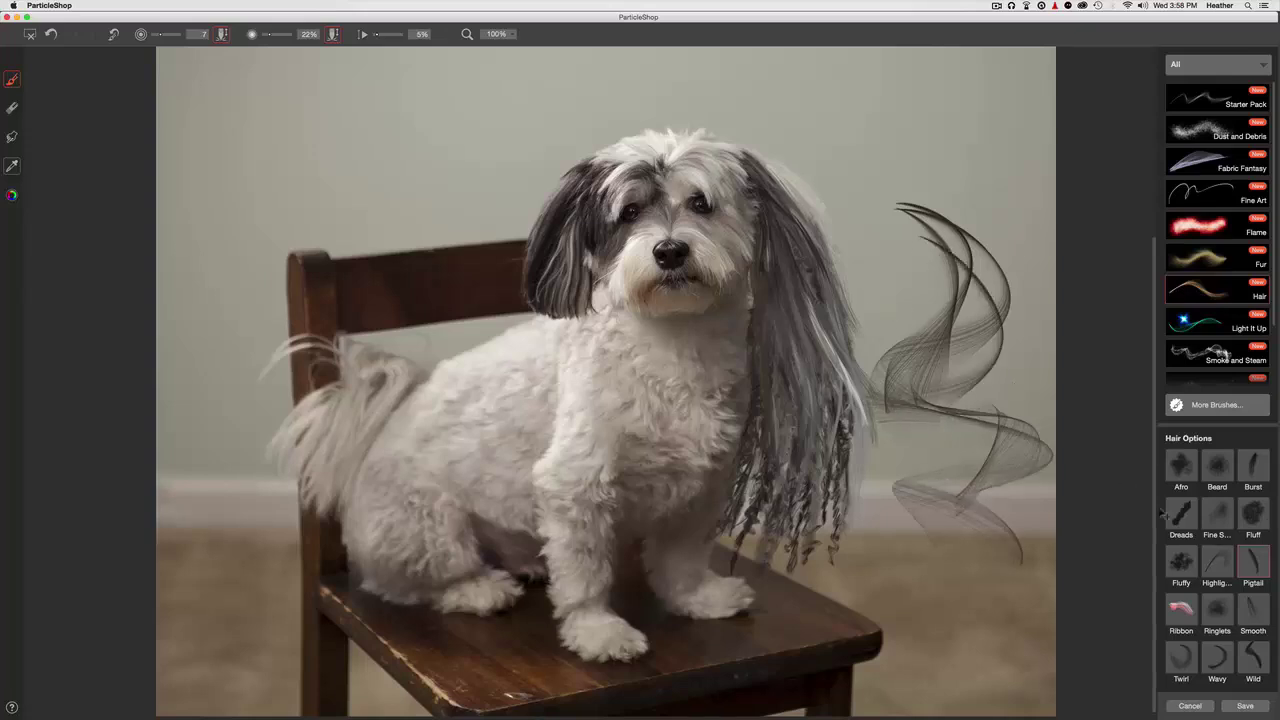
pyautogui.press('super+z')
pyautogui.press('super+z')
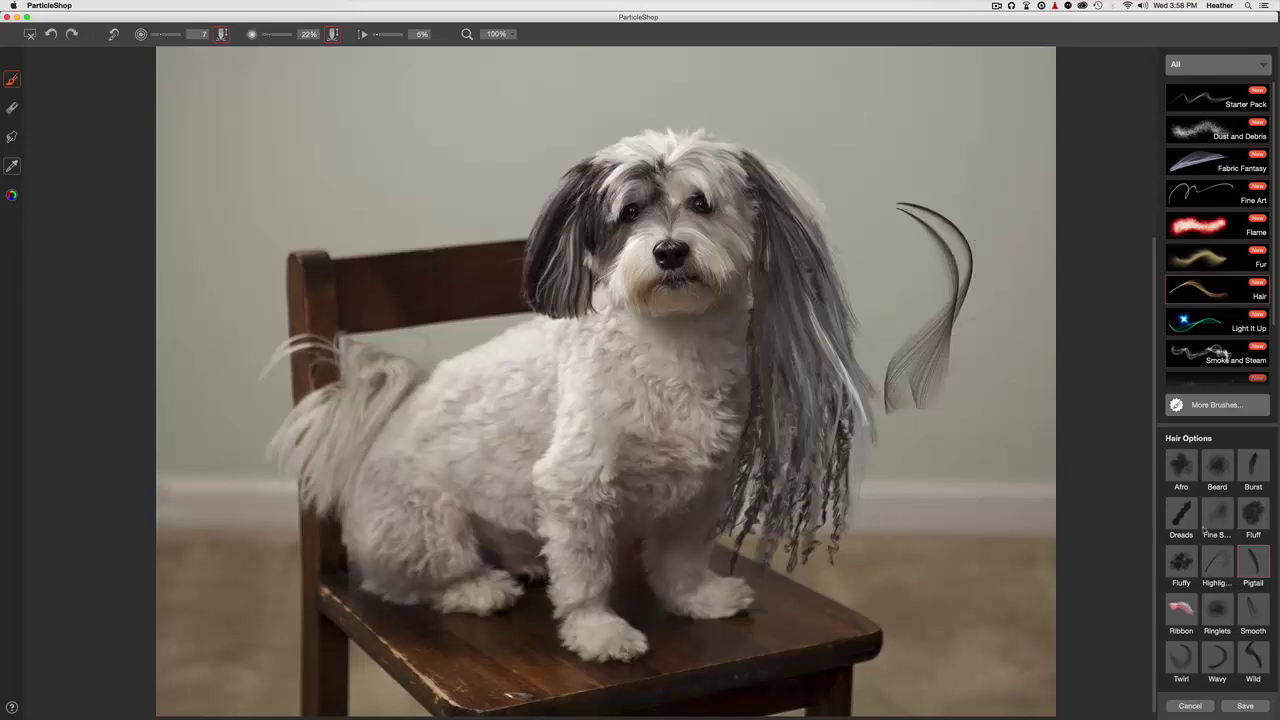
pyautogui.press('super+z')
pyautogui.press('super+z')
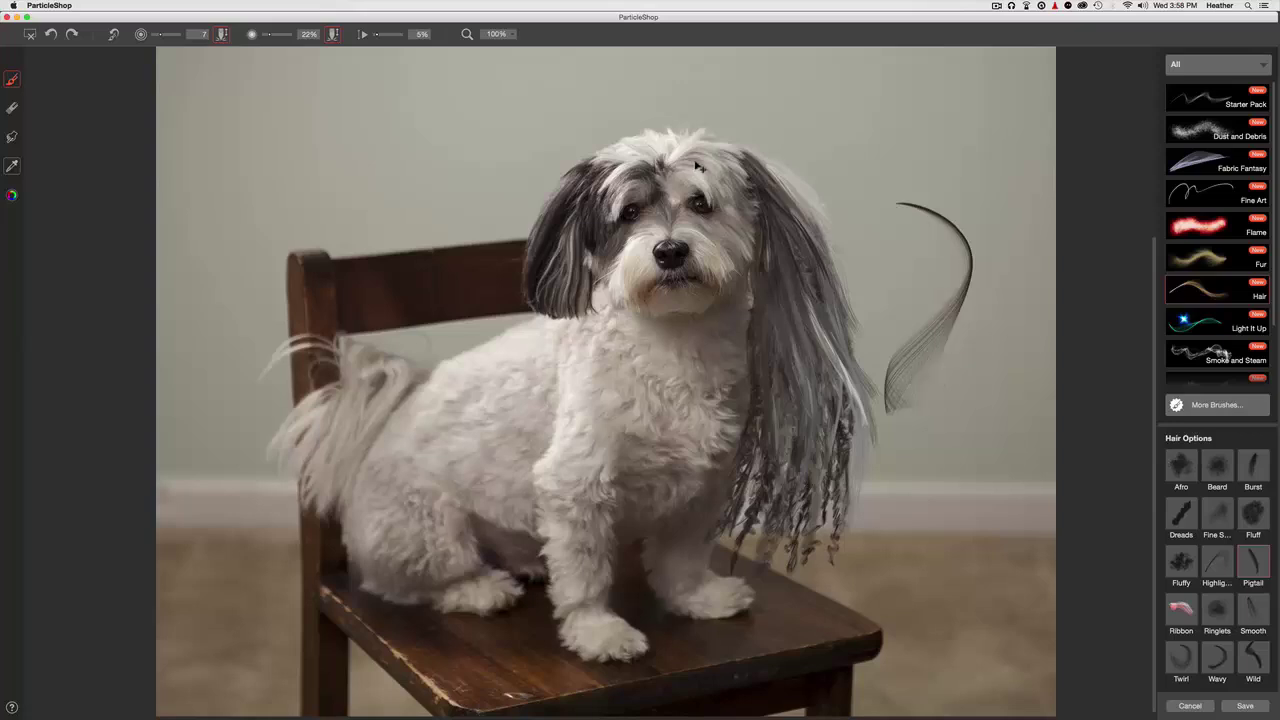
# Test the Wild hair brush with long wavy strokes on the background beside the ear, and undo them
pyautogui.click(1247, 662)
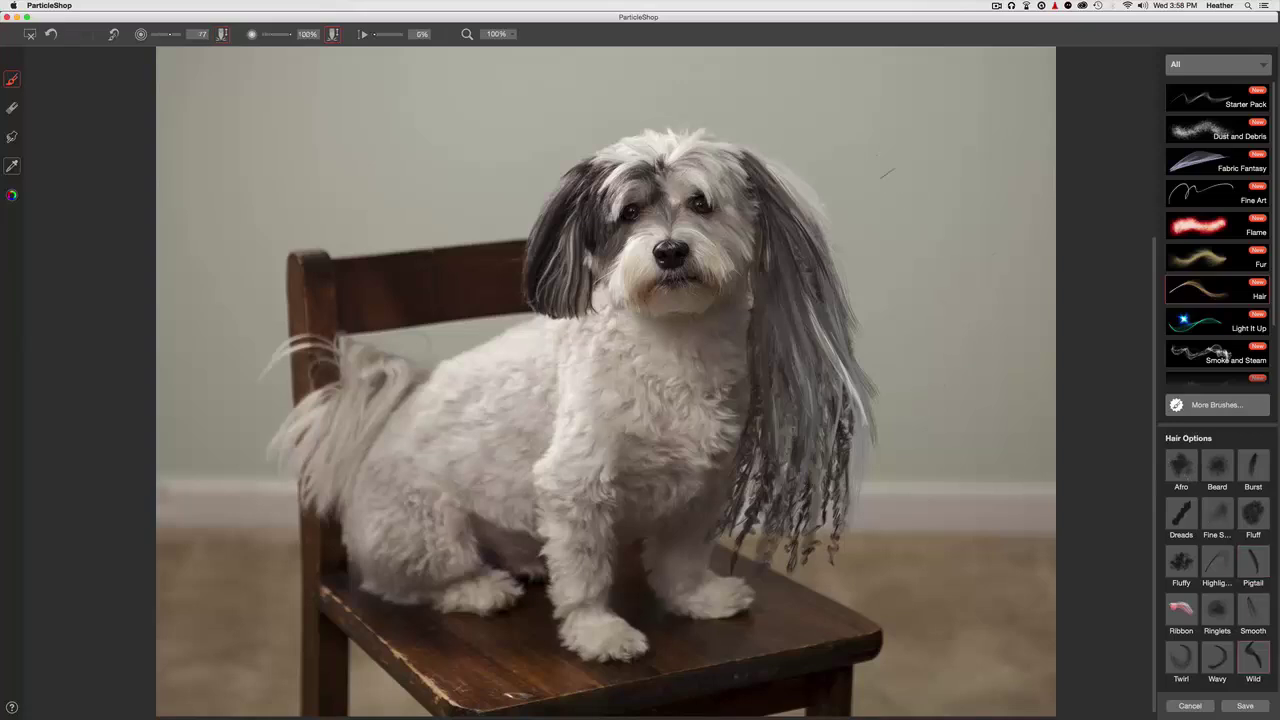
pyautogui.moveTo(878, 156)
pyautogui.mouseDown()
pyautogui.moveTo(995, 470)
pyautogui.moveTo(966, 592)
pyautogui.mouseUp()
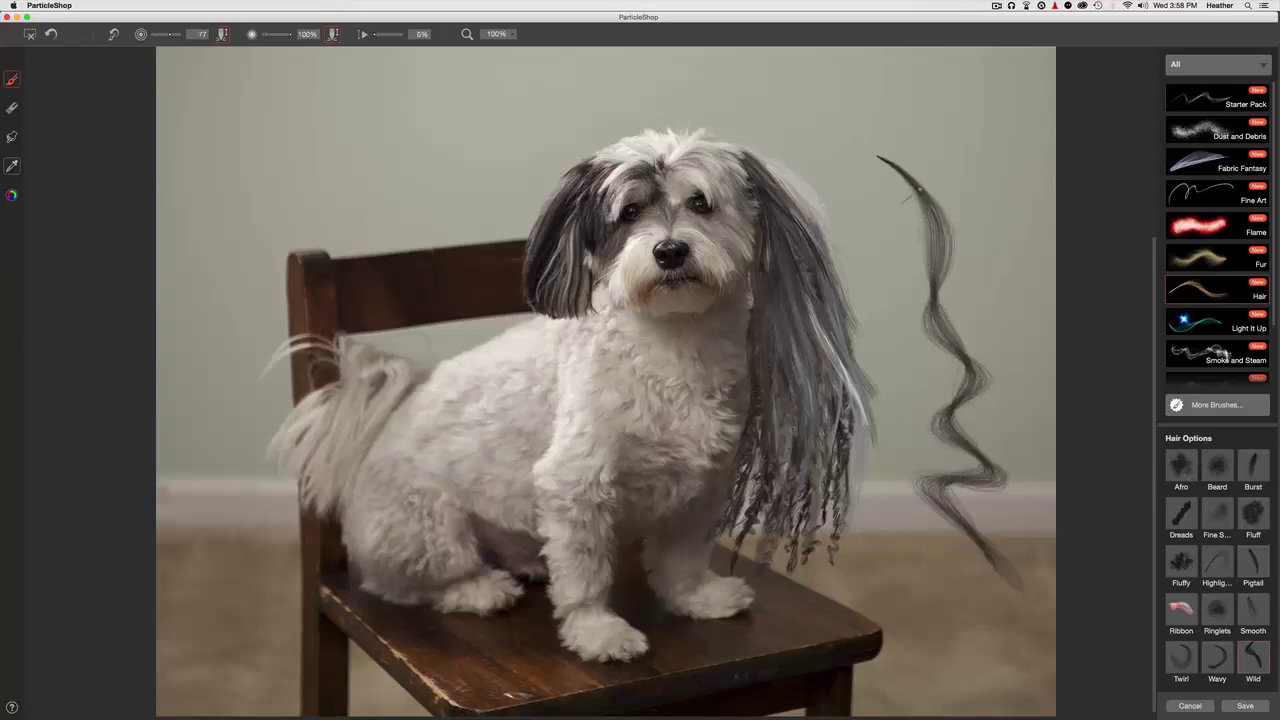
pyautogui.press('super+z')
pyautogui.moveTo(862, 132)
pyautogui.mouseDown()
pyautogui.moveTo(884, 172)
pyautogui.moveTo(873, 220)
pyautogui.moveTo(916, 263)
pyautogui.moveTo(896, 296)
pyautogui.moveTo(919, 311)
pyautogui.moveTo(914, 337)
pyautogui.moveTo(935, 320)
pyautogui.moveTo(909, 345)
pyautogui.moveTo(903, 381)
pyautogui.moveTo(977, 340)
pyautogui.moveTo(941, 418)
pyautogui.moveTo(958, 488)
pyautogui.moveTo(950, 570)
pyautogui.mouseUp()
pyautogui.press('super+z')
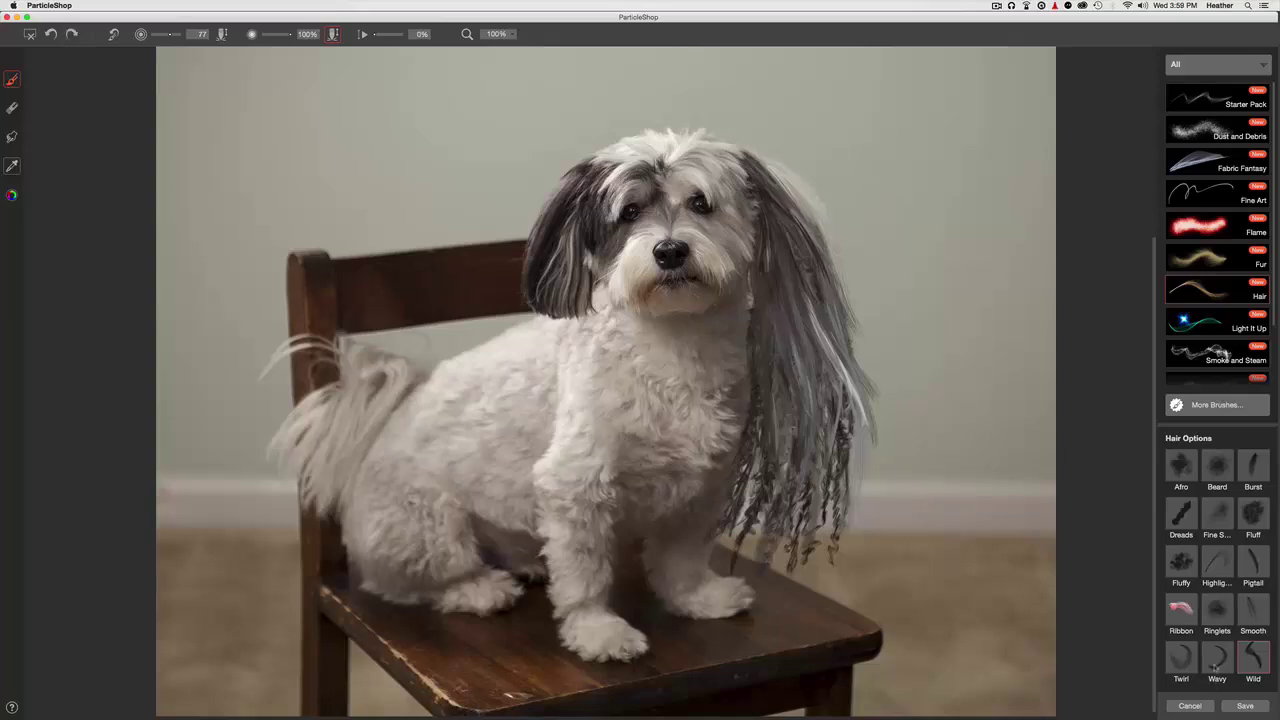
# Test the Wavy hair brush with one winding stroke on the background, and undo it
pyautogui.click(1217, 660)
pyautogui.moveTo(930, 195)
pyautogui.mouseDown()
pyautogui.moveTo(945, 315)
pyautogui.moveTo(1000, 440)
pyautogui.moveTo(984, 578)
pyautogui.mouseUp()
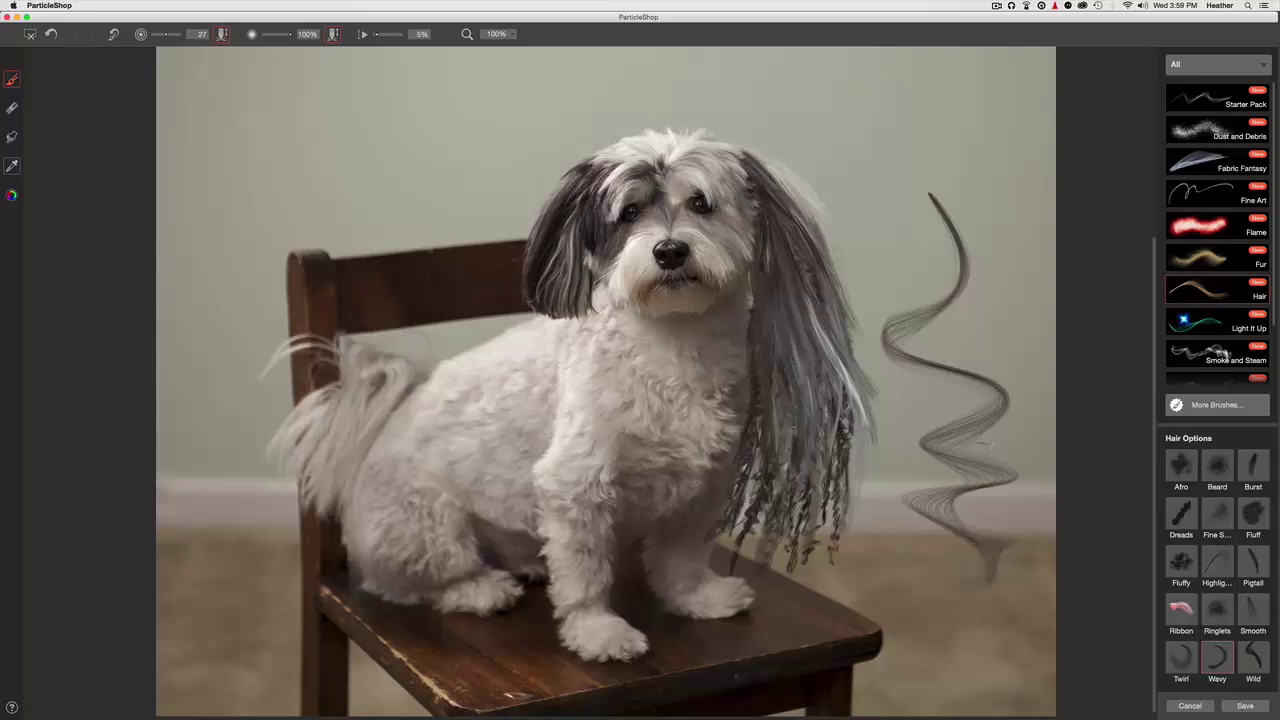
pyautogui.press('super+z')
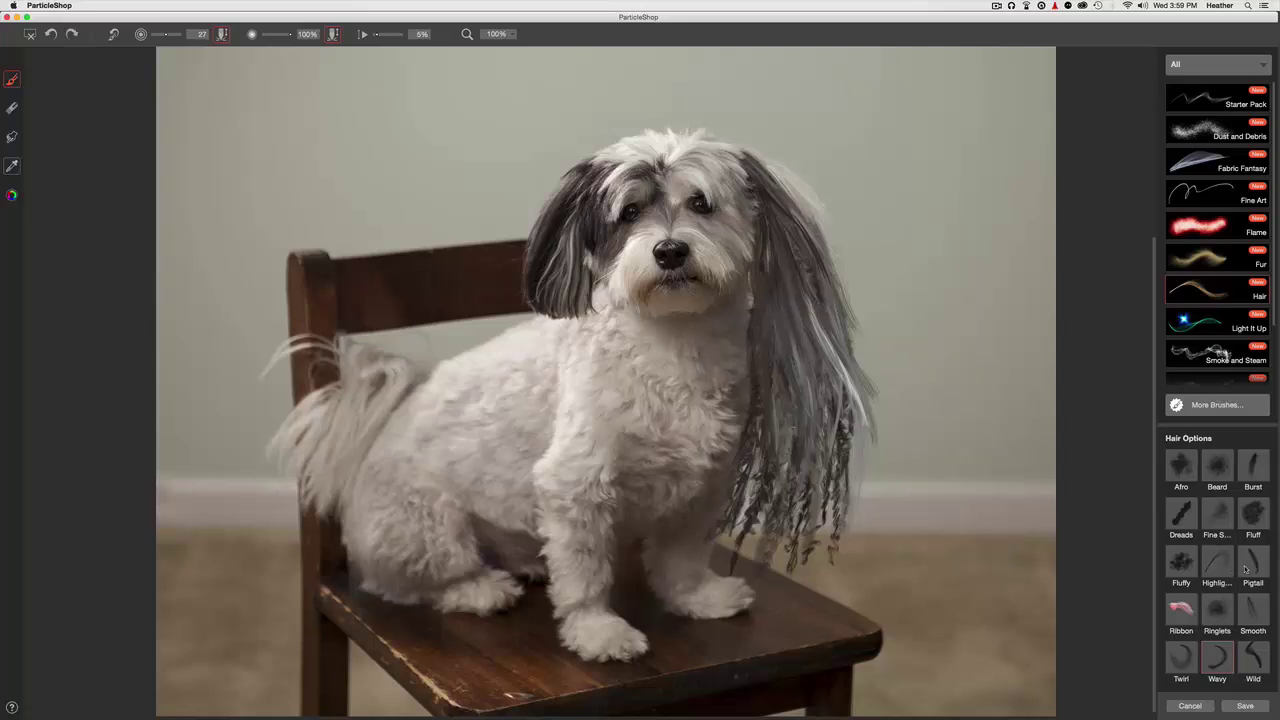
# Choose the Pigtail brush, sample a near-black tone from the dog's right ear, and paint short strands below its outer tip
pyautogui.click(1250, 563)
pyautogui.scroll(3, 516, 265)
pyautogui.moveTo(505, 255); pyautogui.dragTo(525, 289)
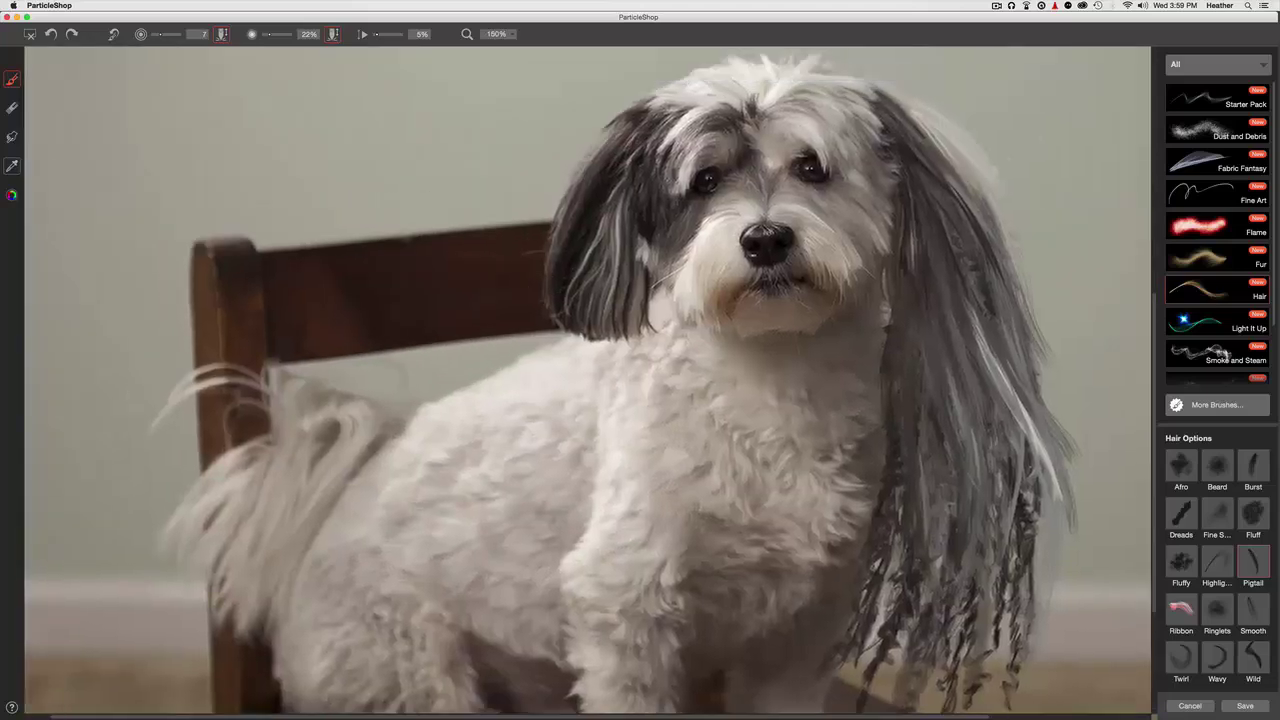
pyautogui.click(12, 165)
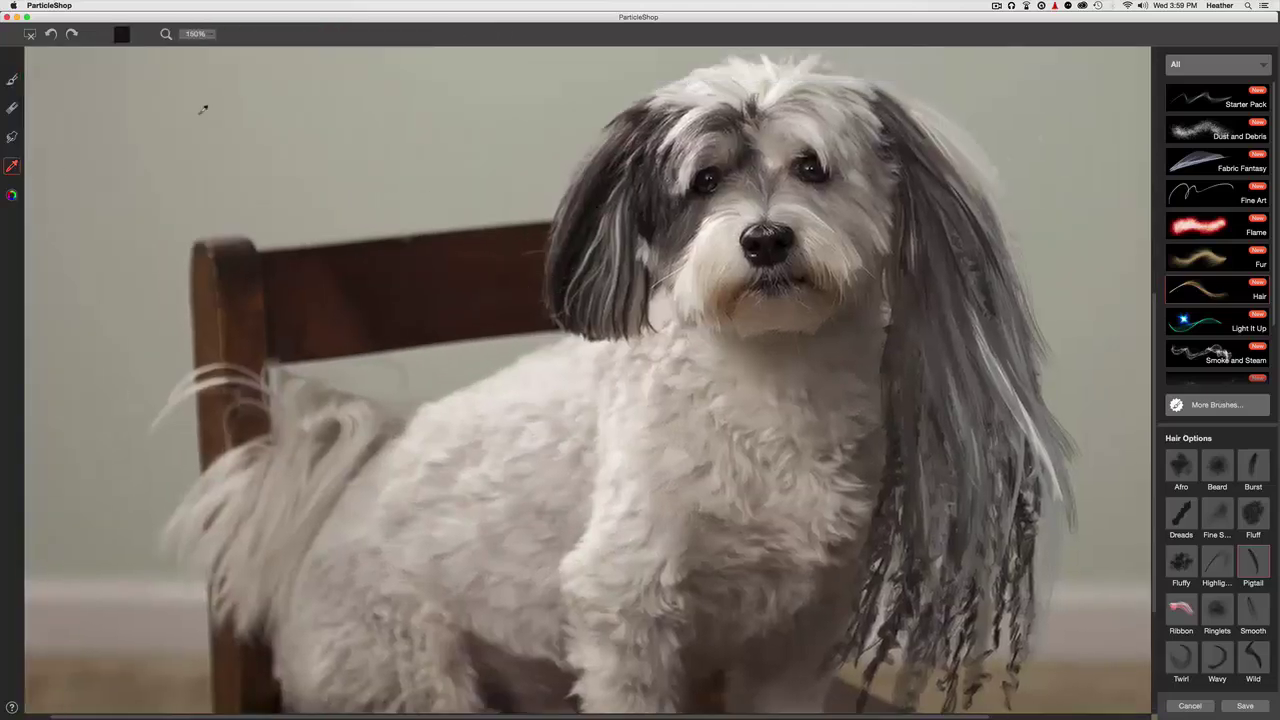
pyautogui.click(12, 80)
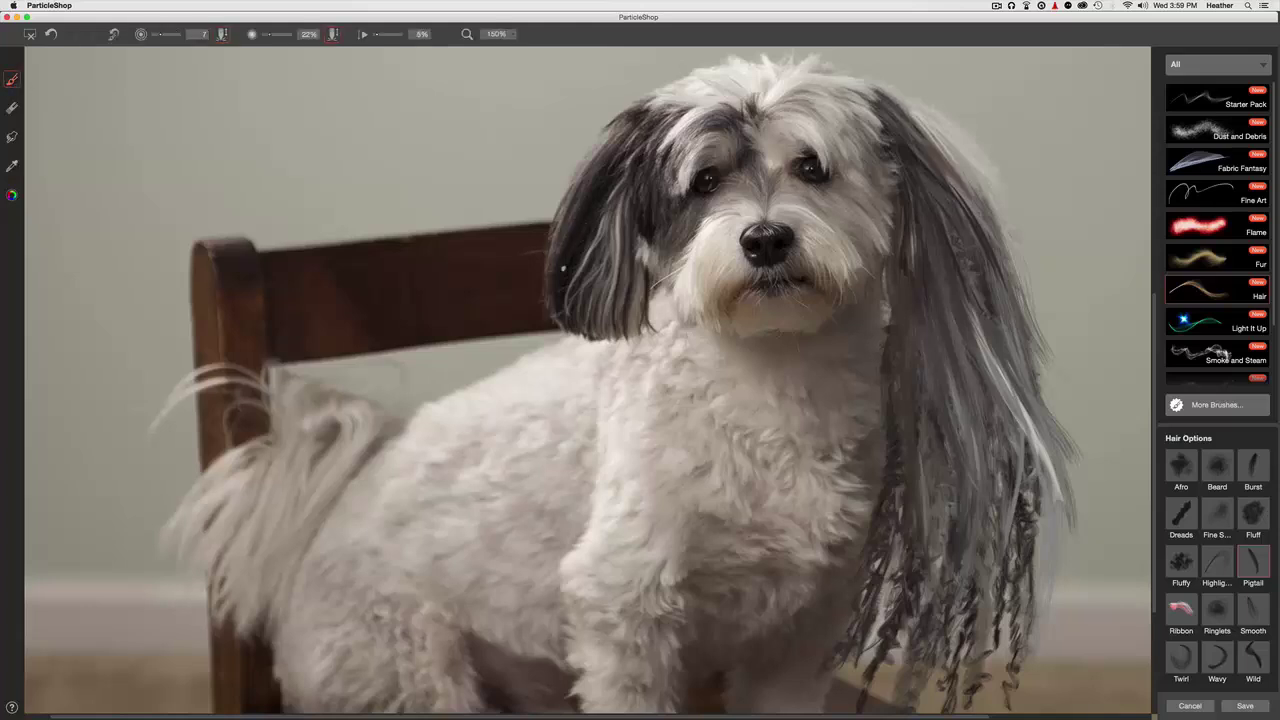
pyautogui.moveTo(554, 298)
pyautogui.mouseDown()
pyautogui.moveTo(543, 370)
pyautogui.moveTo(550, 426)
pyautogui.mouseUp()
pyautogui.moveTo(550, 330); pyautogui.dragTo(548, 426)
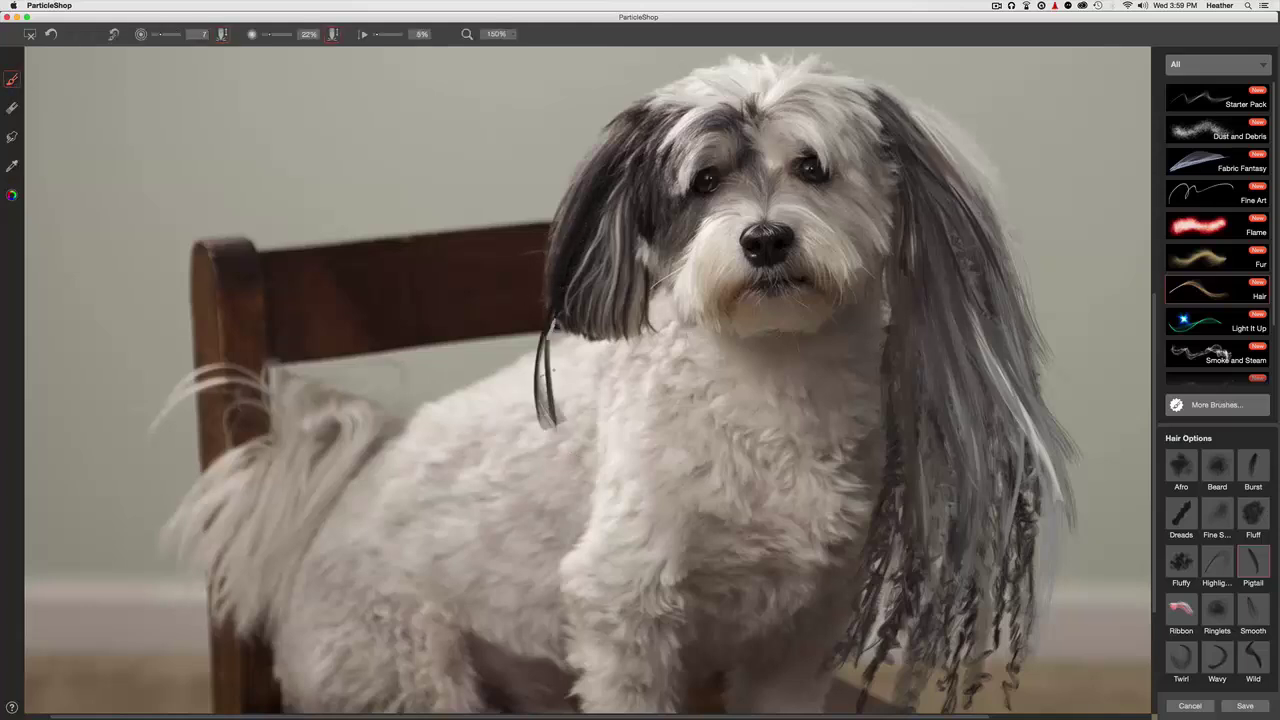
# Extend the outer edge of the right ear with long near-black Pigtail strands reaching down to the front leg
pyautogui.moveTo(554, 318); pyautogui.dragTo(578, 508)
pyautogui.moveTo(560, 288); pyautogui.dragTo(584, 530)
pyautogui.moveTo(548, 336)
pyautogui.mouseDown()
pyautogui.moveTo(556, 488)
pyautogui.moveTo(612, 630)
pyautogui.mouseUp()
pyautogui.moveTo(554, 326); pyautogui.dragTo(578, 540)
pyautogui.moveTo(546, 398)
pyautogui.mouseDown()
pyautogui.moveTo(596, 556)
pyautogui.moveTo(576, 616)
pyautogui.mouseUp()
pyautogui.moveTo(560, 344); pyautogui.dragTo(560, 654)
pyautogui.moveTo(561, 391); pyautogui.dragTo(556, 311)
# Paint long near-black Pigtail strands down from the inner edge and middle of the right ear
pyautogui.moveTo(639, 234)
pyautogui.mouseDown()
pyautogui.moveTo(644, 435)
pyautogui.moveTo(672, 420)
pyautogui.moveTo(631, 378)
pyautogui.moveTo(680, 500)
pyautogui.mouseUp()
pyautogui.moveTo(386, 210); pyautogui.dragTo(383, 495)
pyautogui.press('super+z')
pyautogui.moveTo(637, 240)
pyautogui.mouseDown()
pyautogui.moveTo(614, 304)
pyautogui.moveTo(608, 412)
pyautogui.moveTo(668, 530)
pyautogui.mouseUp()
pyautogui.moveTo(637, 264)
pyautogui.mouseDown()
pyautogui.moveTo(620, 480)
pyautogui.moveTo(664, 560)
pyautogui.mouseUp()
pyautogui.moveTo(578, 264)
pyautogui.mouseDown()
pyautogui.moveTo(595, 510)
pyautogui.moveTo(612, 536)
pyautogui.moveTo(587, 416)
pyautogui.moveTo(592, 472)
pyautogui.mouseUp()
pyautogui.moveTo(586, 268); pyautogui.dragTo(596, 504)
# Resample a dark tone from the right ear and fill the gap between its outer and middle strands with Pigtail strokes
pyautogui.click(12, 166)
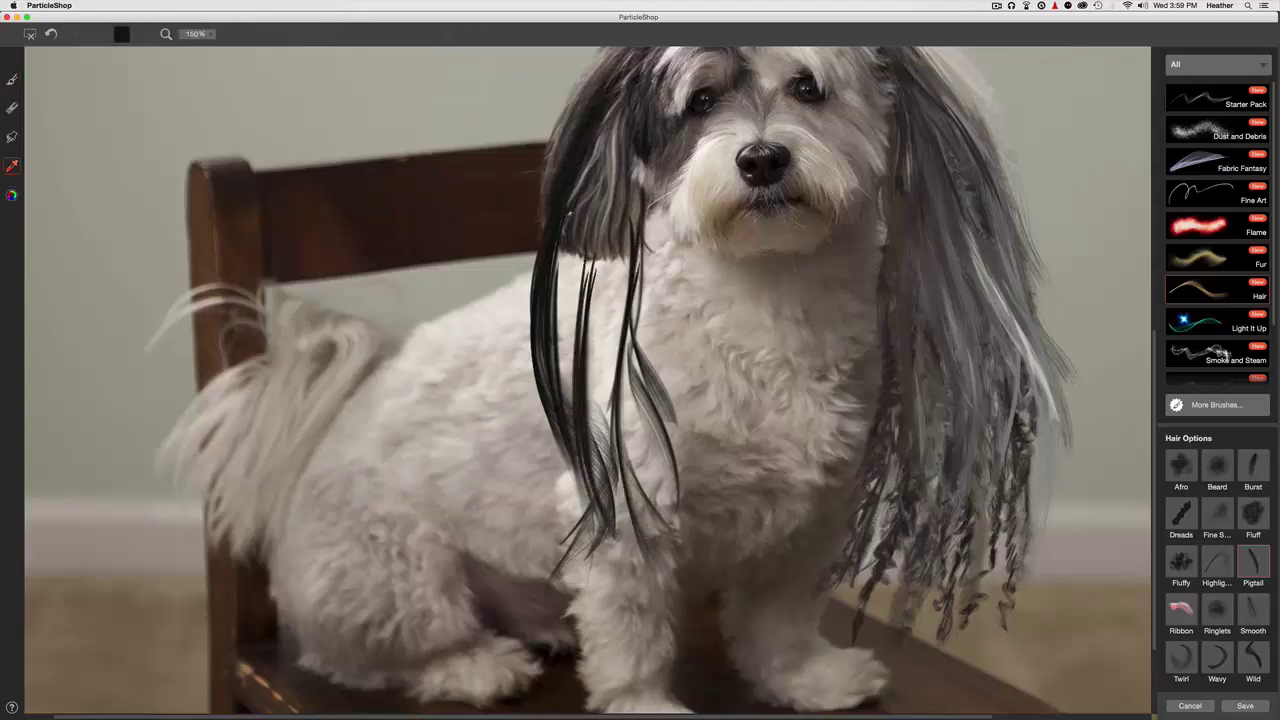
pyautogui.click(12, 79)
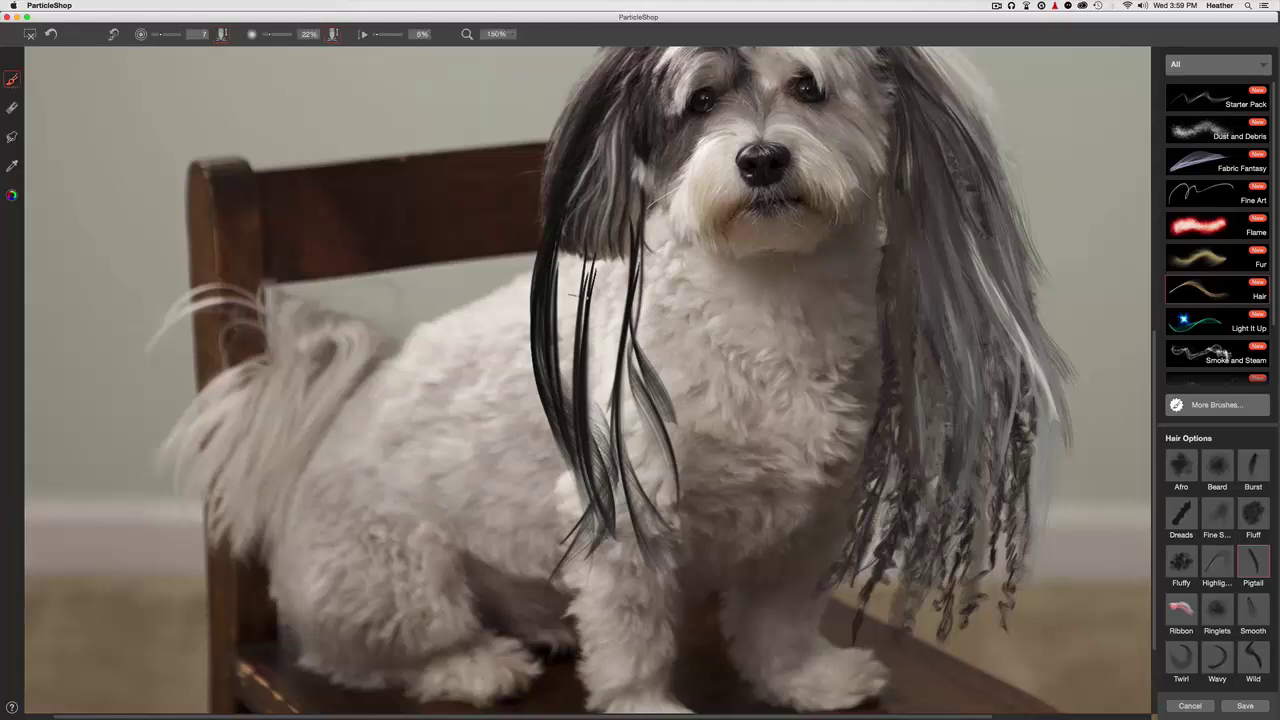
pyautogui.moveTo(572, 258)
pyautogui.mouseDown()
pyautogui.moveTo(557, 333)
pyautogui.moveTo(582, 350)
pyautogui.mouseUp()
pyautogui.moveTo(582, 258); pyautogui.dragTo(564, 402)
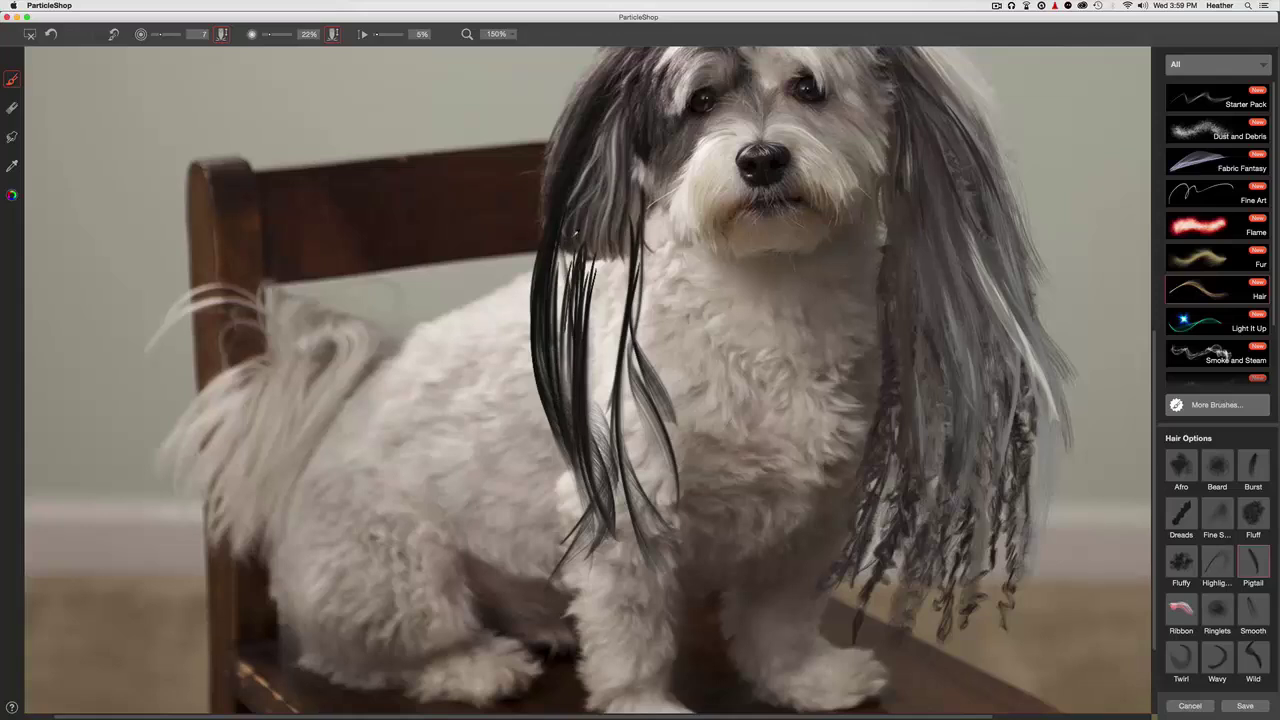
pyautogui.moveTo(562, 254)
pyautogui.mouseDown()
pyautogui.moveTo(566, 320)
pyautogui.moveTo(568, 282)
pyautogui.mouseUp()
pyautogui.moveTo(562, 240); pyautogui.dragTo(549, 368)
pyautogui.moveTo(562, 282); pyautogui.dragTo(558, 382)
pyautogui.moveTo(568, 256)
pyautogui.mouseDown()
pyautogui.moveTo(564, 398)
pyautogui.moveTo(602, 498)
pyautogui.mouseUp()
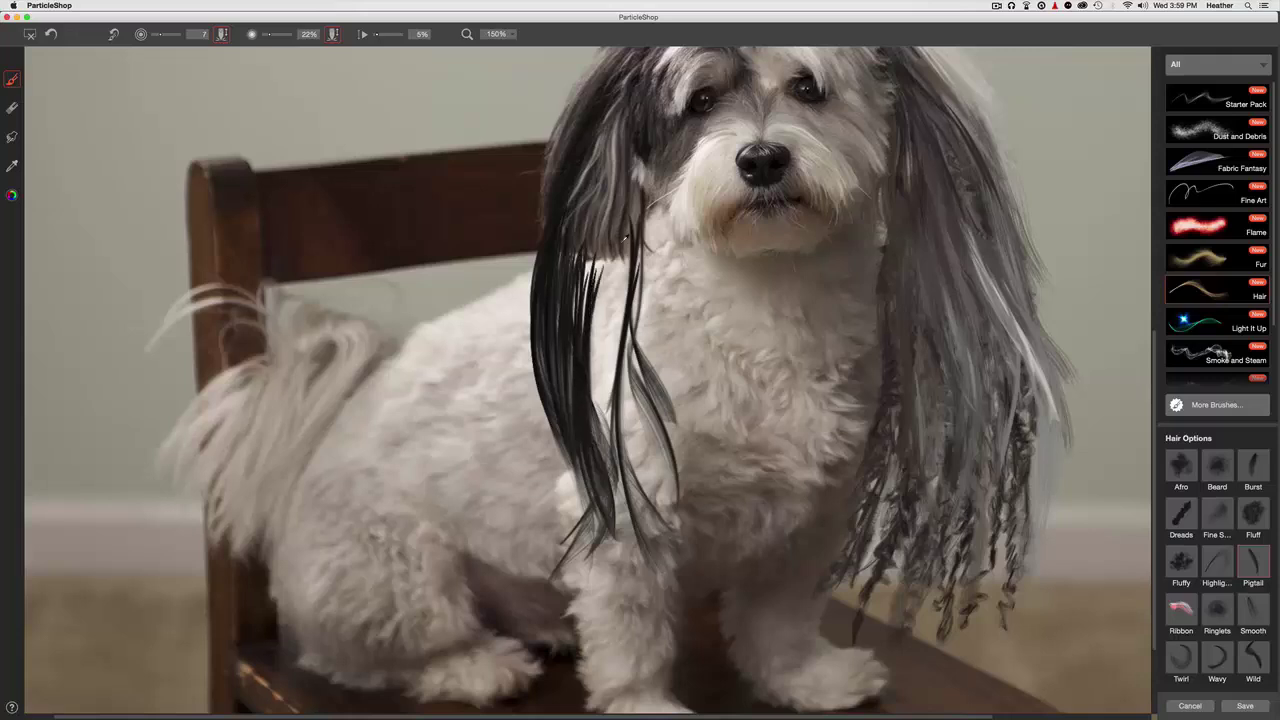
# Add dark Pigtail strands just inside the middle lock of the extended right ear
pyautogui.moveTo(606, 258); pyautogui.dragTo(586, 450)
pyautogui.moveTo(594, 302)
pyautogui.mouseDown()
pyautogui.moveTo(598, 438)
pyautogui.moveTo(582, 436)
pyautogui.mouseUp()
pyautogui.moveTo(596, 274); pyautogui.dragTo(584, 398)
pyautogui.moveTo(604, 252); pyautogui.dragTo(582, 340)
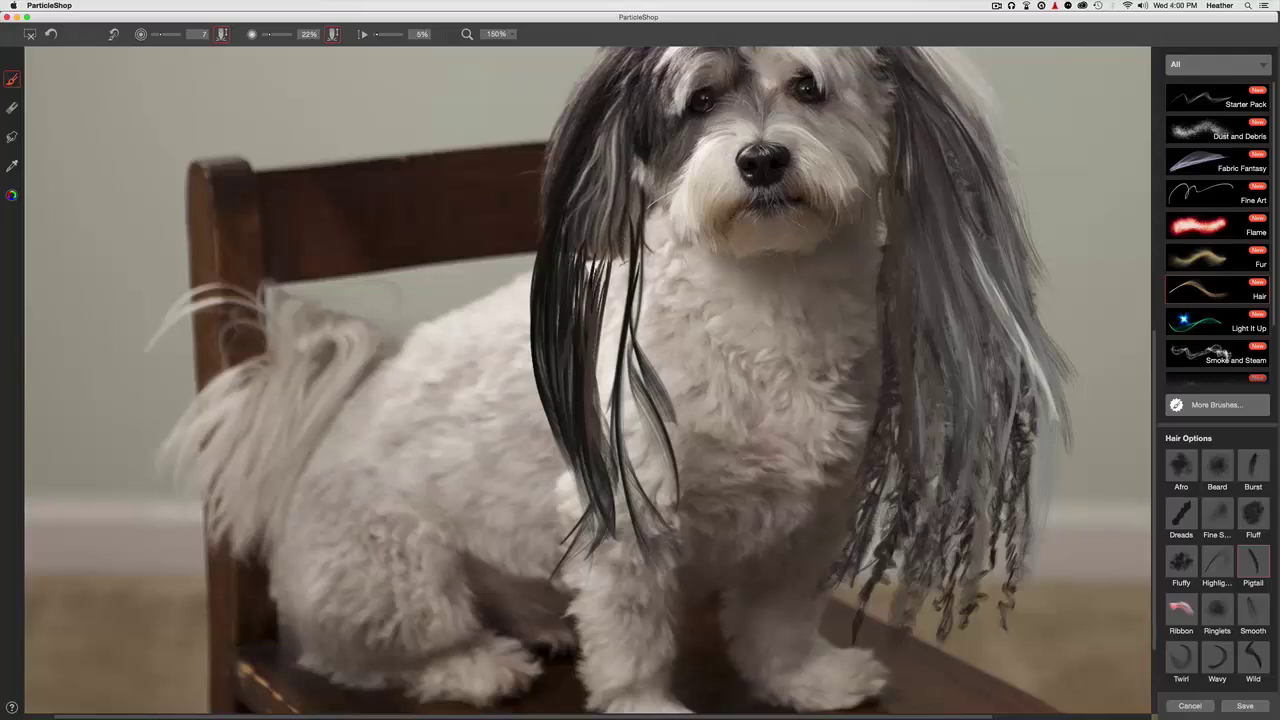
# Fill the gap between the middle and inner locks of the right ear with more dark Pigtail strands
pyautogui.moveTo(626, 240); pyautogui.dragTo(618, 380)
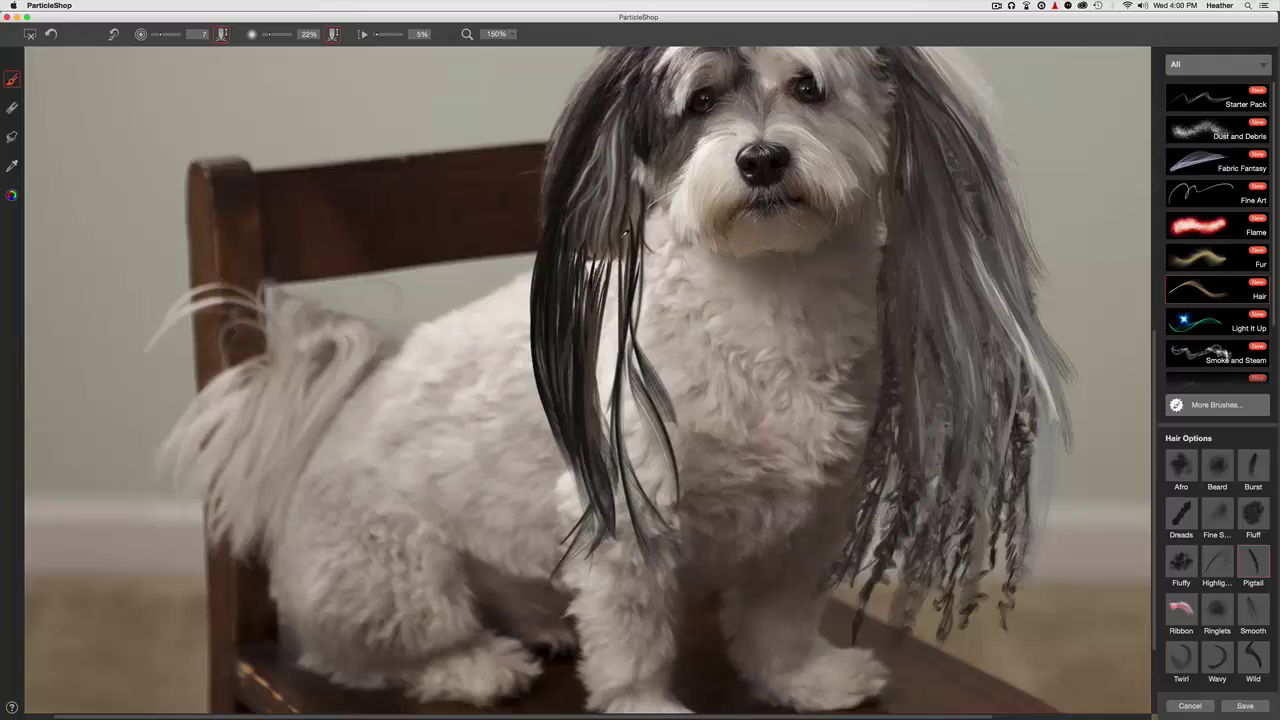
pyautogui.moveTo(624, 232); pyautogui.dragTo(608, 370)
pyautogui.moveTo(622, 270); pyautogui.dragTo(604, 426)
pyautogui.moveTo(622, 240); pyautogui.dragTo(614, 340)
pyautogui.moveTo(612, 296); pyautogui.dragTo(592, 492)
pyautogui.moveTo(604, 254)
pyautogui.mouseDown()
pyautogui.moveTo(602, 444)
pyautogui.moveTo(602, 410)
pyautogui.mouseUp()
pyautogui.moveTo(600, 226); pyautogui.dragTo(602, 398)
pyautogui.moveTo(604, 256); pyautogui.dragTo(596, 454)
# Choose the Smooth hair brush and paint dark fur over the outer and middle parts of the right ear
pyautogui.click(1251, 616)
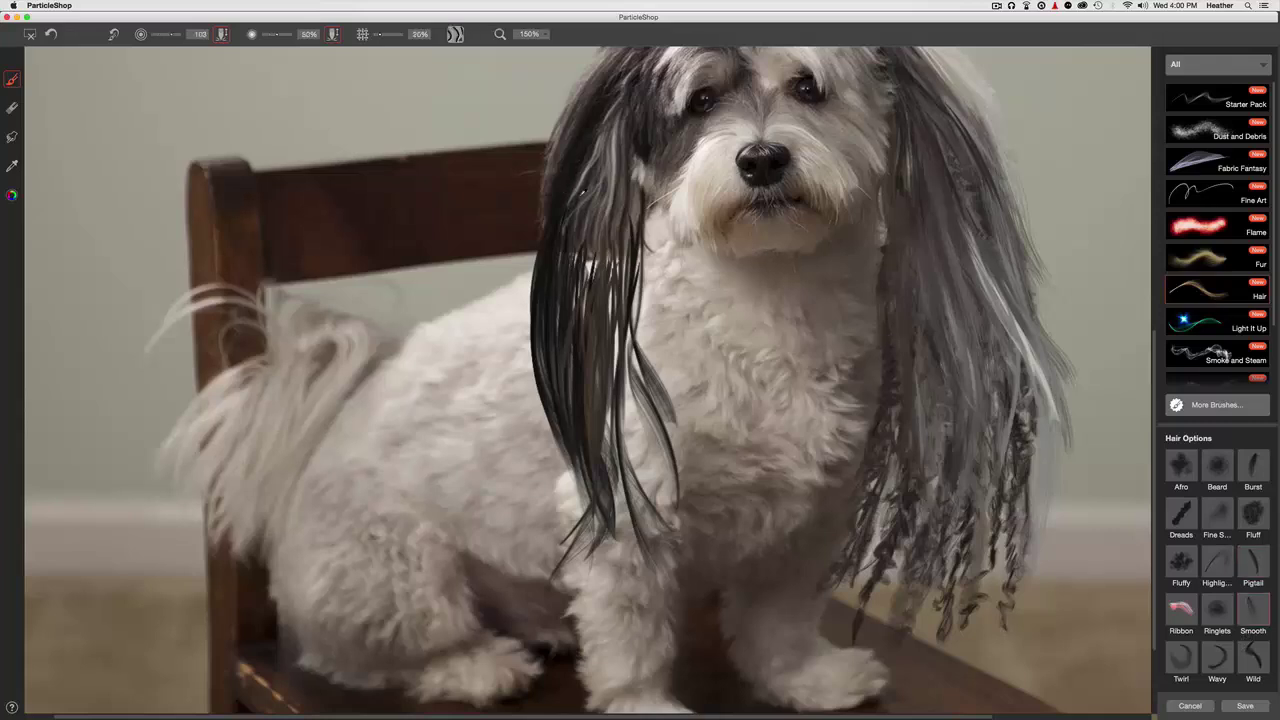
pyautogui.moveTo(573, 232); pyautogui.dragTo(549, 380)
pyautogui.moveTo(576, 262); pyautogui.dragTo(560, 410)
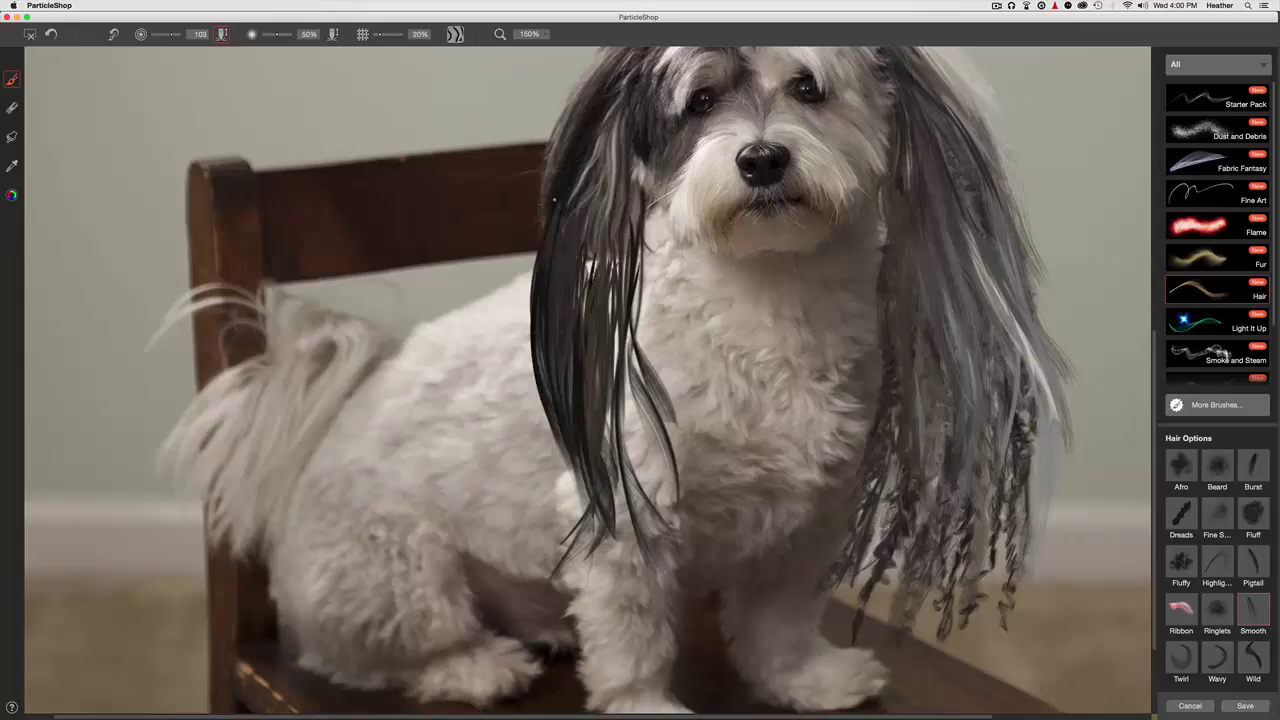
pyautogui.moveTo(549, 200)
pyautogui.mouseDown()
pyautogui.moveTo(541, 410)
pyautogui.moveTo(524, 408)
pyautogui.moveTo(543, 300)
pyautogui.moveTo(566, 417)
pyautogui.mouseUp()
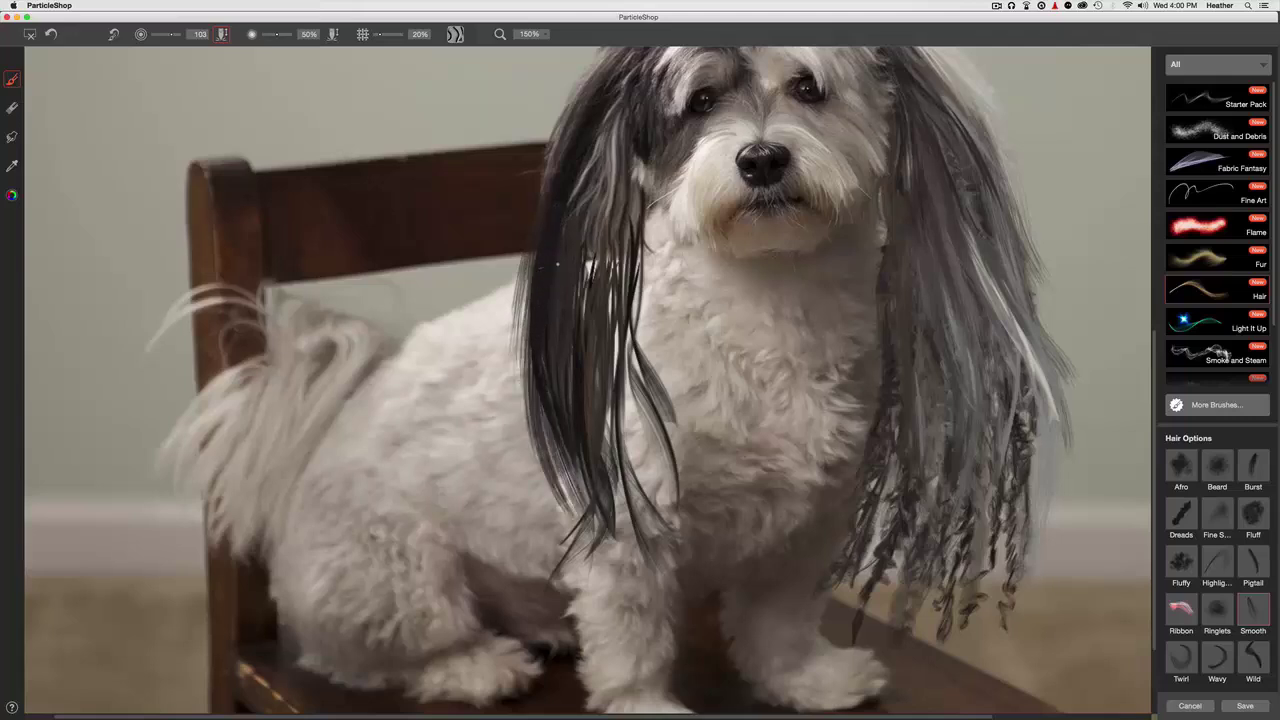
pyautogui.moveTo(590, 228)
pyautogui.mouseDown()
pyautogui.moveTo(590, 330)
pyautogui.moveTo(598, 240)
pyautogui.moveTo(616, 208)
pyautogui.moveTo(617, 296)
pyautogui.mouseUp()
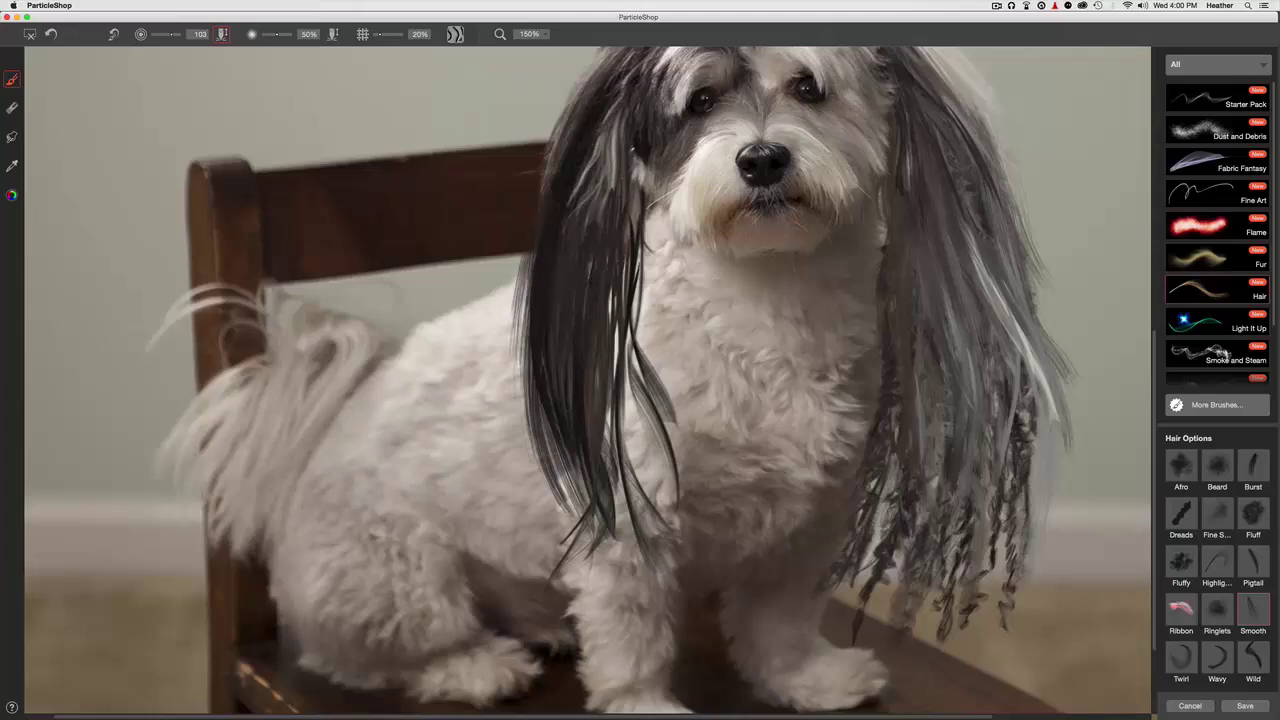
# Paint dark Smooth strokes down the inner side and lower tips of the extended right ear
pyautogui.moveTo(631, 151)
pyautogui.mouseDown()
pyautogui.moveTo(618, 305)
pyautogui.moveTo(632, 122)
pyautogui.moveTo(638, 180)
pyautogui.moveTo(596, 320)
pyautogui.moveTo(640, 150)
pyautogui.moveTo(635, 238)
pyautogui.mouseUp()
pyautogui.moveTo(646, 133)
pyautogui.mouseDown()
pyautogui.moveTo(616, 378)
pyautogui.moveTo(642, 497)
pyautogui.mouseUp()
pyautogui.moveTo(632, 315); pyautogui.dragTo(655, 500)
pyautogui.moveTo(629, 356); pyautogui.dragTo(662, 528)
pyautogui.moveTo(620, 420); pyautogui.dragTo(652, 568)
pyautogui.moveTo(595, 390); pyautogui.dragTo(628, 575)
pyautogui.moveTo(600, 435)
pyautogui.mouseDown()
pyautogui.moveTo(608, 565)
pyautogui.moveTo(628, 560)
pyautogui.mouseUp()
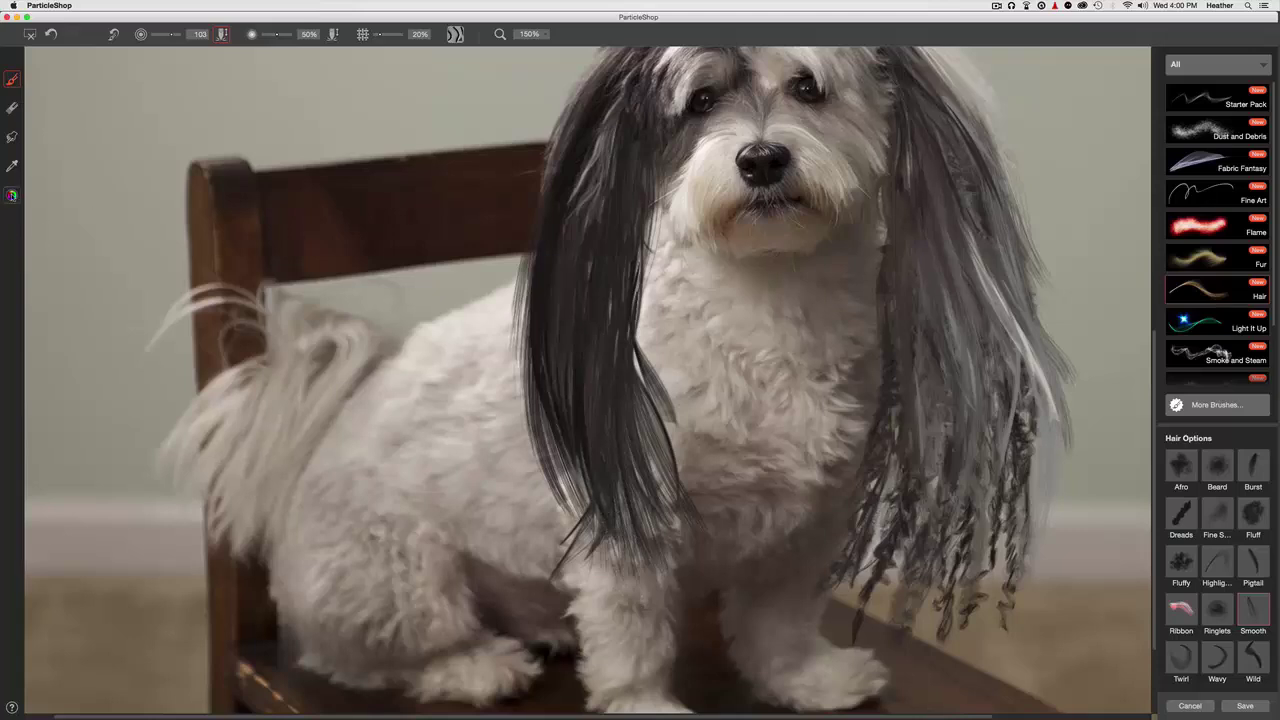
# Darken the brush colour to near black and paint Smooth shadow strands down the inner middle of the right ear
pyautogui.click(12, 195)
pyautogui.moveTo(829, 189); pyautogui.dragTo(785, 204)
pyautogui.click(609, 291)
pyautogui.moveTo(617, 250); pyautogui.dragTo(608, 328)
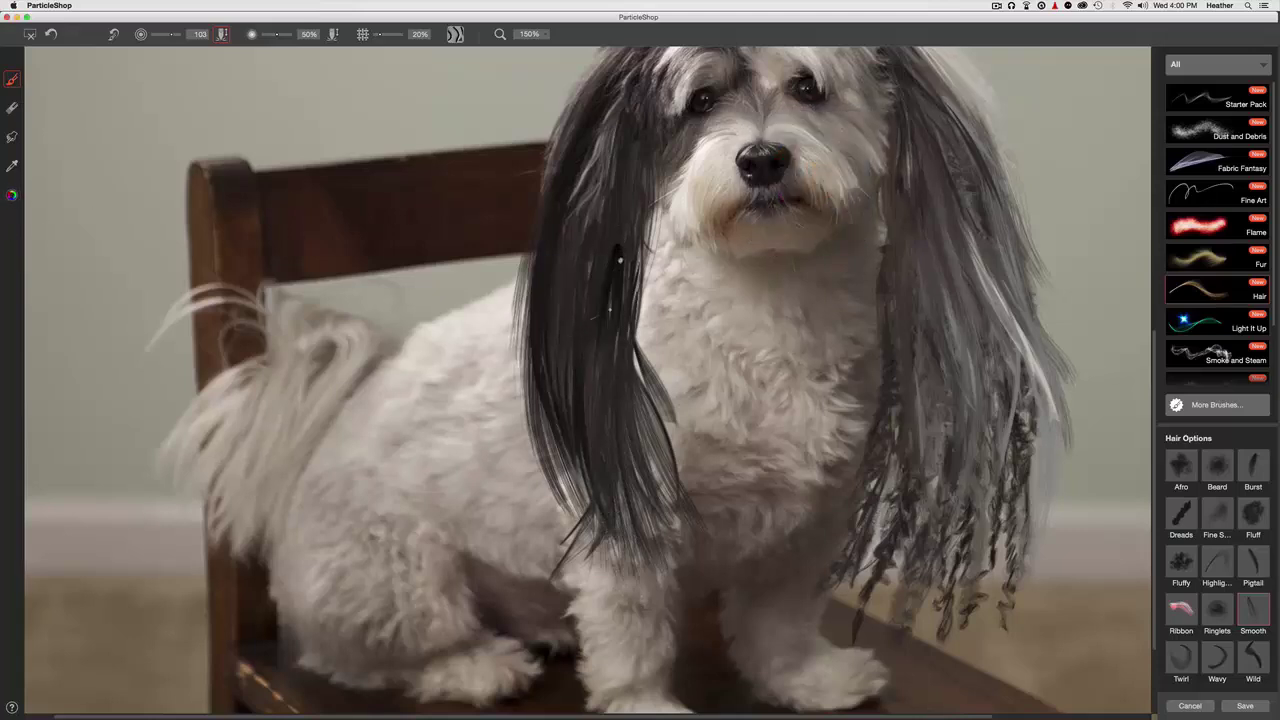
pyautogui.moveTo(617, 273); pyautogui.dragTo(594, 468)
pyautogui.moveTo(617, 317)
pyautogui.mouseDown()
pyautogui.moveTo(614, 500)
pyautogui.moveTo(630, 257)
pyautogui.moveTo(630, 425)
pyautogui.moveTo(668, 522)
pyautogui.moveTo(611, 317)
pyautogui.moveTo(646, 362)
pyautogui.mouseUp()
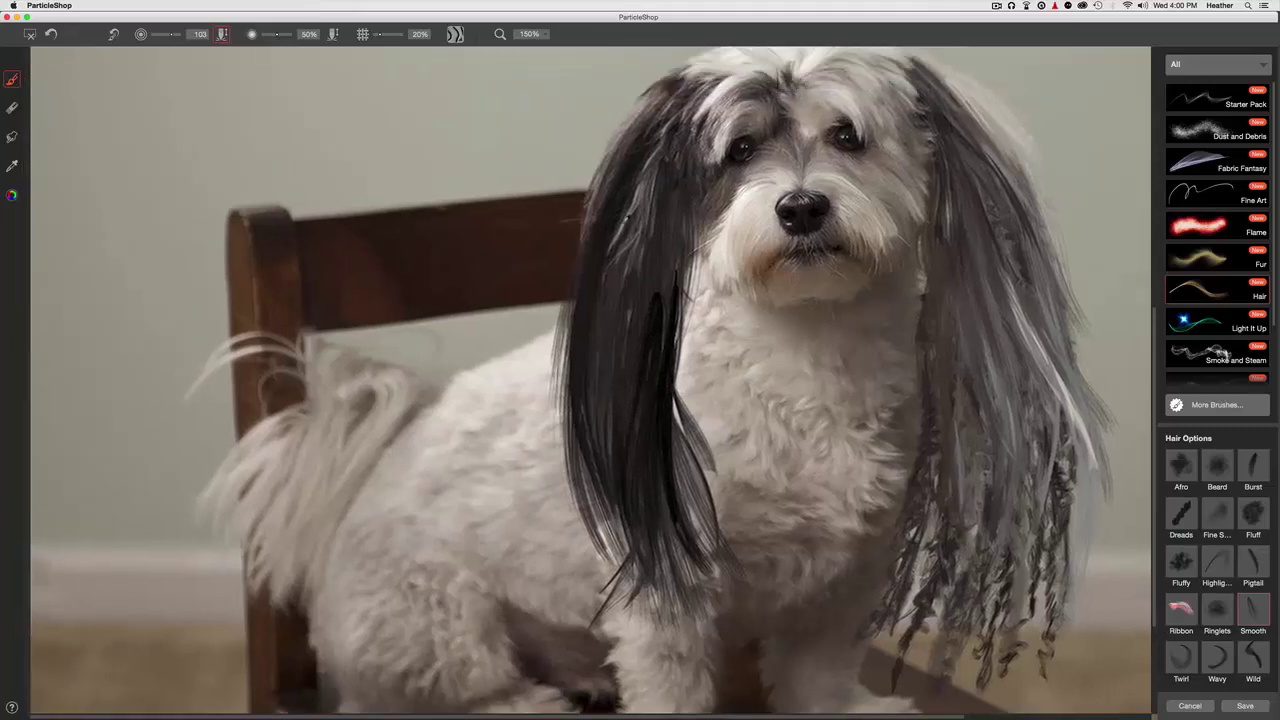
# Paint dark grey Smooth strokes down the outer and middle parts of the right ear to soften the black fur
pyautogui.moveTo(619, 241)
pyautogui.mouseDown()
pyautogui.moveTo(585, 356)
pyautogui.moveTo(590, 392)
pyautogui.mouseUp()
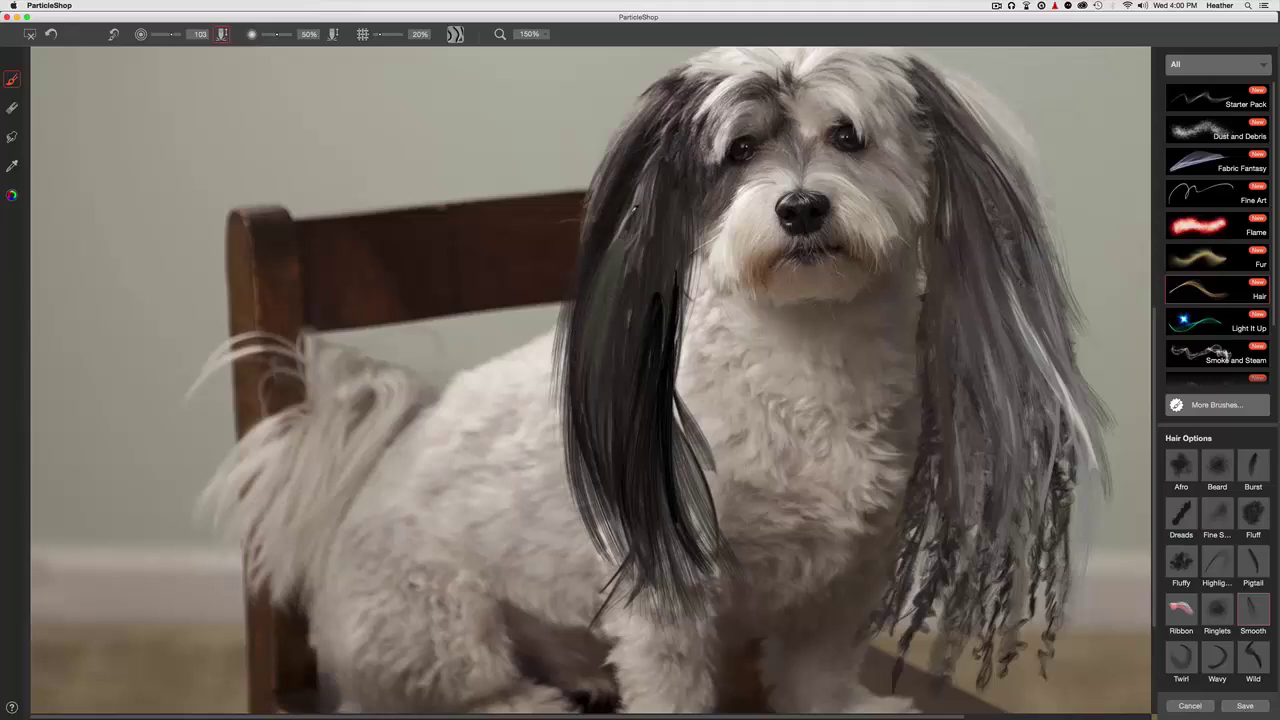
pyautogui.moveTo(630, 220)
pyautogui.mouseDown()
pyautogui.moveTo(570, 380)
pyautogui.moveTo(609, 392)
pyautogui.mouseUp()
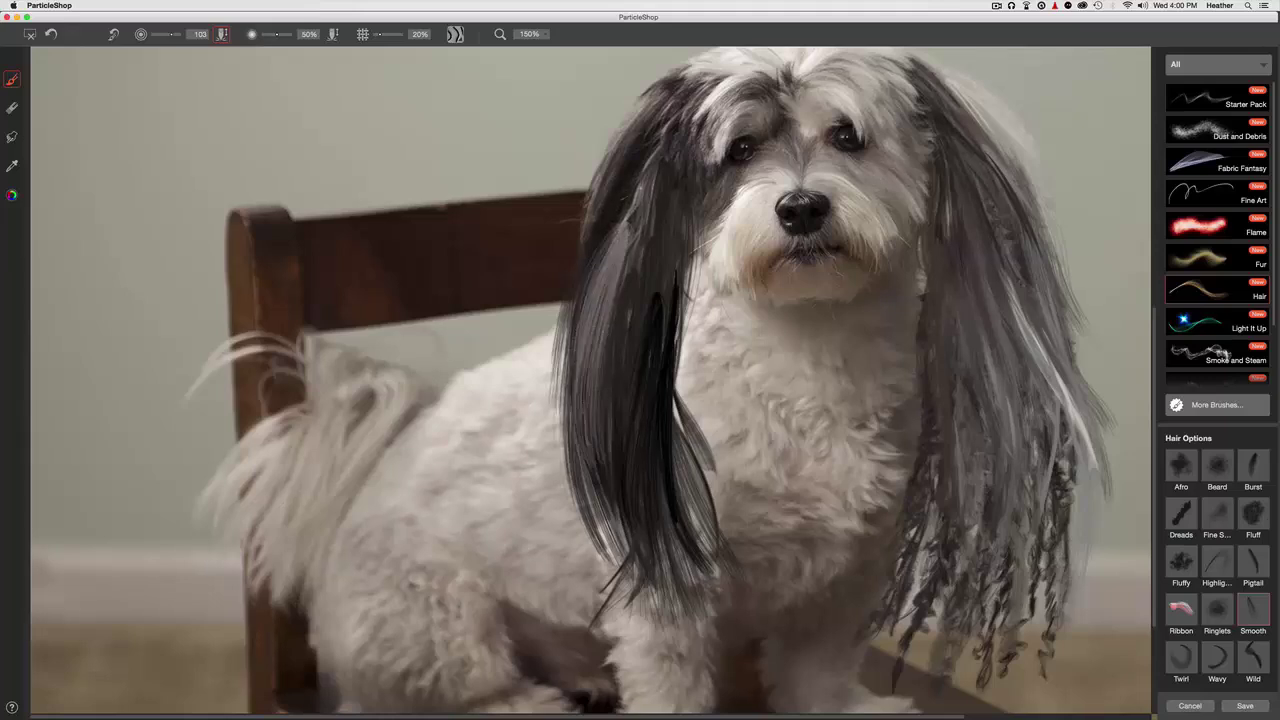
pyautogui.moveTo(640, 190)
pyautogui.mouseDown()
pyautogui.moveTo(580, 352)
pyautogui.moveTo(642, 258)
pyautogui.moveTo(624, 440)
pyautogui.mouseUp()
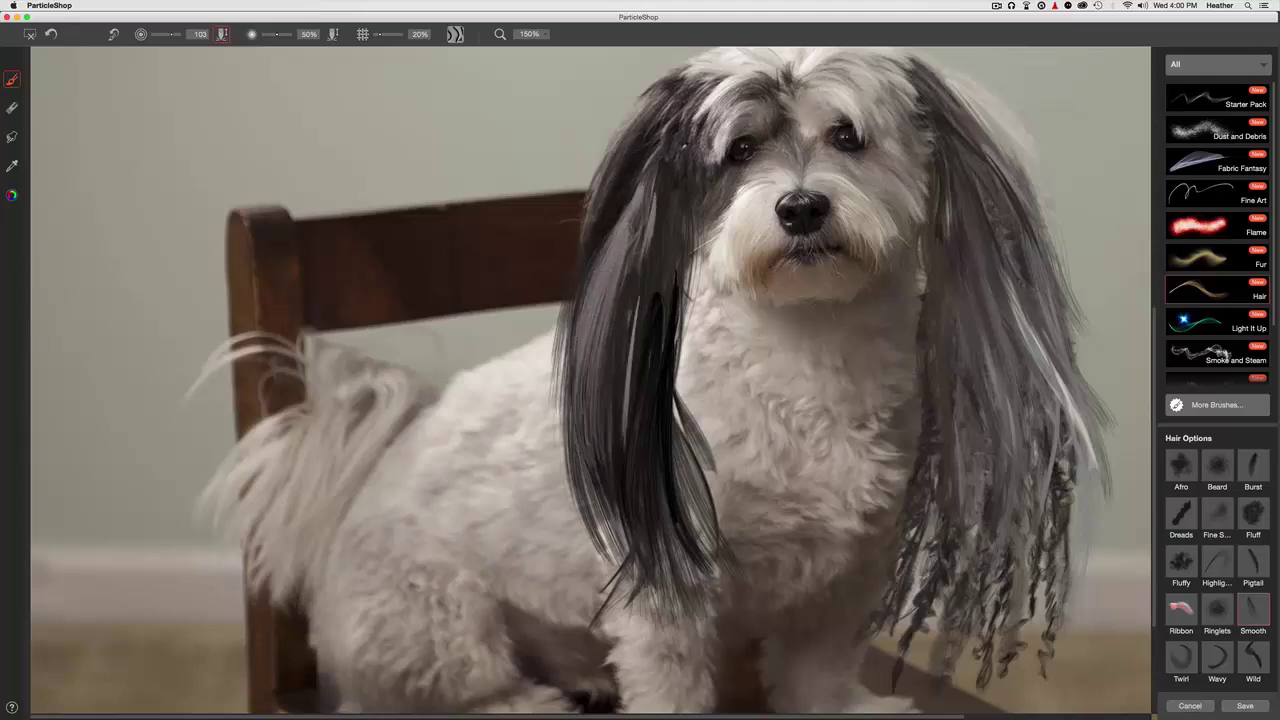
pyautogui.moveTo(652, 283)
pyautogui.mouseDown()
pyautogui.moveTo(631, 328)
pyautogui.moveTo(624, 412)
pyautogui.mouseUp()
pyautogui.moveTo(666, 264); pyautogui.dragTo(628, 430)
pyautogui.moveTo(654, 243); pyautogui.dragTo(623, 463)
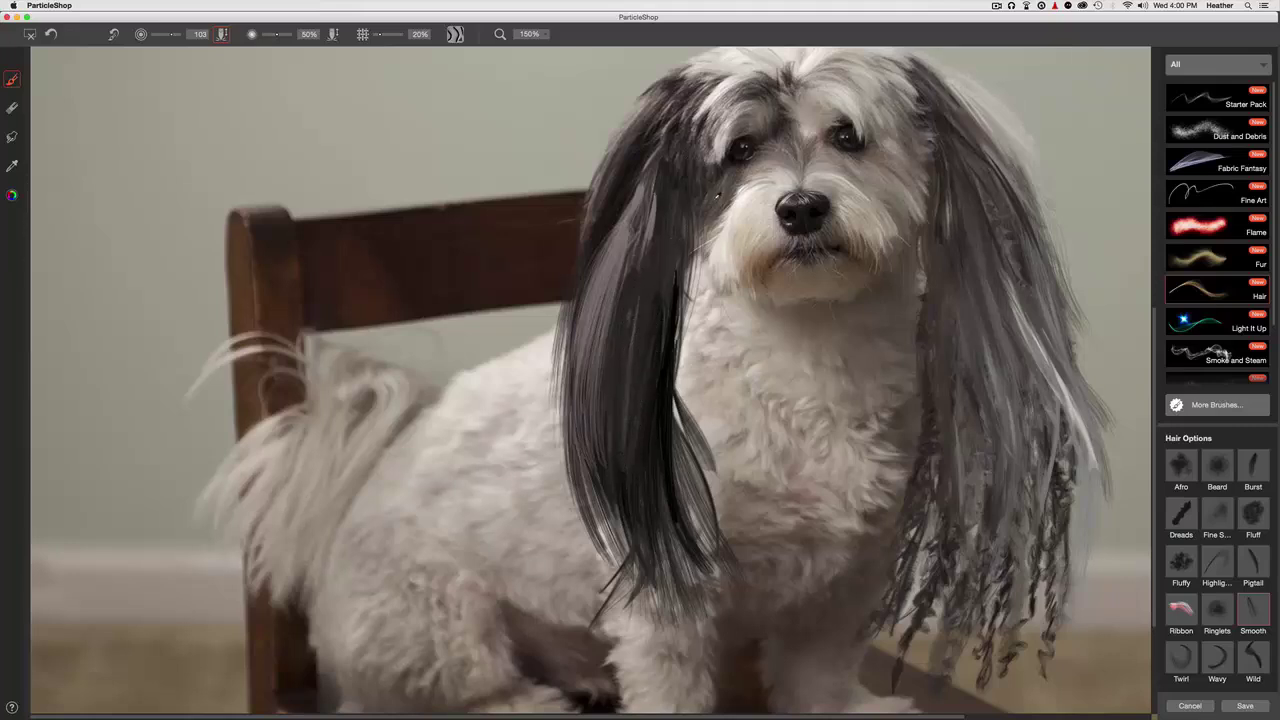
# Extend the dark grey Smooth strokes down the inner side and lower tips of the right ear
pyautogui.moveTo(660, 272); pyautogui.dragTo(622, 500)
pyautogui.moveTo(676, 232); pyautogui.dragTo(645, 545)
pyautogui.moveTo(676, 345); pyautogui.dragTo(720, 609)
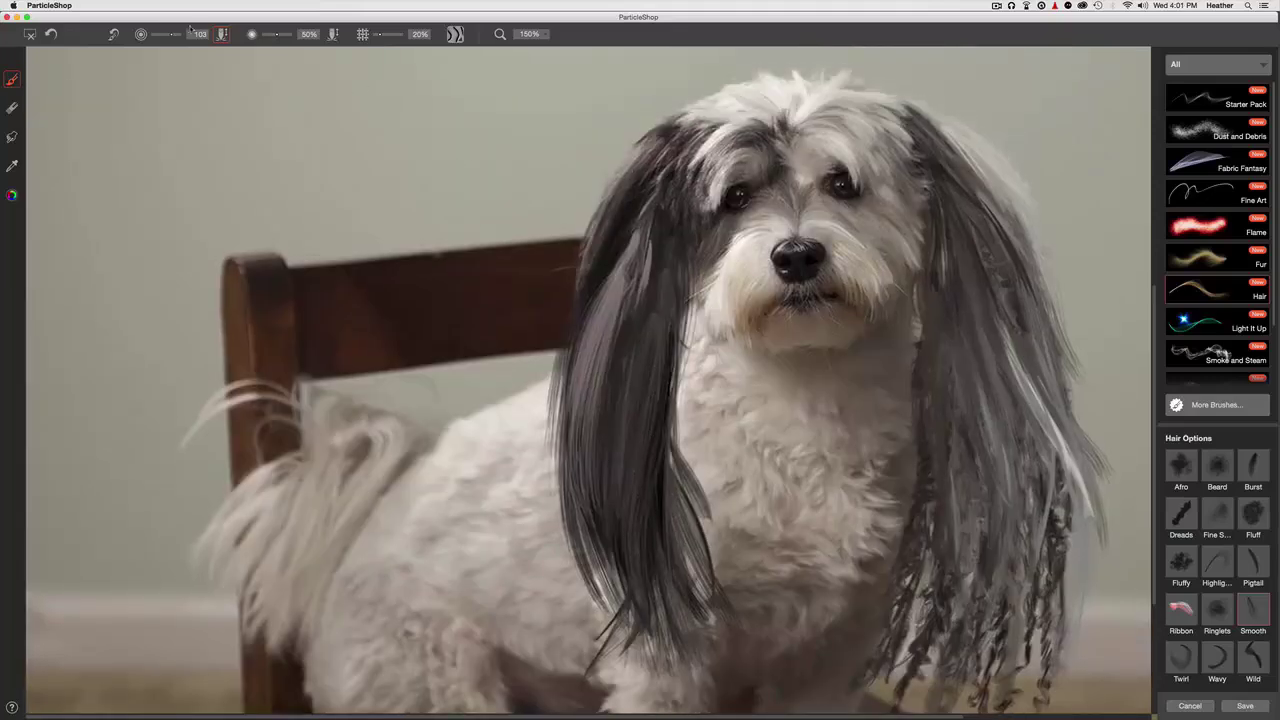
# Reduce the Smooth brush to size 12 and 22% opacity and paint thin light strands down the outer right ear
pyautogui.moveTo(632, 236); pyautogui.dragTo(585, 350)
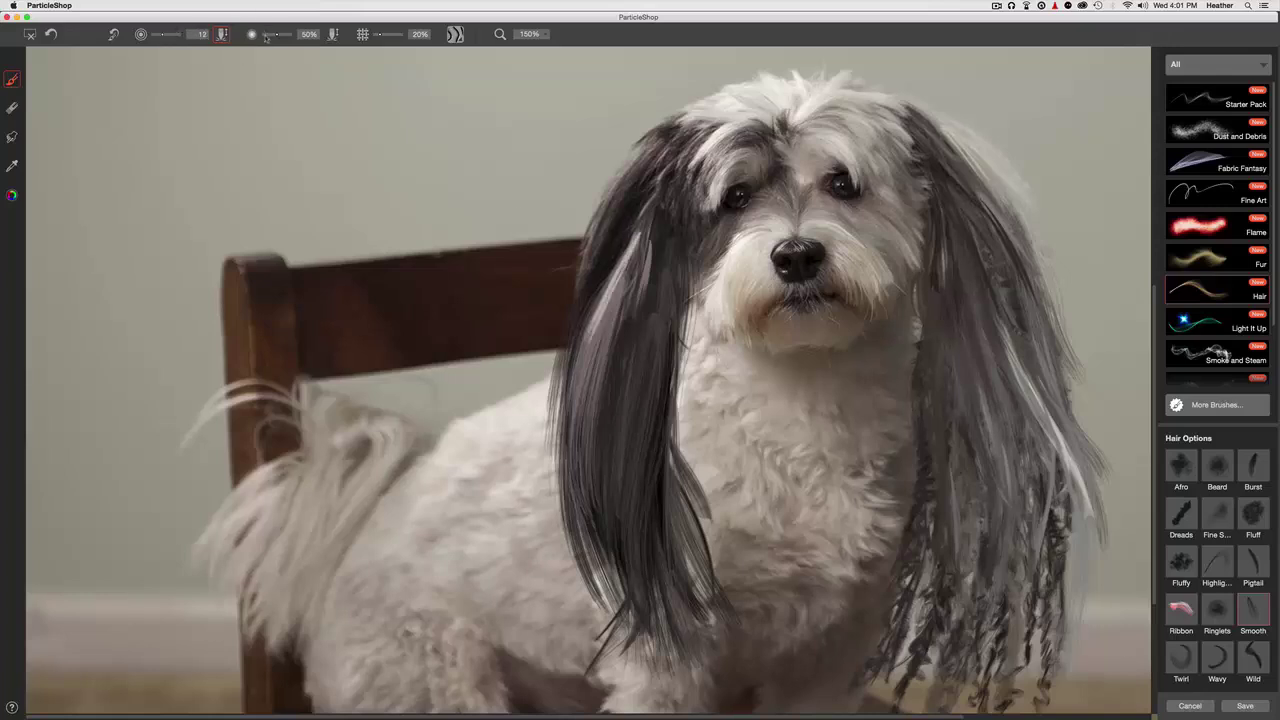
pyautogui.moveTo(632, 256); pyautogui.dragTo(578, 442)
pyautogui.moveTo(590, 318); pyautogui.dragTo(562, 482)
pyautogui.moveTo(604, 288); pyautogui.dragTo(564, 495)
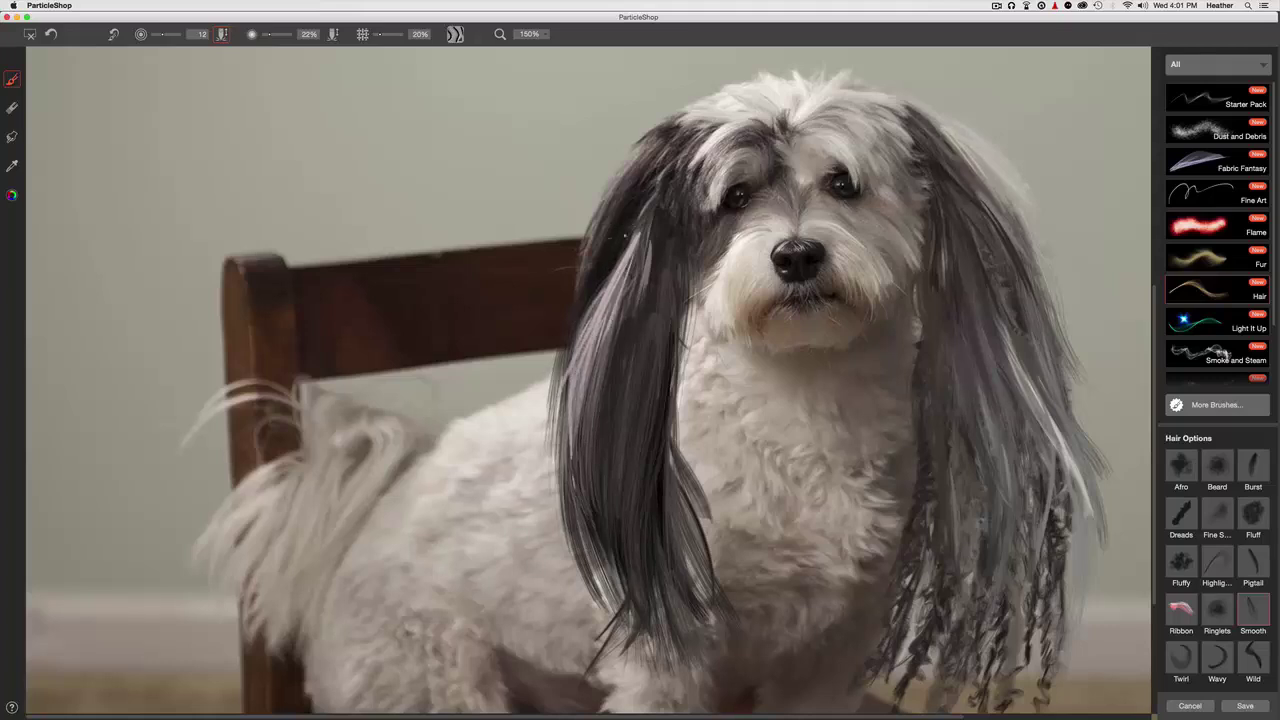
pyautogui.press('super+z')
# Set the Smooth brush's grain to 0% and paint fine light strands along the upper outer edge of the right ear
pyautogui.moveTo(380, 37); pyautogui.dragTo(382, 36)
pyautogui.moveTo(626, 177); pyautogui.dragTo(580, 297)
pyautogui.moveTo(628, 200); pyautogui.dragTo(563, 382)
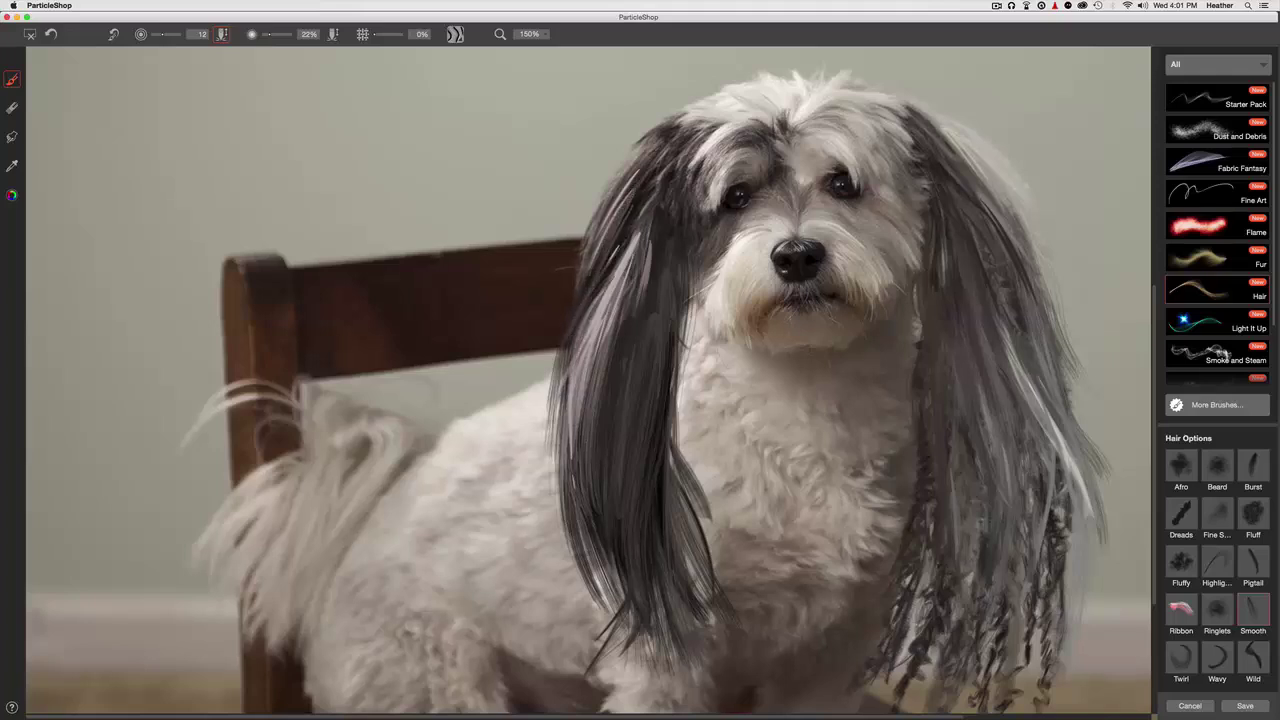
# Choose the Twirl hair brush and blend the light strands into the dark fur across the upper right ear
pyautogui.click(1180, 657)
pyautogui.moveTo(634, 232); pyautogui.dragTo(582, 328)
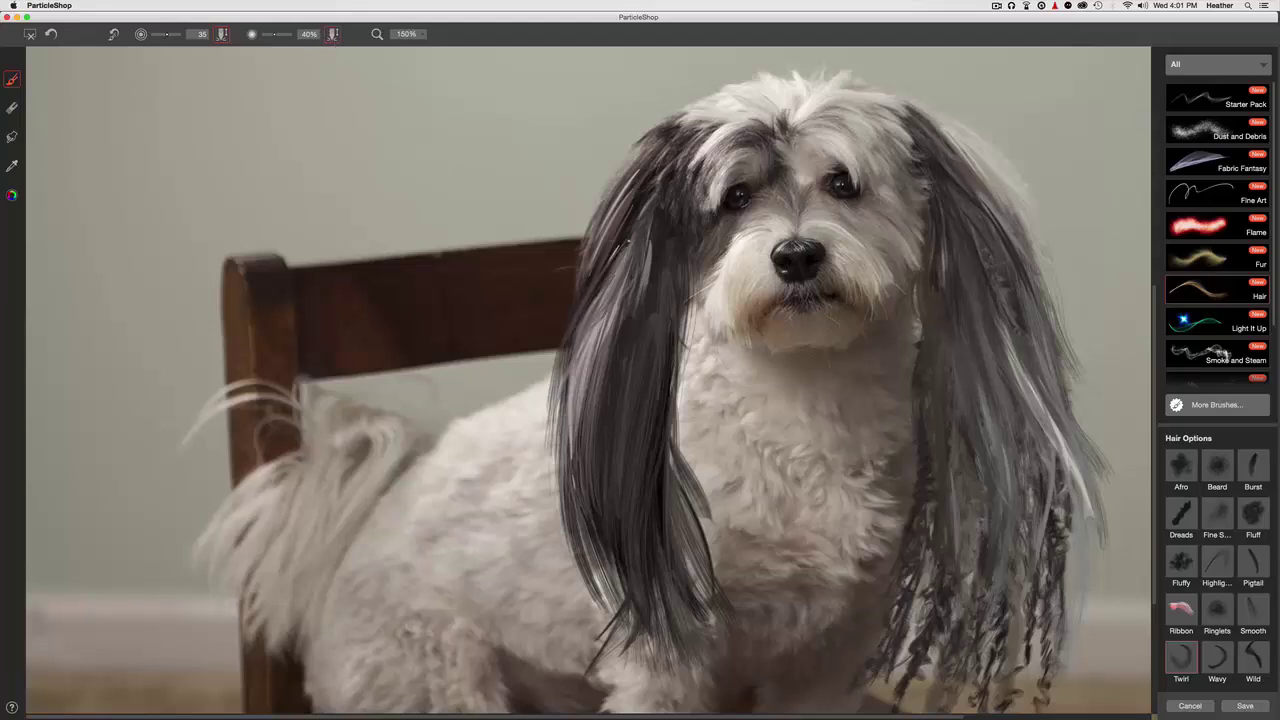
pyautogui.press('super+plus')
pyautogui.press('super+plus')
pyautogui.press('super+plus')
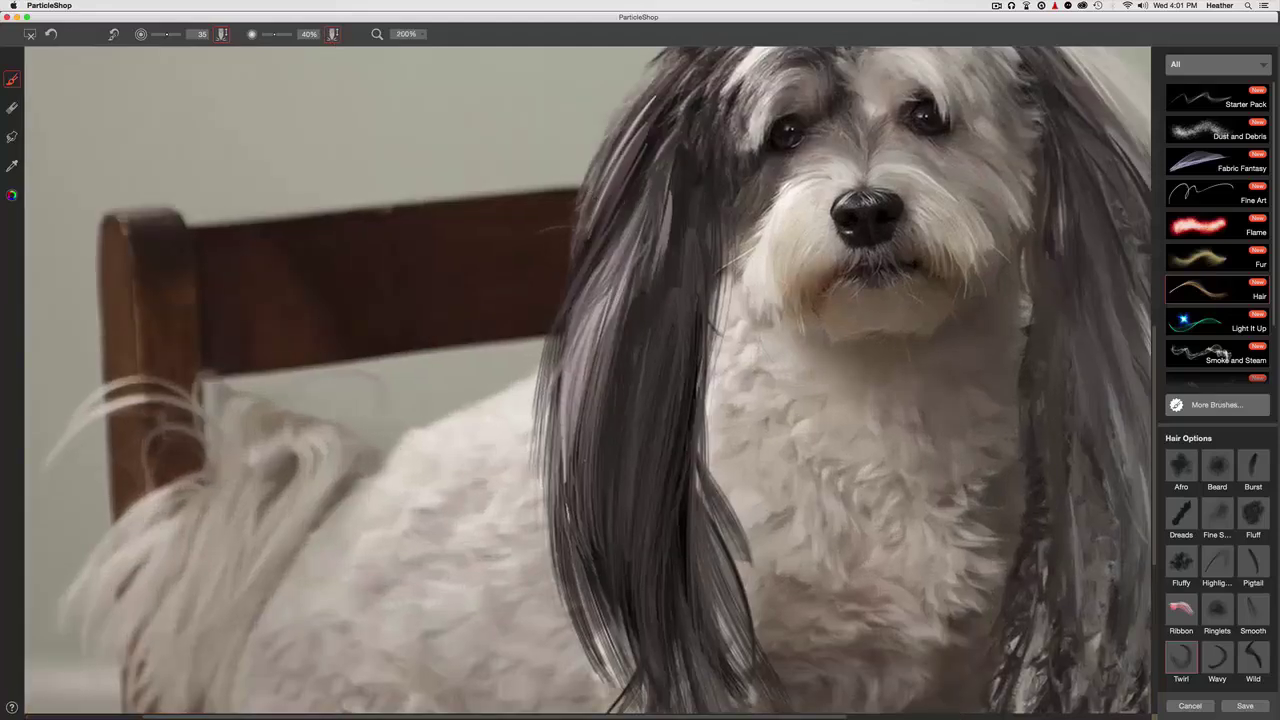
pyautogui.moveTo(680, 170); pyautogui.dragTo(554, 403)
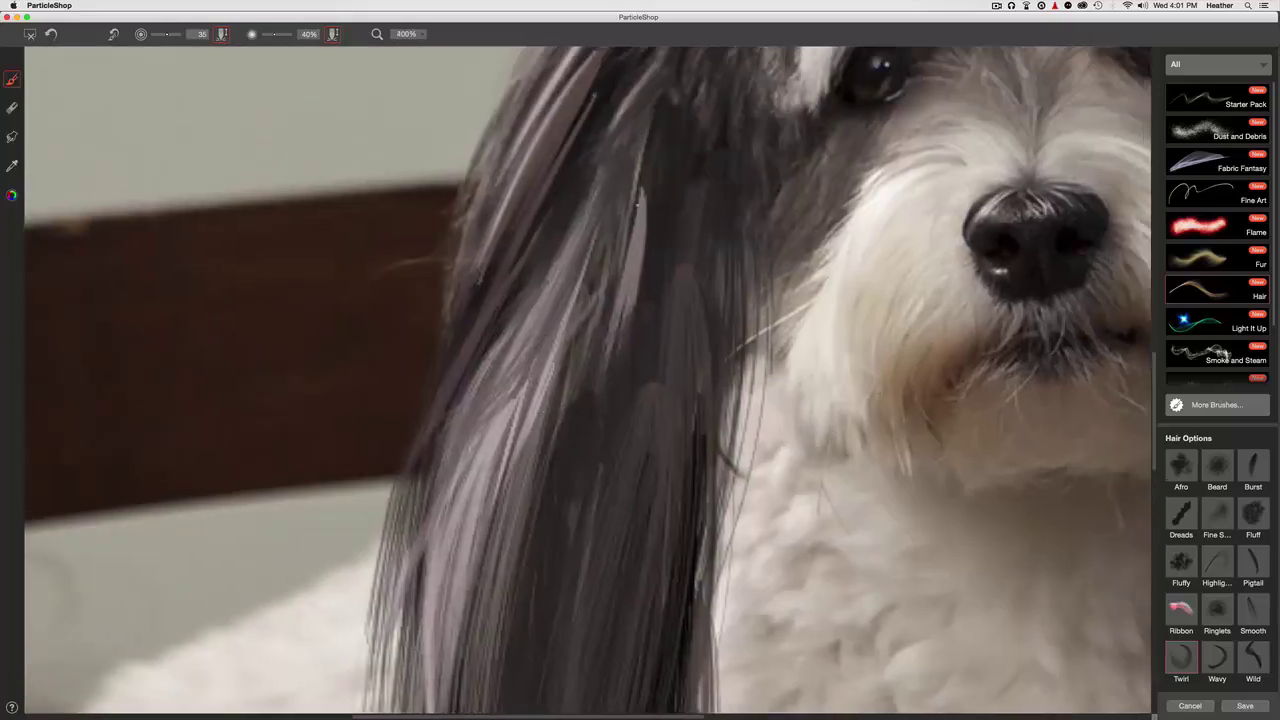
pyautogui.scroll(-3, 622, 186)
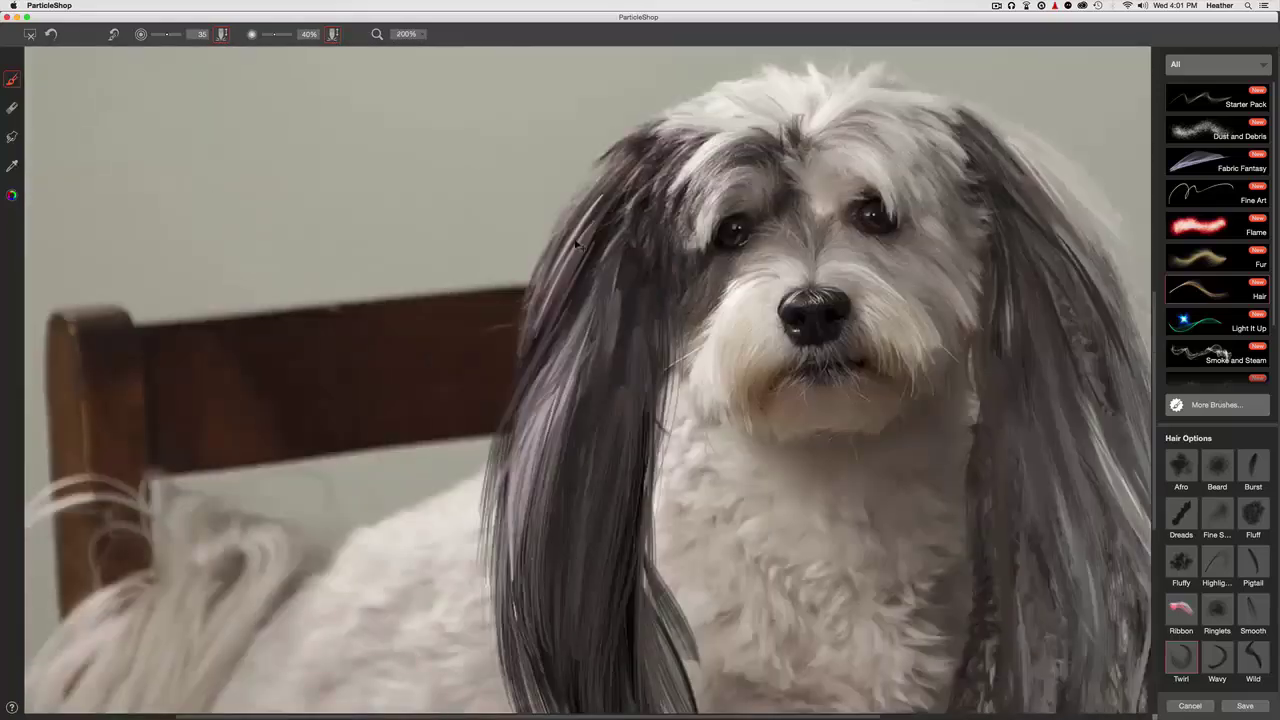
pyautogui.moveTo(604, 262)
pyautogui.mouseDown()
pyautogui.moveTo(582, 318)
pyautogui.moveTo(584, 288)
pyautogui.mouseUp()
pyautogui.moveTo(574, 334)
pyautogui.mouseDown()
pyautogui.moveTo(536, 418)
pyautogui.moveTo(532, 468)
pyautogui.mouseUp()
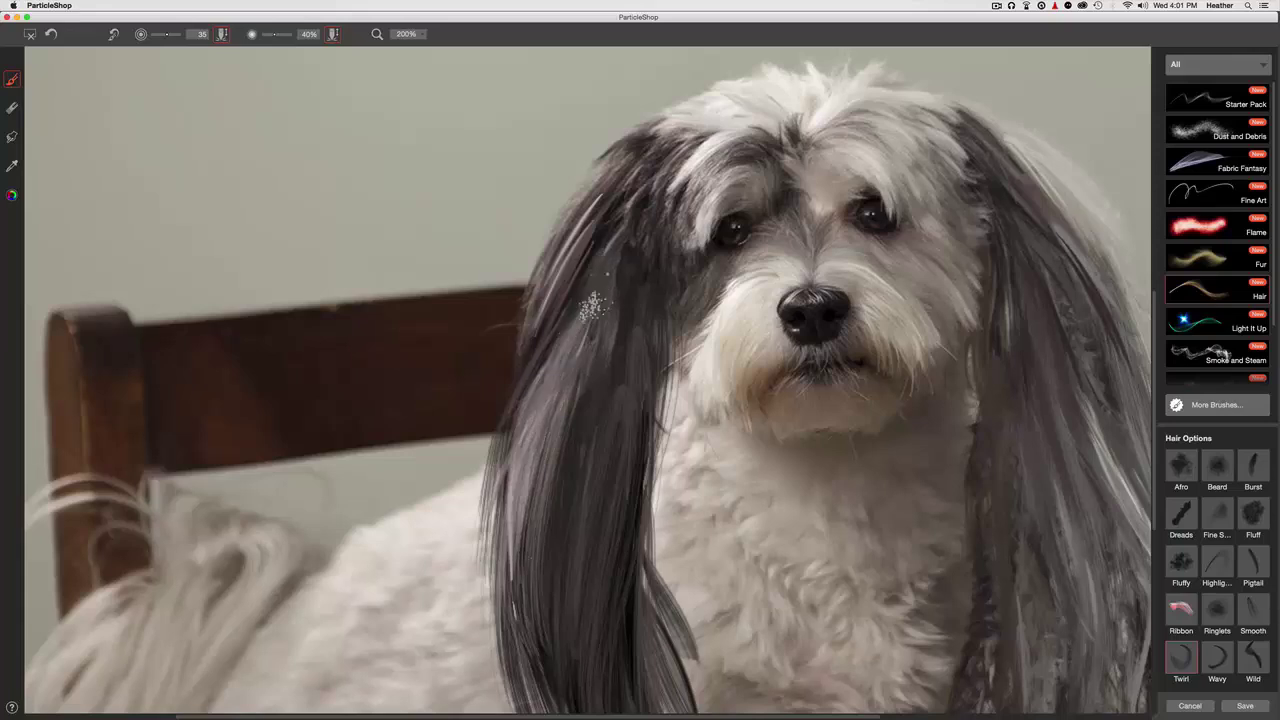
# Blend the strands down the middle, inner edge and lower tips of the right ear with the Twirl brush
pyautogui.scroll(-3, 560, 289)
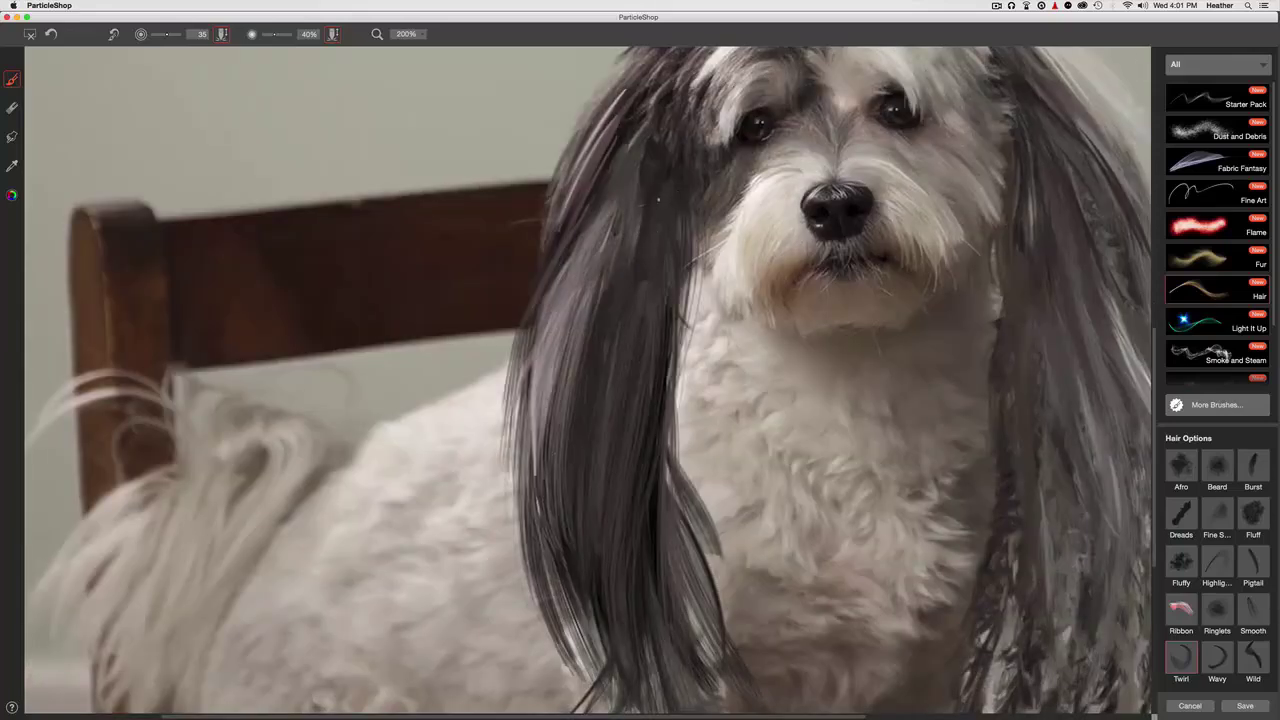
pyautogui.scroll(5, 638, 207)
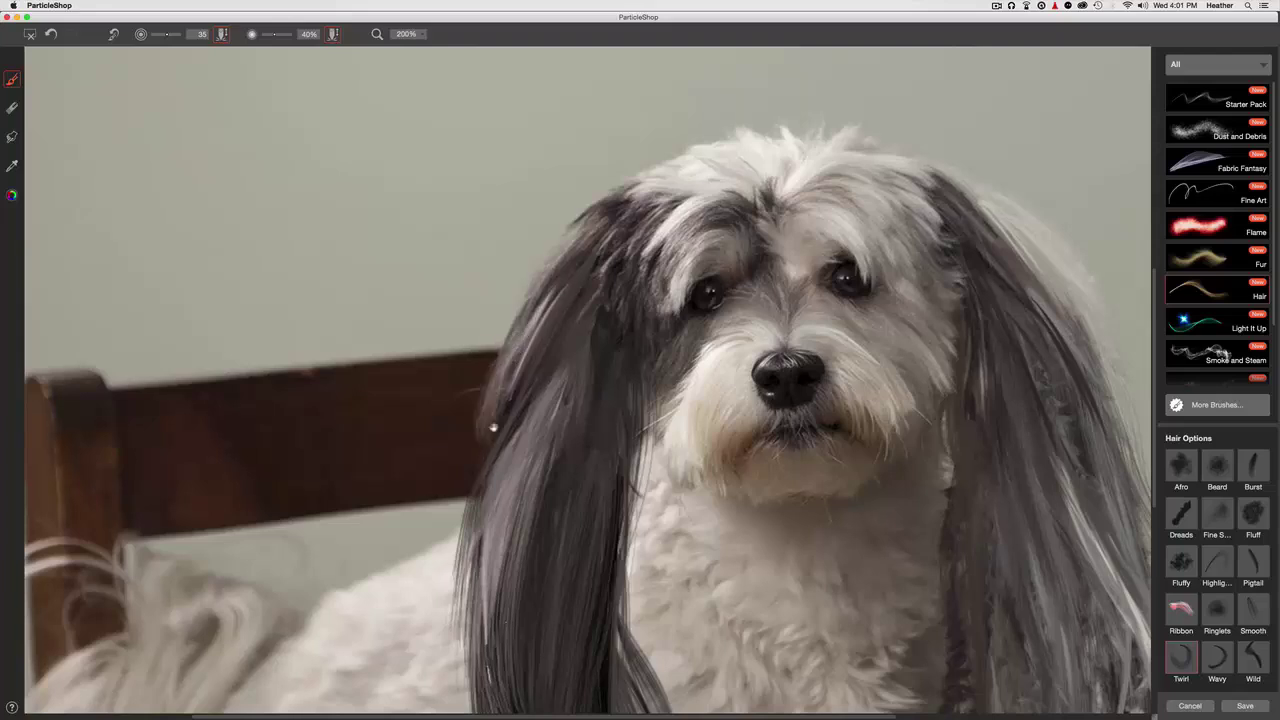
pyautogui.scroll(-6, 497, 397)
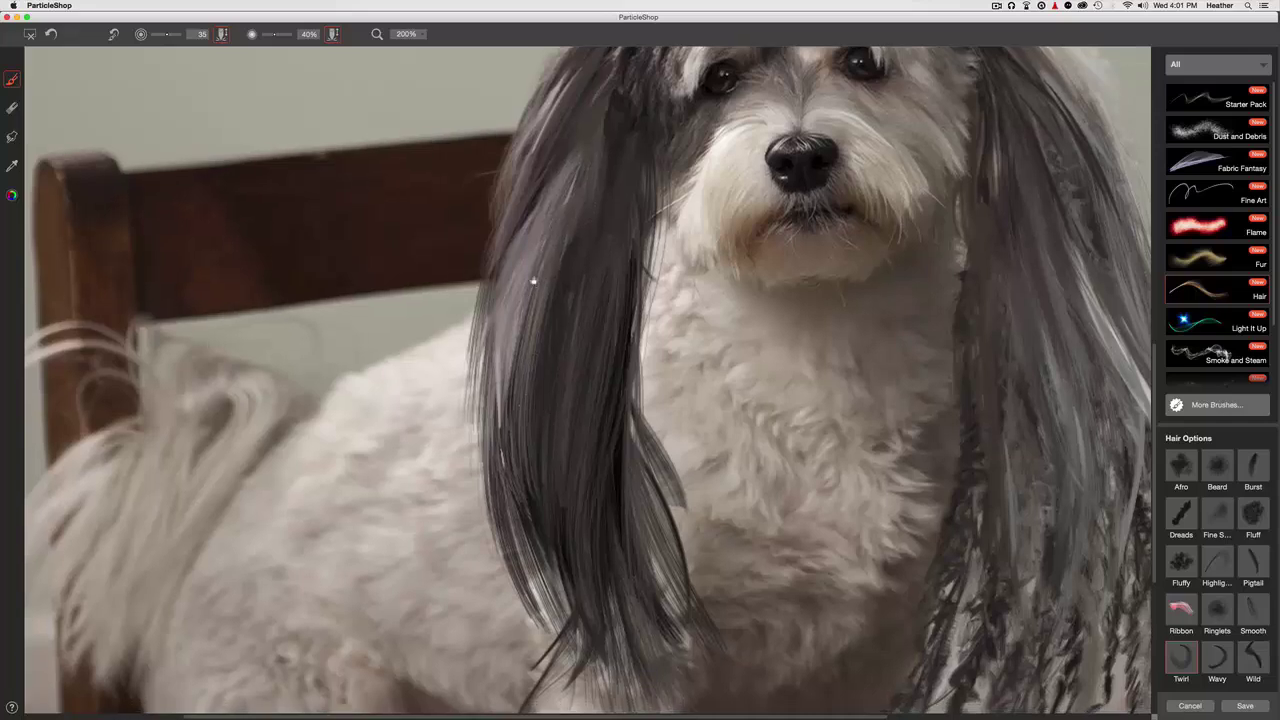
pyautogui.scroll(-3, 529, 266)
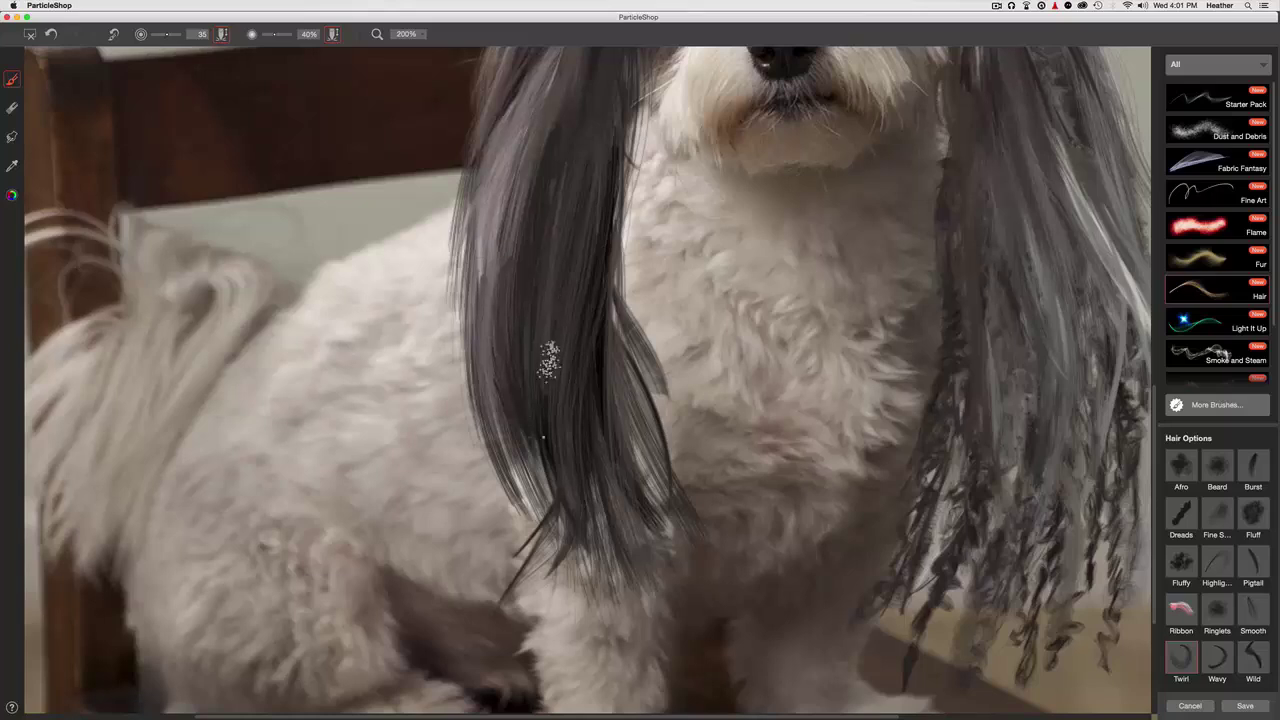
pyautogui.press('super+minus')
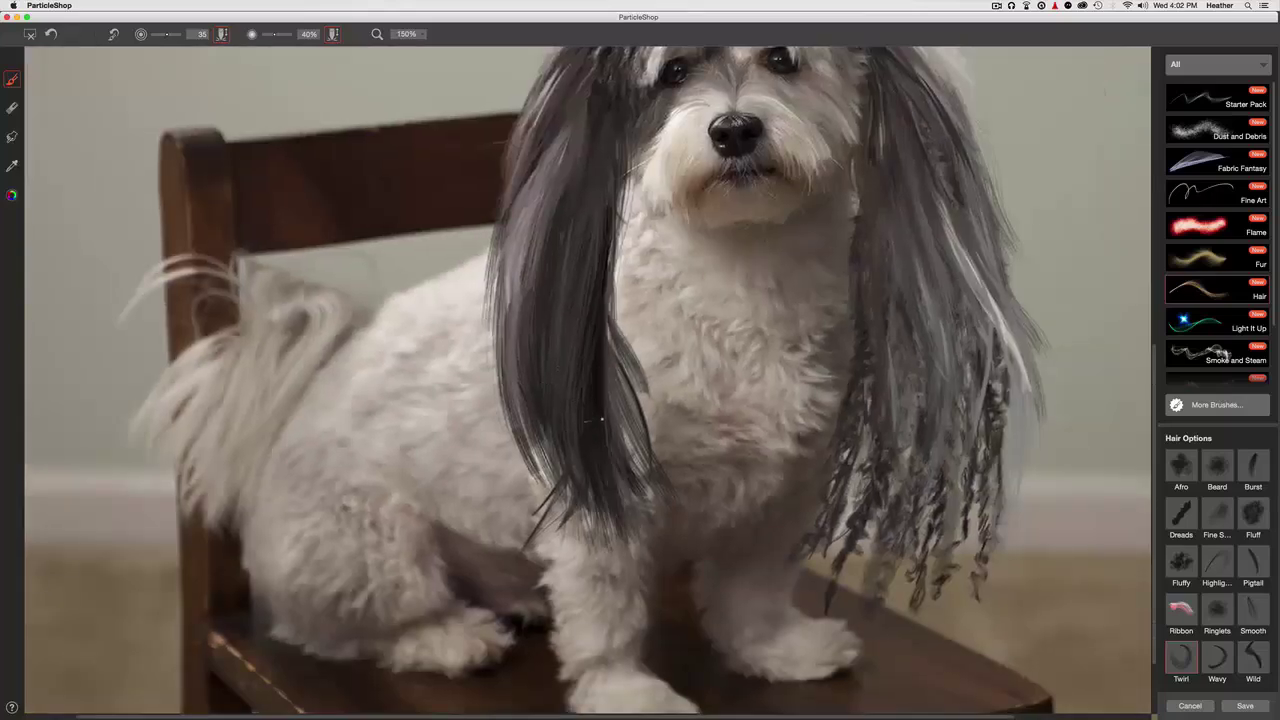
pyautogui.moveTo(604, 426); pyautogui.dragTo(614, 466)
pyautogui.moveTo(608, 381); pyautogui.dragTo(624, 482)
pyautogui.moveTo(605, 300); pyautogui.dragTo(611, 372)
pyautogui.moveTo(612, 200); pyautogui.dragTo(618, 370)
pyautogui.moveTo(607, 304); pyautogui.dragTo(611, 364)
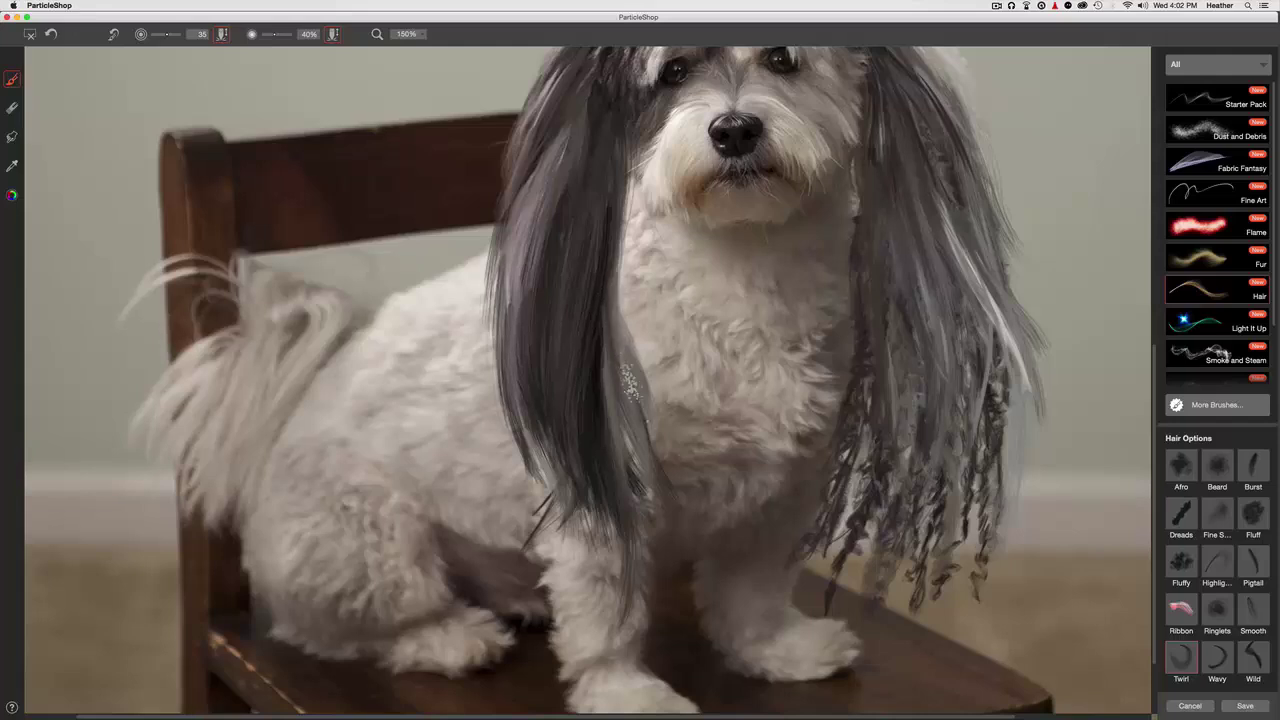
pyautogui.moveTo(559, 291); pyautogui.dragTo(549, 429)
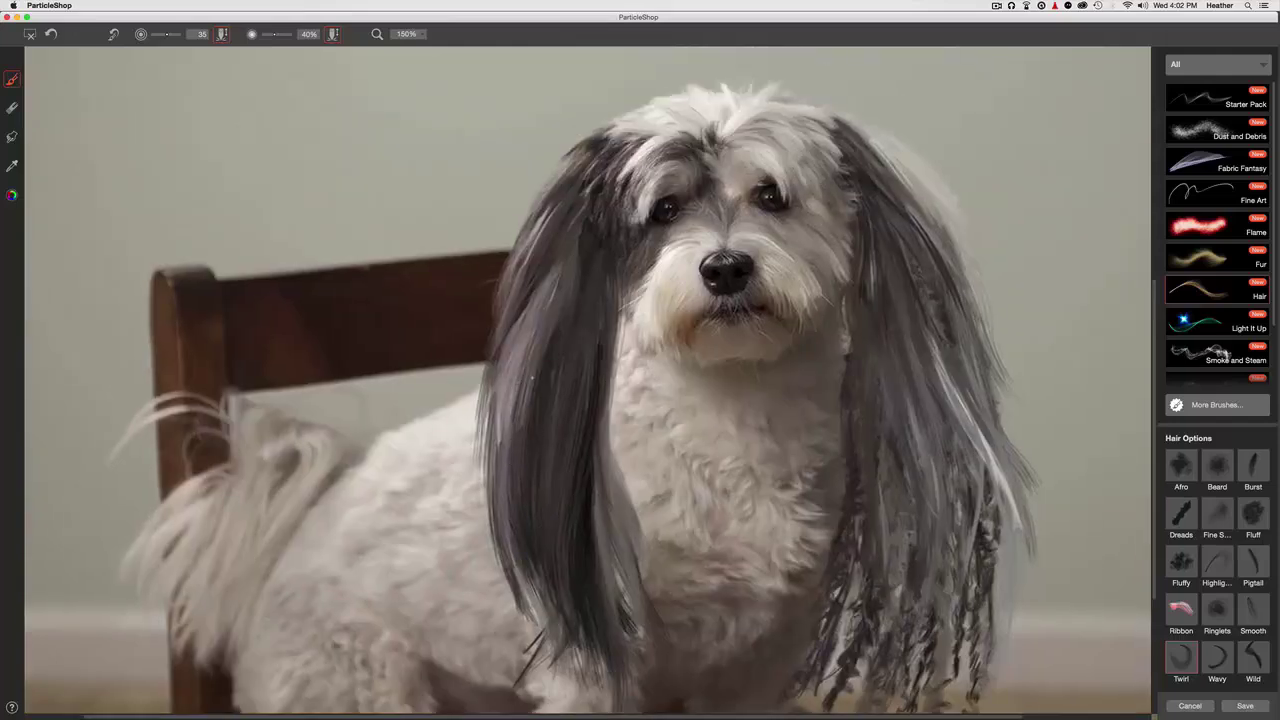
# Choose the Wild hair brush and paint curved grey-beige locks that extend the outer side of the dog's tail
pyautogui.press('super+minus')
pyautogui.press('super+minus')
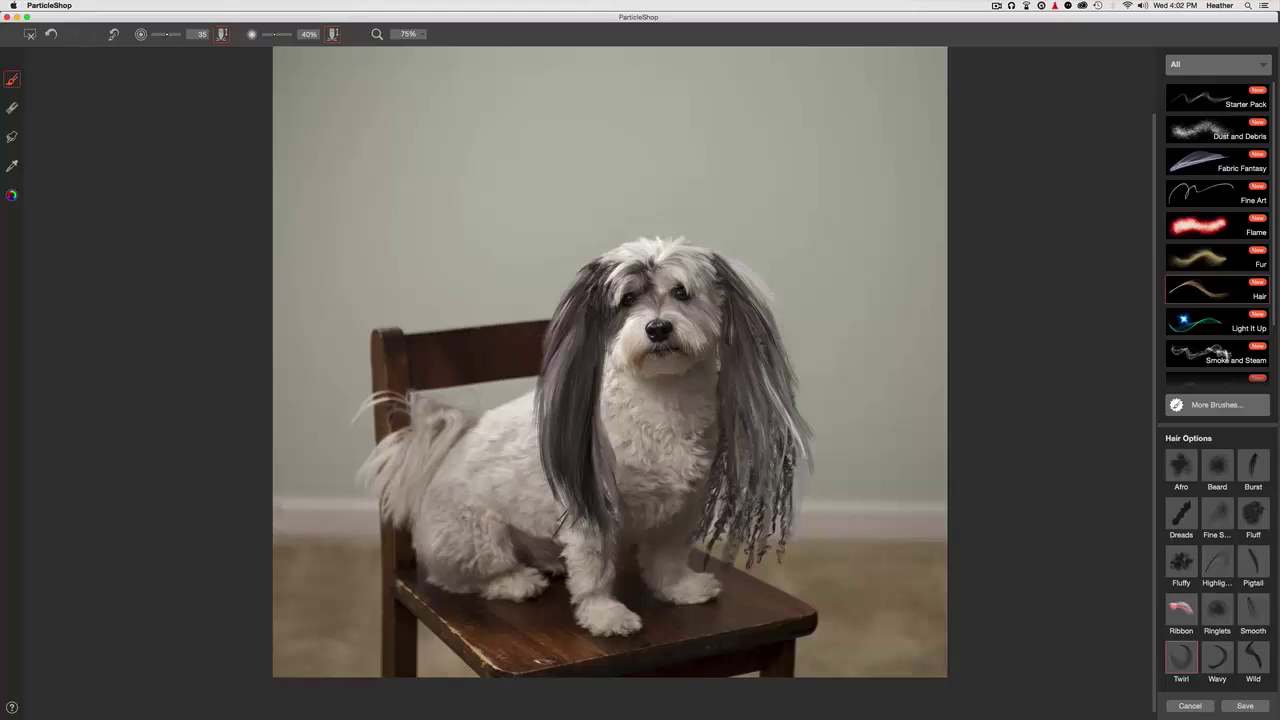
pyautogui.moveTo(479, 433); pyautogui.dragTo(611, 354)
pyautogui.press('super+plus')
pyautogui.press('super+plus')
pyautogui.moveTo(483, 380); pyautogui.dragTo(526, 383)
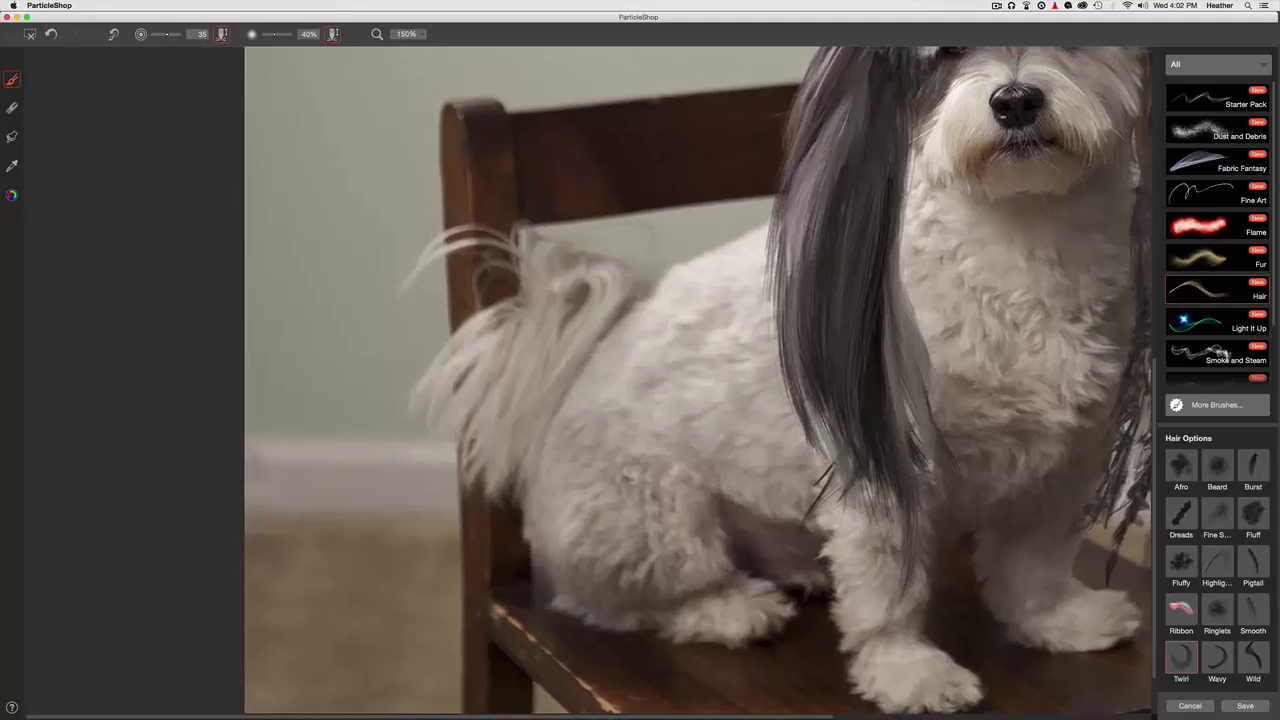
pyautogui.click(1254, 660)
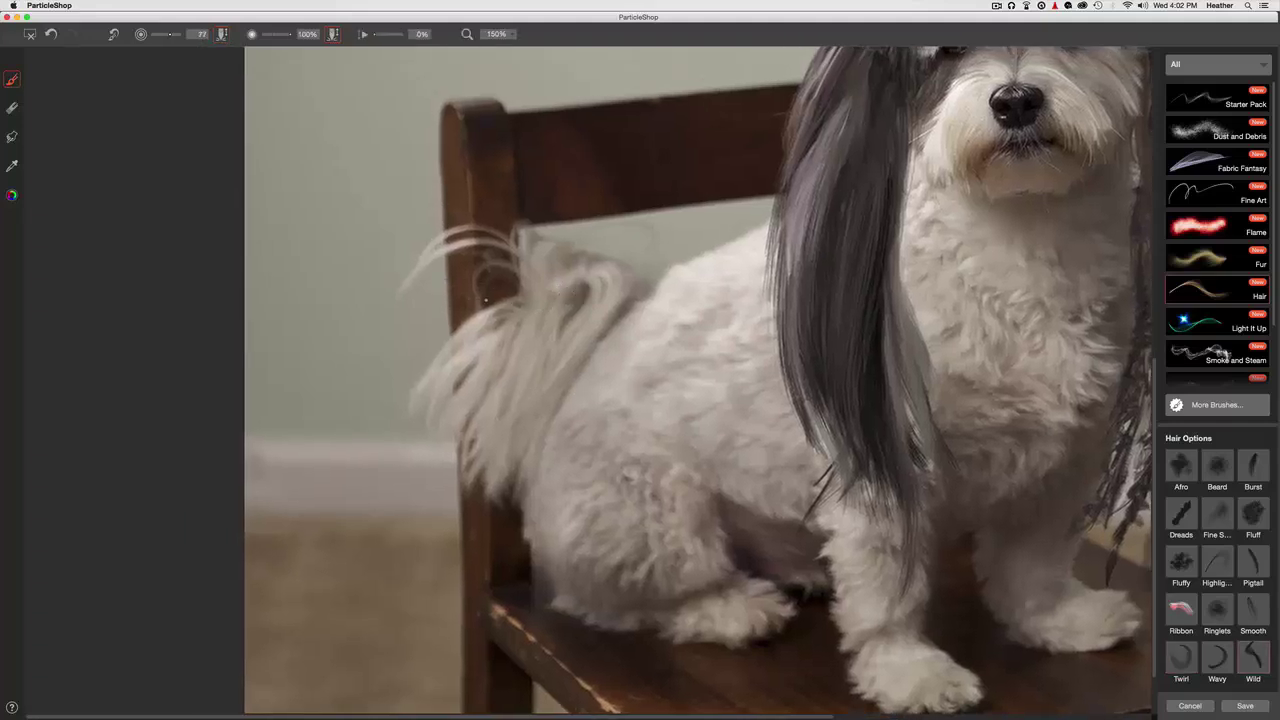
pyautogui.moveTo(520, 296)
pyautogui.mouseDown()
pyautogui.moveTo(401, 323)
pyautogui.moveTo(366, 396)
pyautogui.moveTo(513, 281)
pyautogui.moveTo(333, 434)
pyautogui.moveTo(379, 341)
pyautogui.moveTo(376, 496)
pyautogui.moveTo(466, 303)
pyautogui.moveTo(501, 303)
pyautogui.moveTo(416, 503)
pyautogui.moveTo(492, 321)
pyautogui.moveTo(469, 299)
pyautogui.moveTo(506, 295)
pyautogui.moveTo(406, 338)
pyautogui.moveTo(439, 286)
pyautogui.moveTo(343, 401)
pyautogui.moveTo(504, 295)
pyautogui.moveTo(460, 322)
pyautogui.mouseUp()
pyautogui.moveTo(398, 389); pyautogui.dragTo(400, 450)
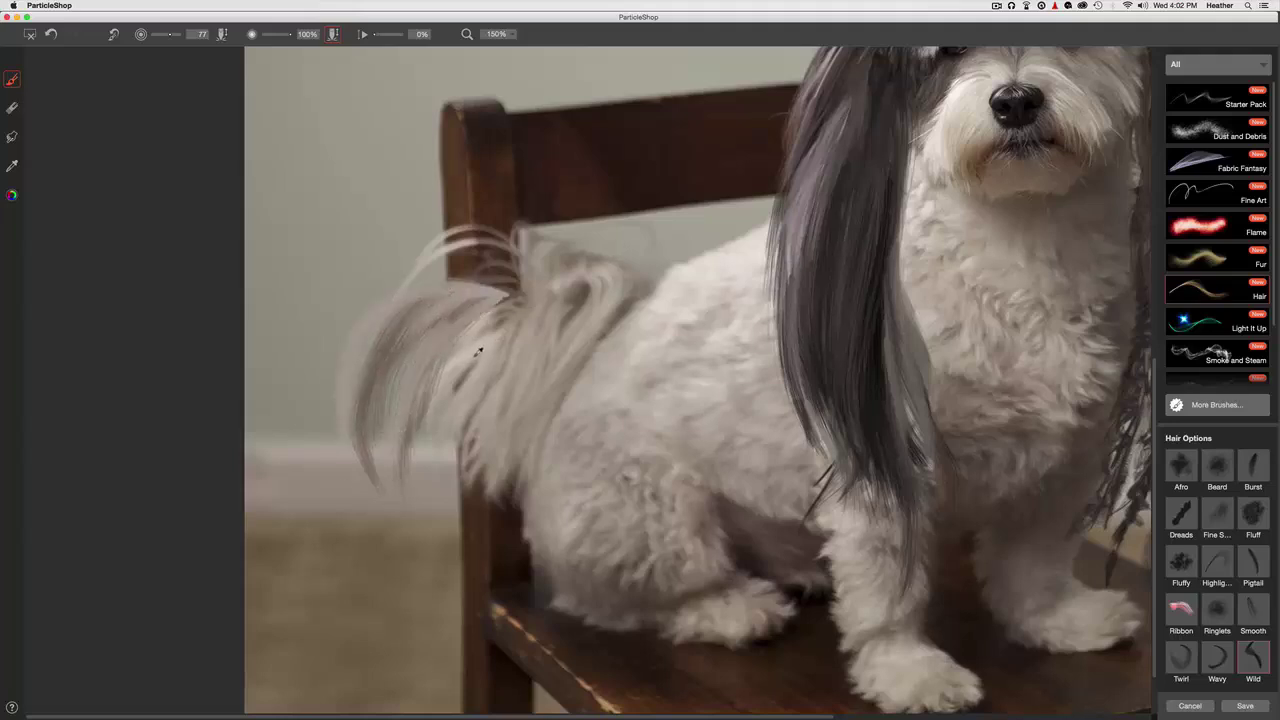
# Fill the extended outer part of the tail with more light Wild strands, undoing the stray lock on the wall
pyautogui.moveTo(470, 330)
pyautogui.mouseDown()
pyautogui.moveTo(440, 354)
pyautogui.moveTo(405, 442)
pyautogui.mouseUp()
pyautogui.moveTo(506, 296)
pyautogui.mouseDown()
pyautogui.moveTo(446, 282)
pyautogui.moveTo(442, 336)
pyautogui.moveTo(390, 440)
pyautogui.mouseUp()
pyautogui.moveTo(366, 196); pyautogui.dragTo(266, 256)
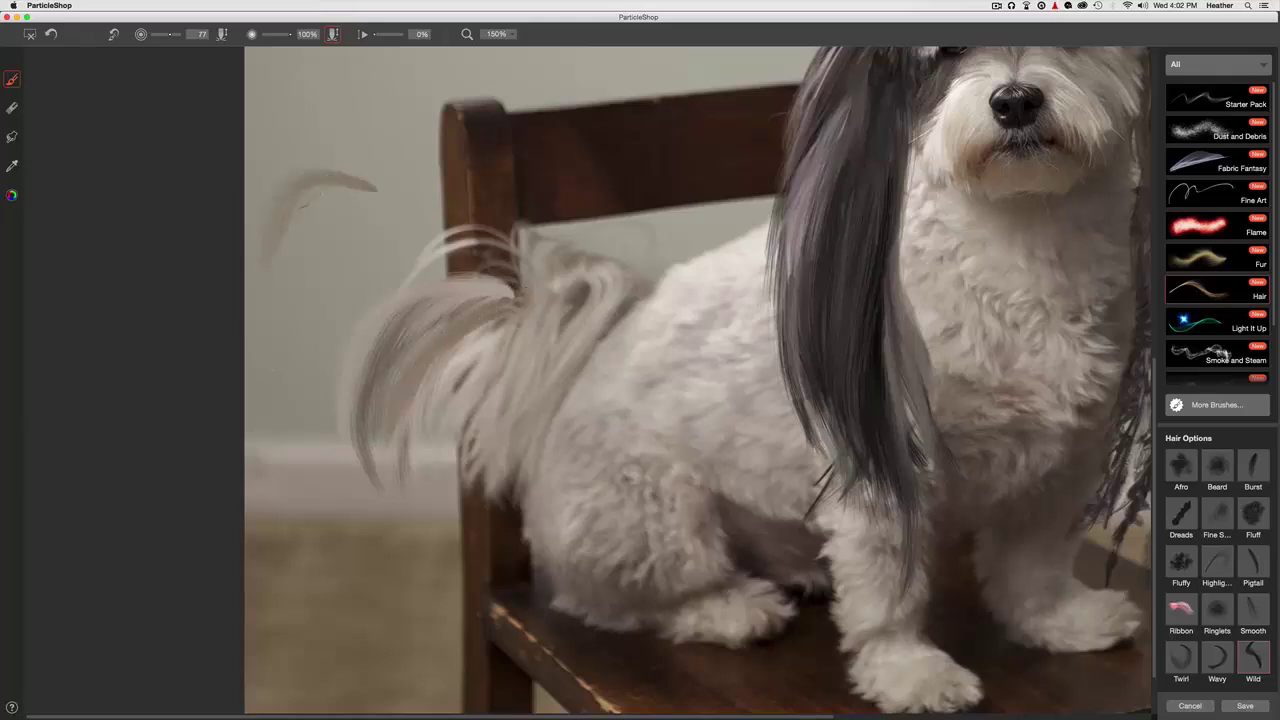
pyautogui.press('super+z')
# Choose the Pigtail hair brush and paint fine light strands across the upper part of the extended tail
pyautogui.click(1250, 567)
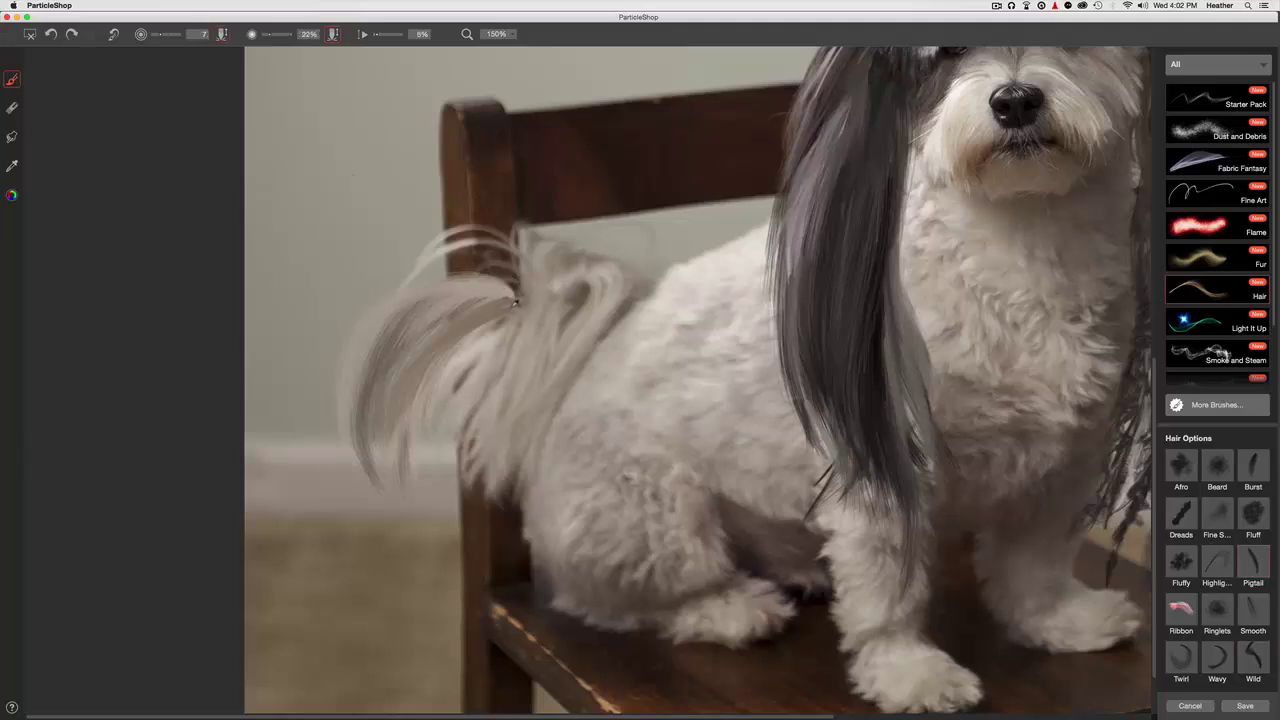
pyautogui.moveTo(482, 276); pyautogui.dragTo(376, 264)
pyautogui.moveTo(508, 305); pyautogui.dragTo(360, 378)
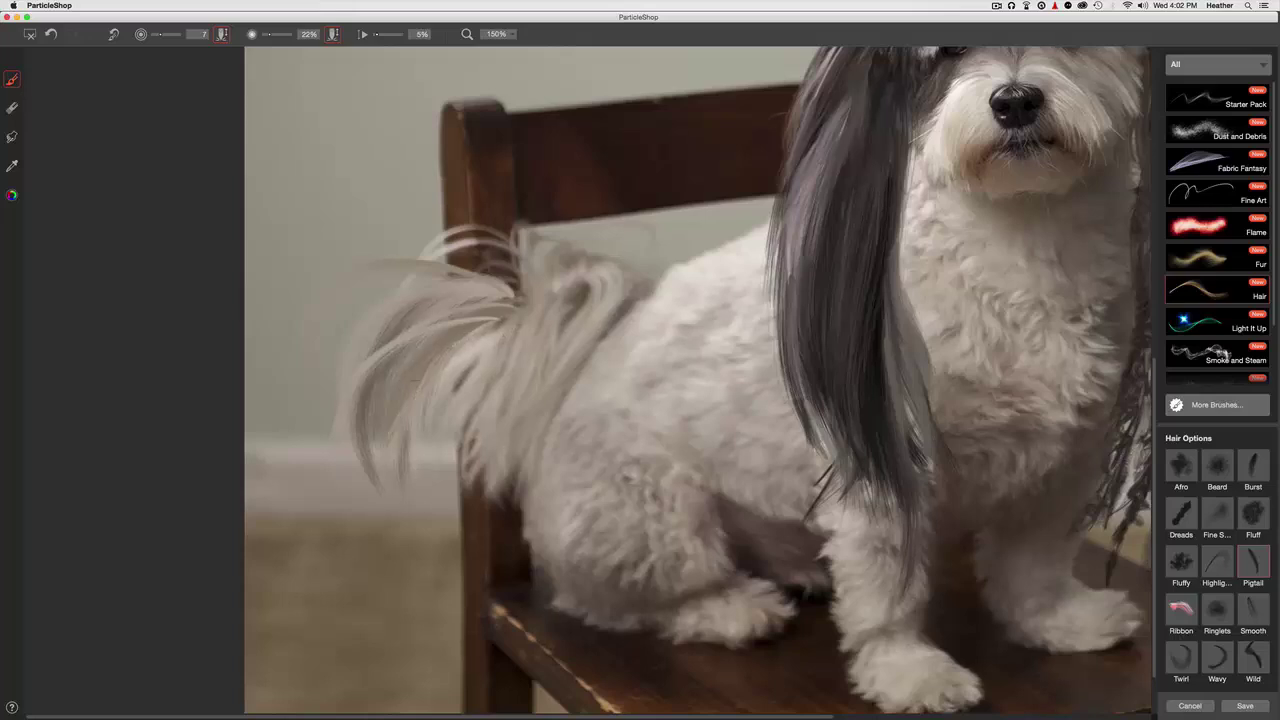
# Paint long light Pigtail strands down the lower part of the tail to lengthen its tips
pyautogui.moveTo(473, 341)
pyautogui.mouseDown()
pyautogui.moveTo(370, 460)
pyautogui.moveTo(366, 498)
pyautogui.mouseUp()
pyautogui.moveTo(440, 360)
pyautogui.mouseDown()
pyautogui.moveTo(376, 488)
pyautogui.moveTo(366, 550)
pyautogui.mouseUp()
pyautogui.moveTo(472, 355); pyautogui.dragTo(402, 522)
pyautogui.moveTo(446, 372); pyautogui.dragTo(390, 500)
pyautogui.moveTo(422, 409)
pyautogui.mouseDown()
pyautogui.moveTo(390, 560)
pyautogui.moveTo(396, 538)
pyautogui.mouseUp()
pyautogui.moveTo(470, 366); pyautogui.dragTo(424, 432)
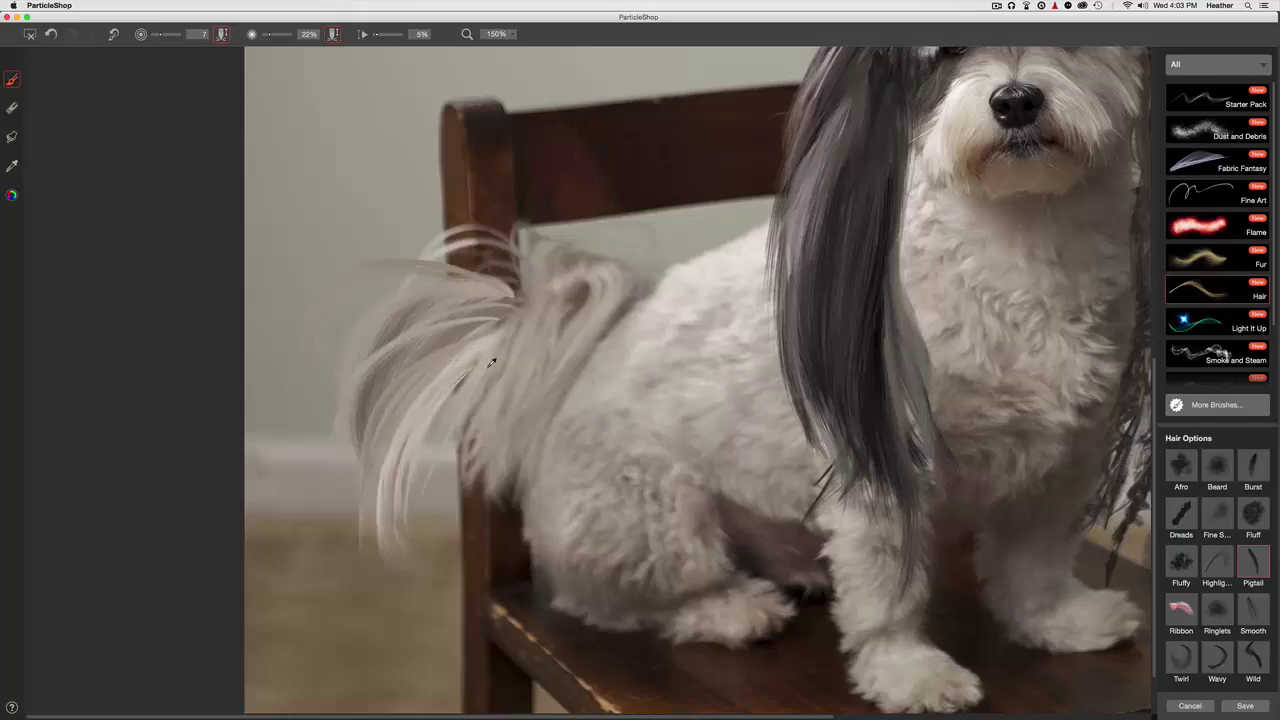
pyautogui.moveTo(478, 350); pyautogui.dragTo(405, 568)
pyautogui.moveTo(490, 388); pyautogui.dragTo(426, 498)
# Add light Pigtail strands along the top and outer edge of the tail to make it fuller
pyautogui.moveTo(508, 298); pyautogui.dragTo(414, 290)
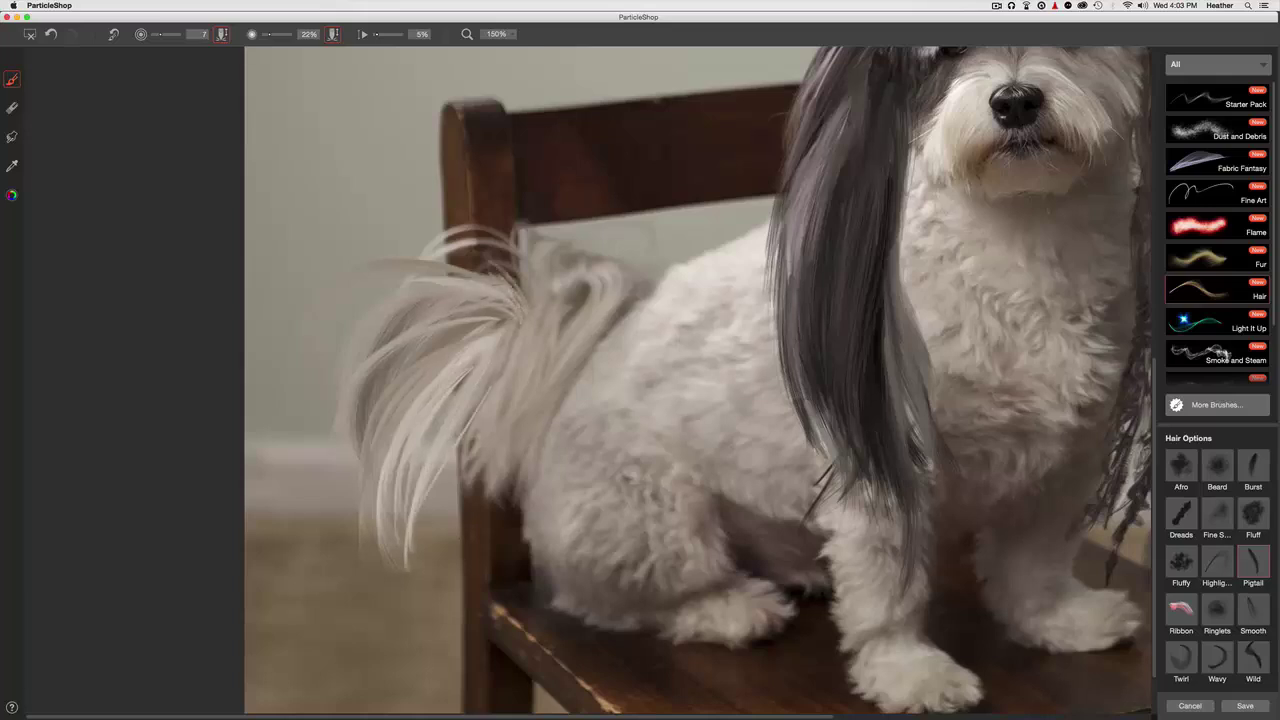
pyautogui.moveTo(508, 284)
pyautogui.mouseDown()
pyautogui.moveTo(425, 243)
pyautogui.moveTo(468, 244)
pyautogui.moveTo(460, 258)
pyautogui.moveTo(396, 266)
pyautogui.mouseUp()
pyautogui.moveTo(357, 346); pyautogui.dragTo(325, 418)
pyautogui.moveTo(428, 318)
pyautogui.mouseDown()
pyautogui.moveTo(318, 420)
pyautogui.moveTo(358, 354)
pyautogui.mouseUp()
pyautogui.moveTo(460, 355); pyautogui.dragTo(358, 410)
pyautogui.moveTo(454, 348)
pyautogui.mouseDown()
pyautogui.moveTo(338, 484)
pyautogui.moveTo(349, 440)
pyautogui.mouseUp()
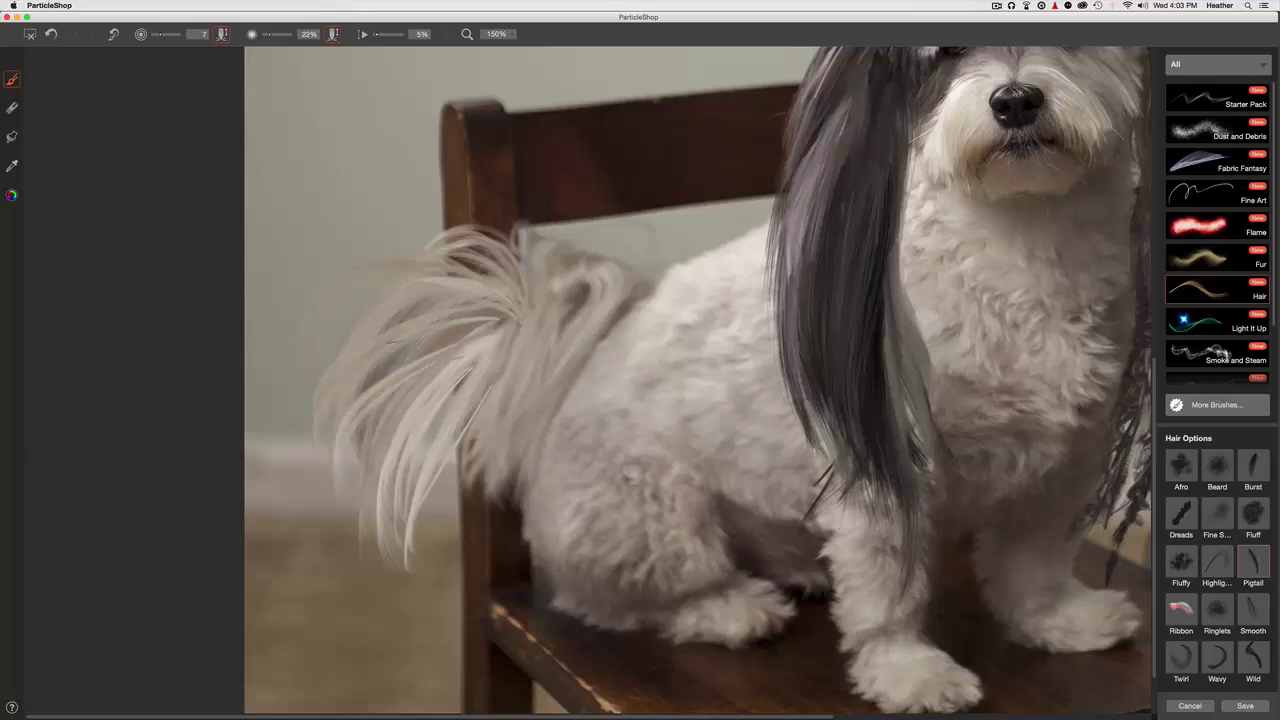
# Switch to the Twirl hair brush and blend the new strands at the tail's base, upper part and middle
pyautogui.click(1179, 657)
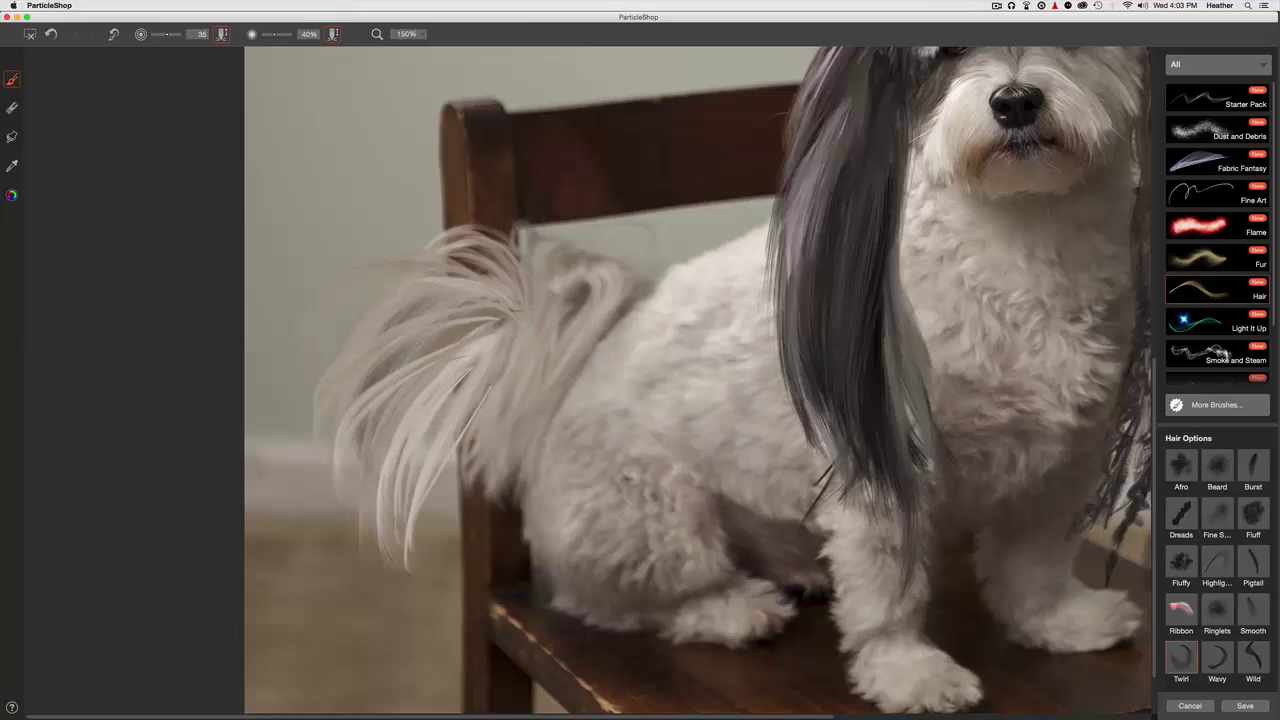
pyautogui.moveTo(502, 275); pyautogui.dragTo(420, 288)
pyautogui.moveTo(496, 318)
pyautogui.mouseDown()
pyautogui.moveTo(402, 320)
pyautogui.moveTo(410, 347)
pyautogui.moveTo(440, 330)
pyautogui.moveTo(436, 313)
pyautogui.mouseUp()
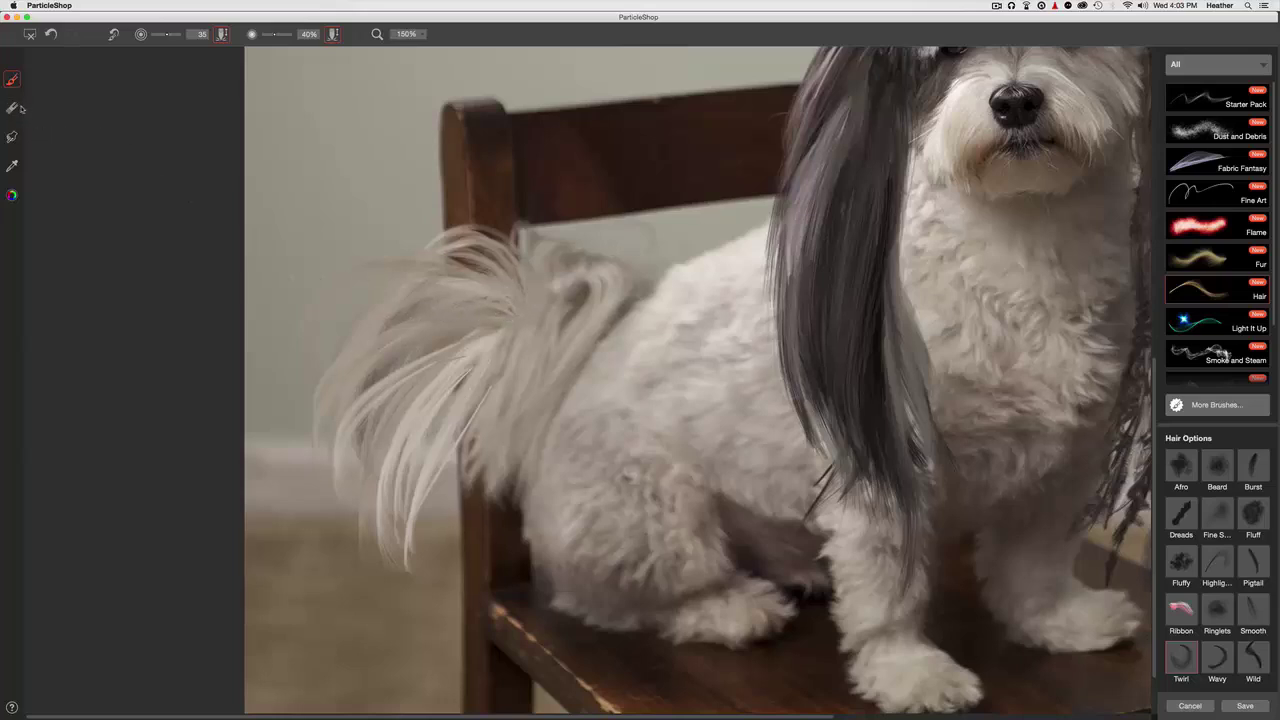
pyautogui.moveTo(470, 398); pyautogui.dragTo(438, 461)
pyautogui.moveTo(490, 362); pyautogui.dragTo(450, 404)
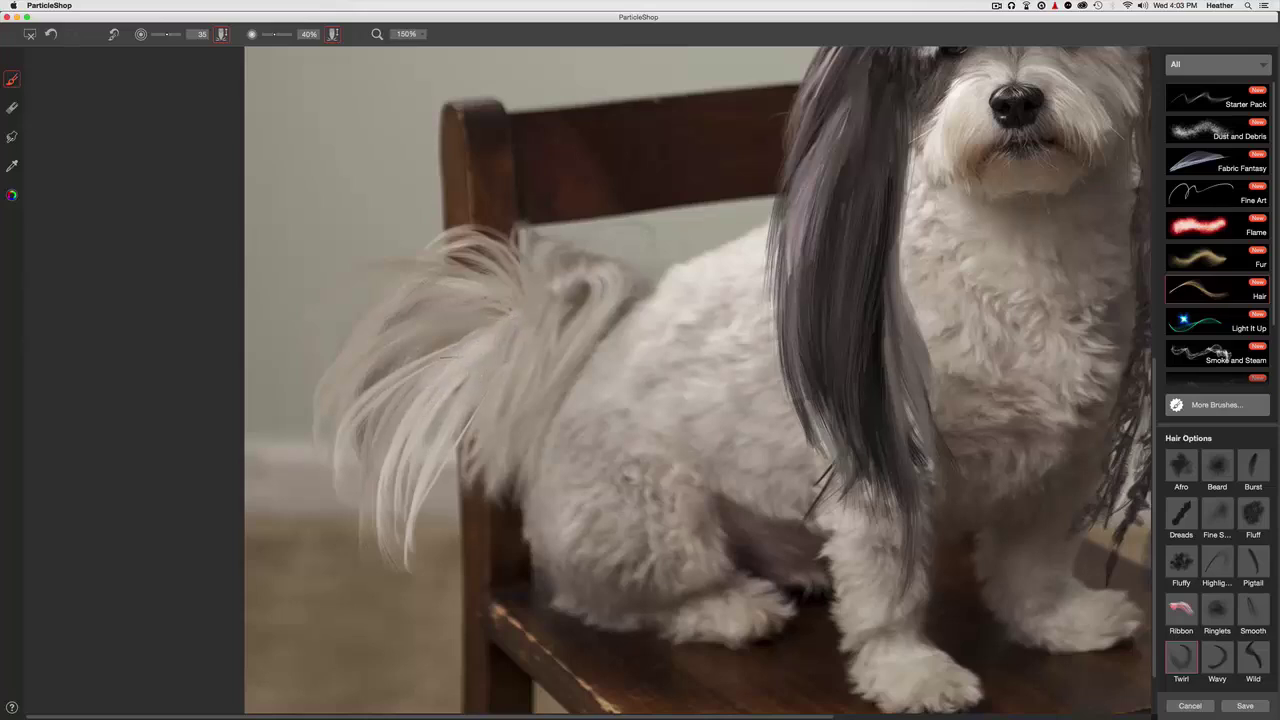
pyautogui.moveTo(470, 350); pyautogui.dragTo(420, 430)
pyautogui.moveTo(448, 388); pyautogui.dragTo(424, 432)
# Pull the white hair on top of the dog's head up and outward into a spiky tuft with the Twirl brush
pyautogui.press('super+minus')
pyautogui.press('super+minus')
pyautogui.press('super+minus')
pyautogui.press('super+minus')
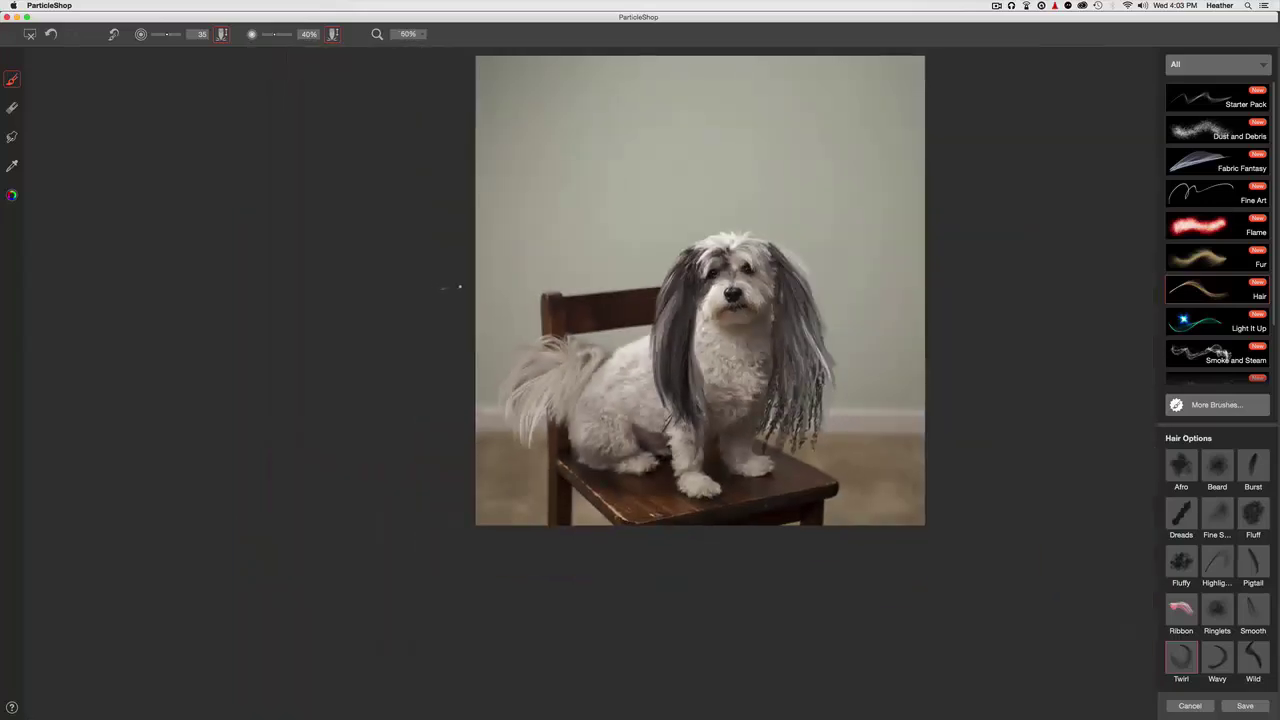
pyautogui.press('super+plus')
pyautogui.press('super+plus')
pyautogui.moveTo(669, 266); pyautogui.dragTo(466, 343)
pyautogui.press('super+equal')
pyautogui.press('super+equal')
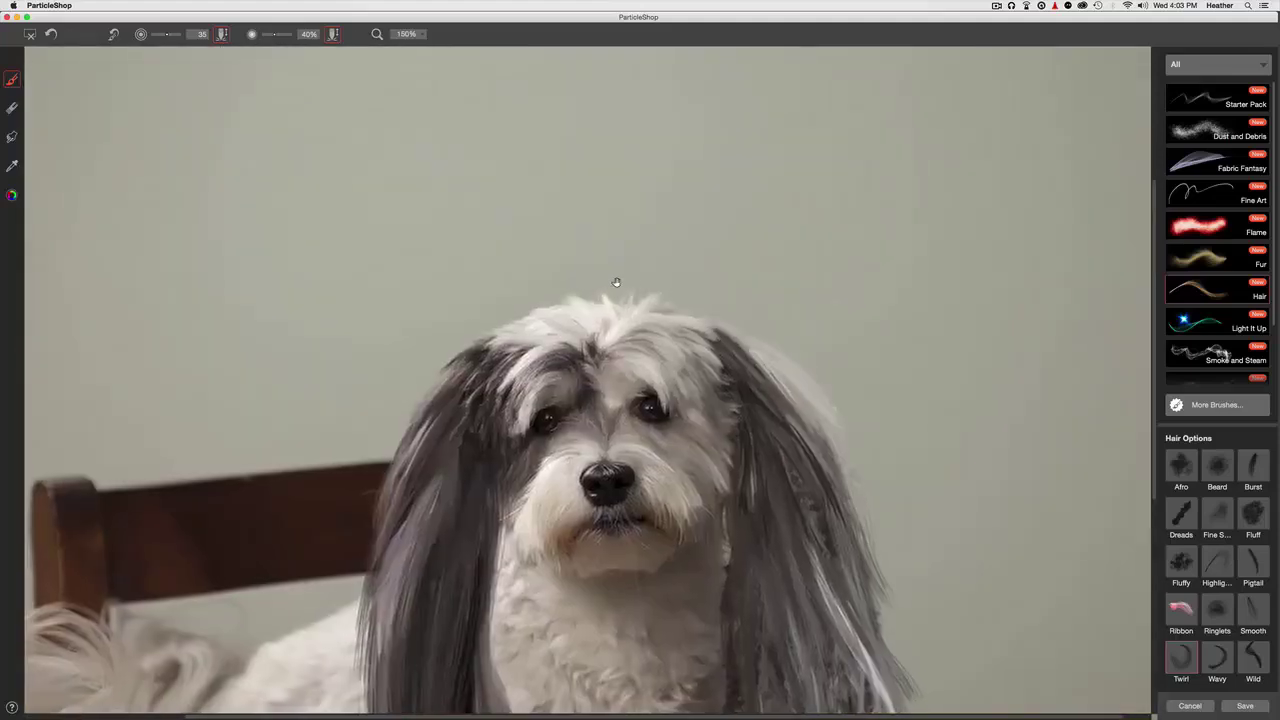
pyautogui.moveTo(616, 282)
pyautogui.mouseDown()
pyautogui.moveTo(665, 280)
pyautogui.moveTo(594, 246)
pyautogui.moveTo(600, 226)
pyautogui.mouseUp()
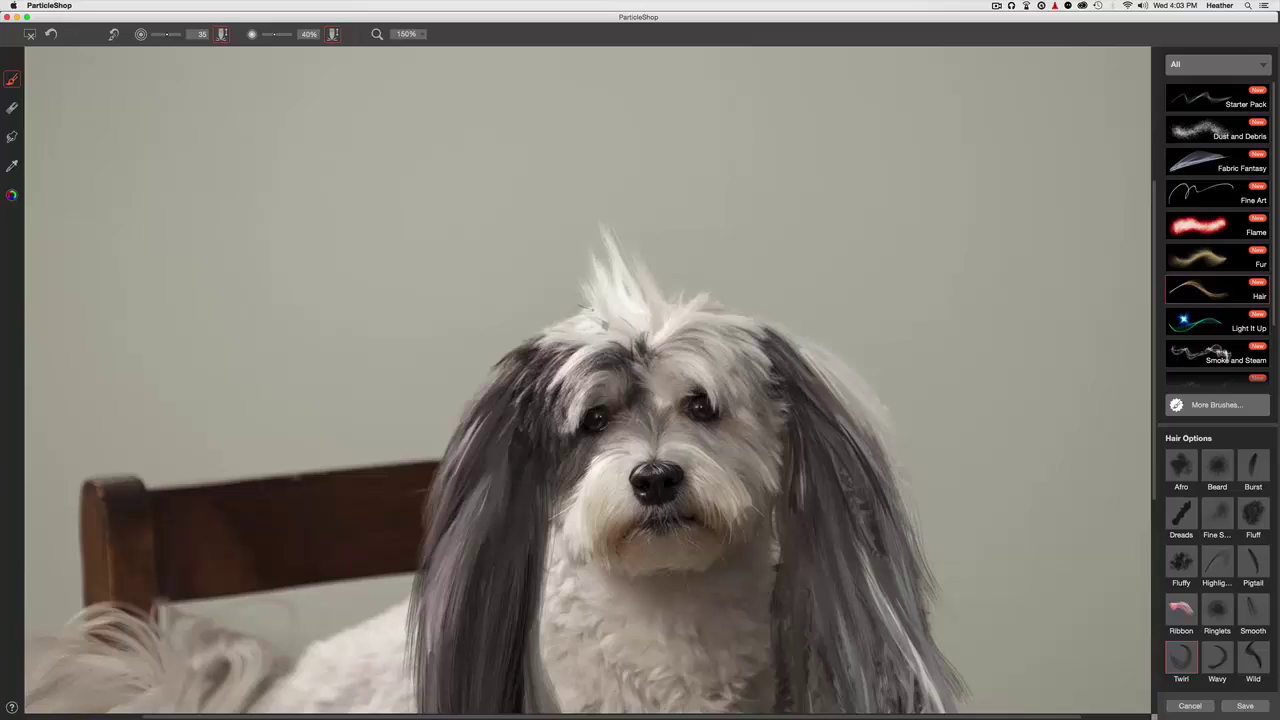
pyautogui.moveTo(604, 328)
pyautogui.mouseDown()
pyautogui.moveTo(573, 228)
pyautogui.moveTo(601, 302)
pyautogui.moveTo(589, 206)
pyautogui.moveTo(597, 304)
pyautogui.moveTo(588, 190)
pyautogui.moveTo(607, 308)
pyautogui.moveTo(591, 204)
pyautogui.moveTo(614, 298)
pyautogui.moveTo(587, 193)
pyautogui.moveTo(604, 285)
pyautogui.moveTo(550, 260)
pyautogui.moveTo(590, 305)
pyautogui.moveTo(496, 293)
pyautogui.moveTo(572, 316)
pyautogui.moveTo(495, 307)
pyautogui.moveTo(581, 327)
pyautogui.moveTo(472, 334)
pyautogui.moveTo(542, 328)
pyautogui.moveTo(476, 348)
pyautogui.moveTo(552, 330)
pyautogui.moveTo(470, 363)
pyautogui.moveTo(572, 328)
pyautogui.moveTo(485, 330)
pyautogui.moveTo(579, 326)
pyautogui.moveTo(482, 305)
pyautogui.moveTo(587, 330)
pyautogui.moveTo(459, 324)
pyautogui.moveTo(576, 322)
pyautogui.moveTo(477, 310)
pyautogui.moveTo(492, 287)
pyautogui.moveTo(662, 302)
pyautogui.moveTo(662, 316)
pyautogui.moveTo(654, 228)
pyautogui.moveTo(739, 265)
pyautogui.moveTo(682, 307)
pyautogui.moveTo(749, 268)
pyautogui.moveTo(682, 320)
pyautogui.moveTo(742, 305)
pyautogui.moveTo(750, 290)
pyautogui.moveTo(730, 318)
pyautogui.moveTo(812, 302)
pyautogui.moveTo(699, 319)
pyautogui.mouseUp()
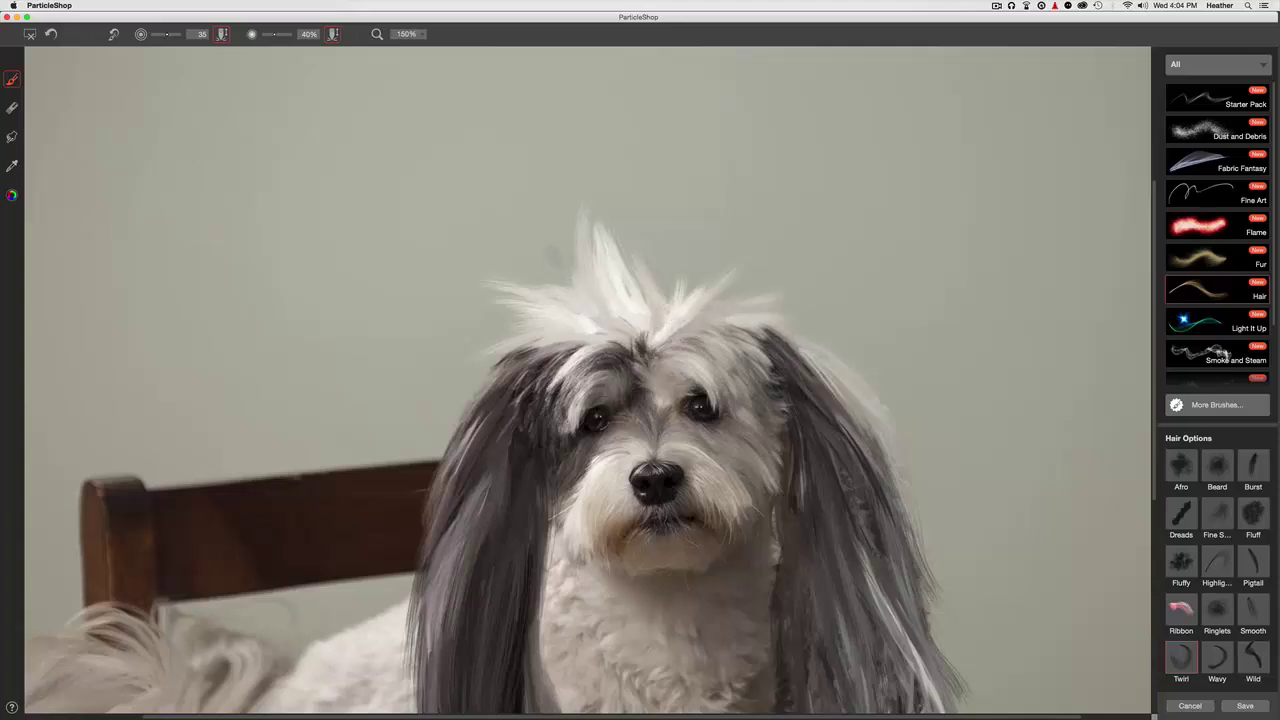
# Lengthen the muzzle hair on both sides of the mouth into a drooping moustache with the Twirl brush
pyautogui.scroll(-3, 668, 311)
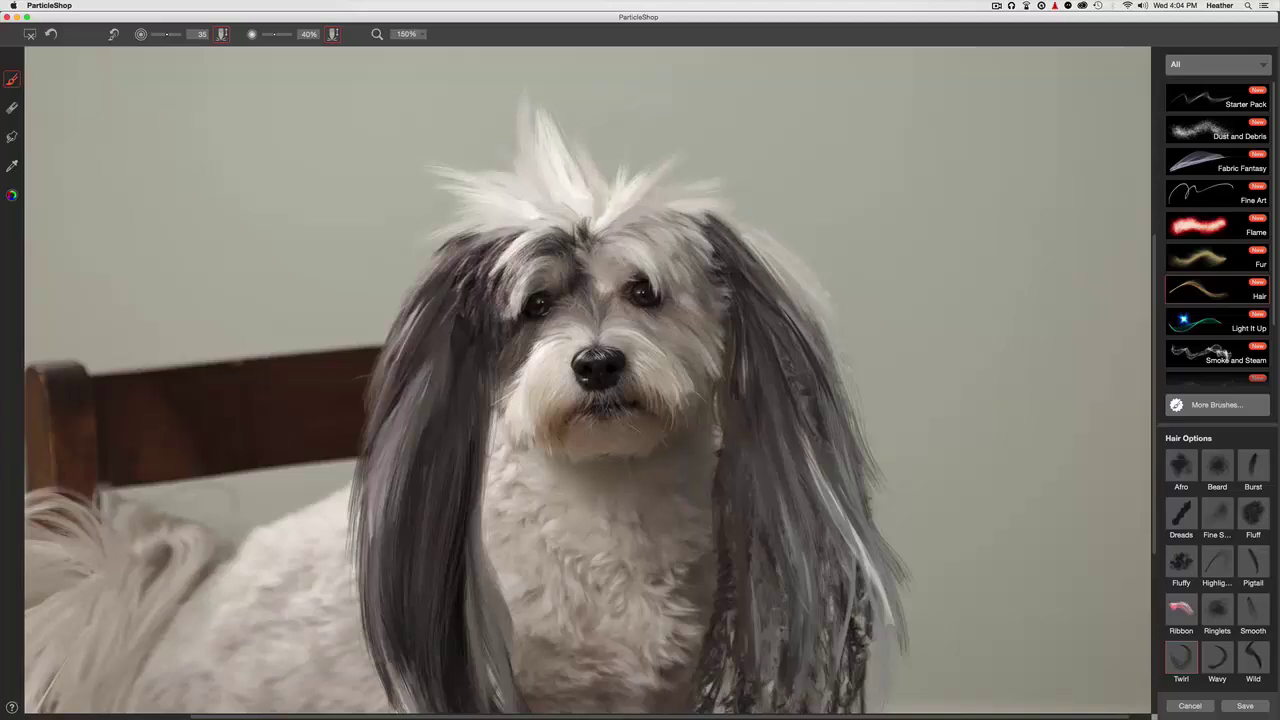
pyautogui.scroll(-2, 503, 318)
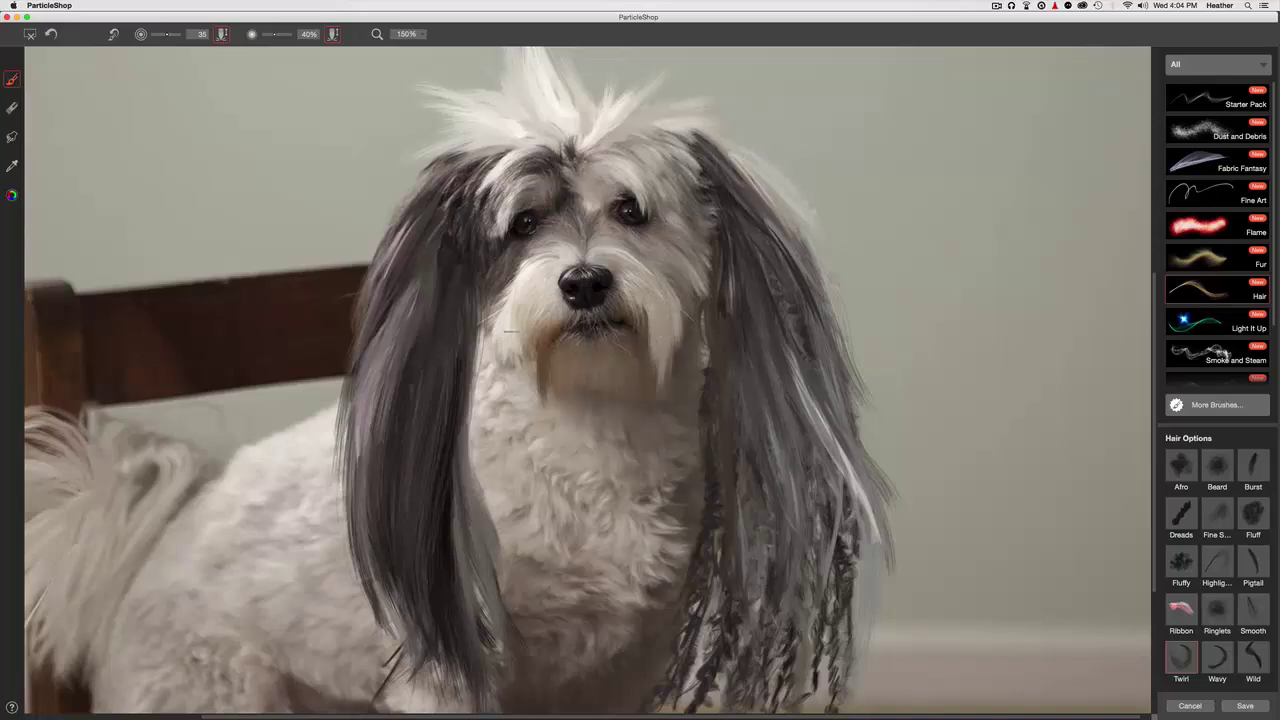
pyautogui.moveTo(528, 330)
pyautogui.mouseDown()
pyautogui.moveTo(522, 388)
pyautogui.moveTo(534, 386)
pyautogui.moveTo(500, 330)
pyautogui.moveTo(516, 388)
pyautogui.mouseUp()
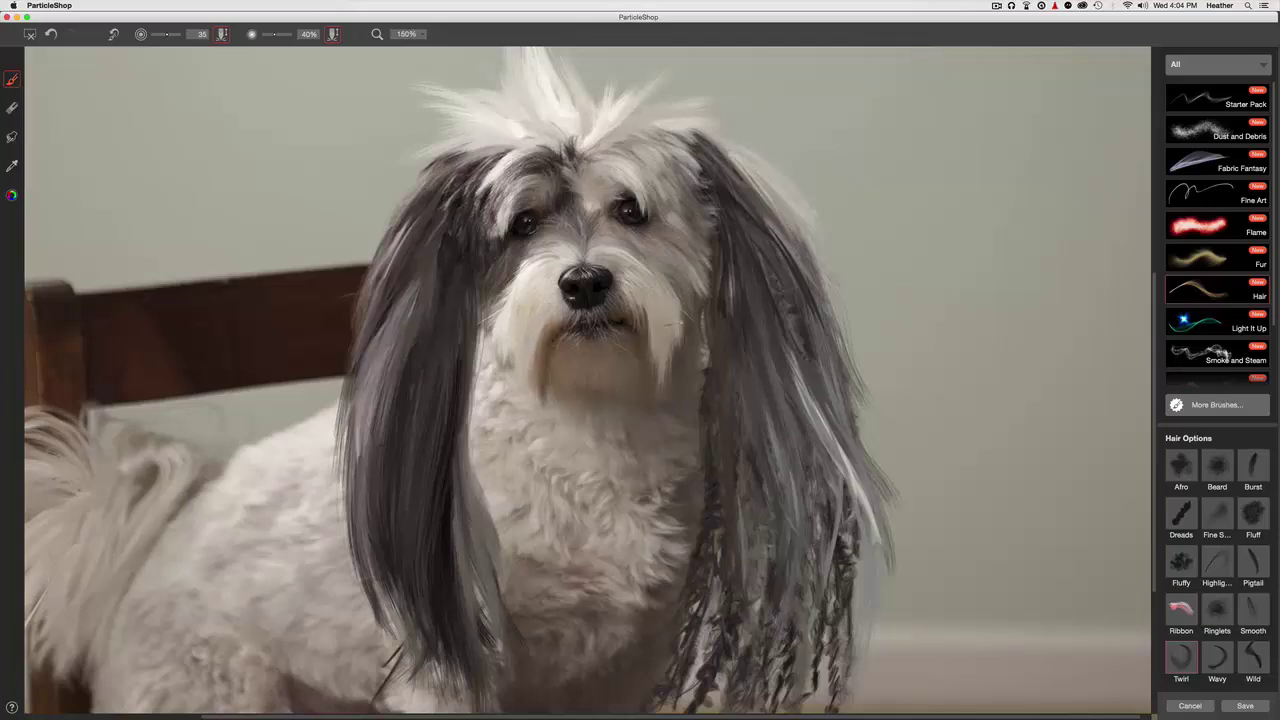
pyautogui.moveTo(668, 310)
pyautogui.mouseDown()
pyautogui.moveTo(684, 356)
pyautogui.moveTo(650, 410)
pyautogui.mouseUp()
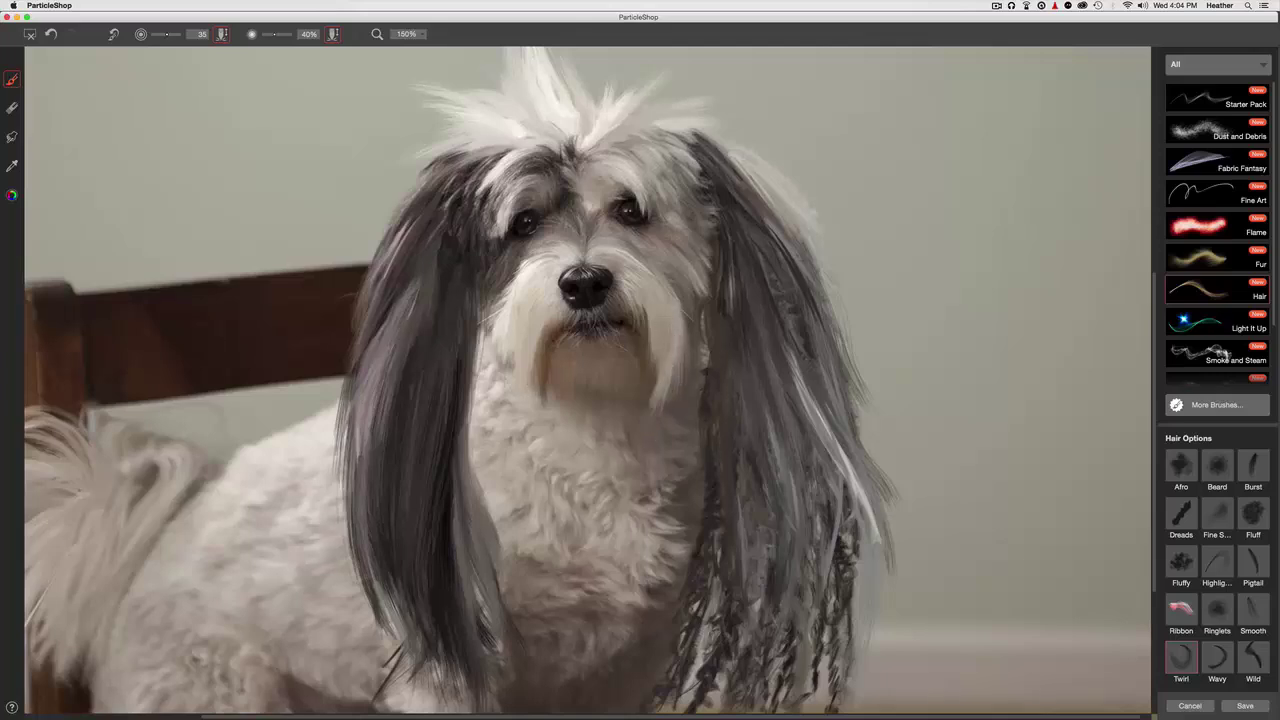
# Choose the Smooth hair brush and paint fine light strands down both sides of the moustache, undoing the last stroke
pyautogui.press('super+minus')
pyautogui.press('super+minus')
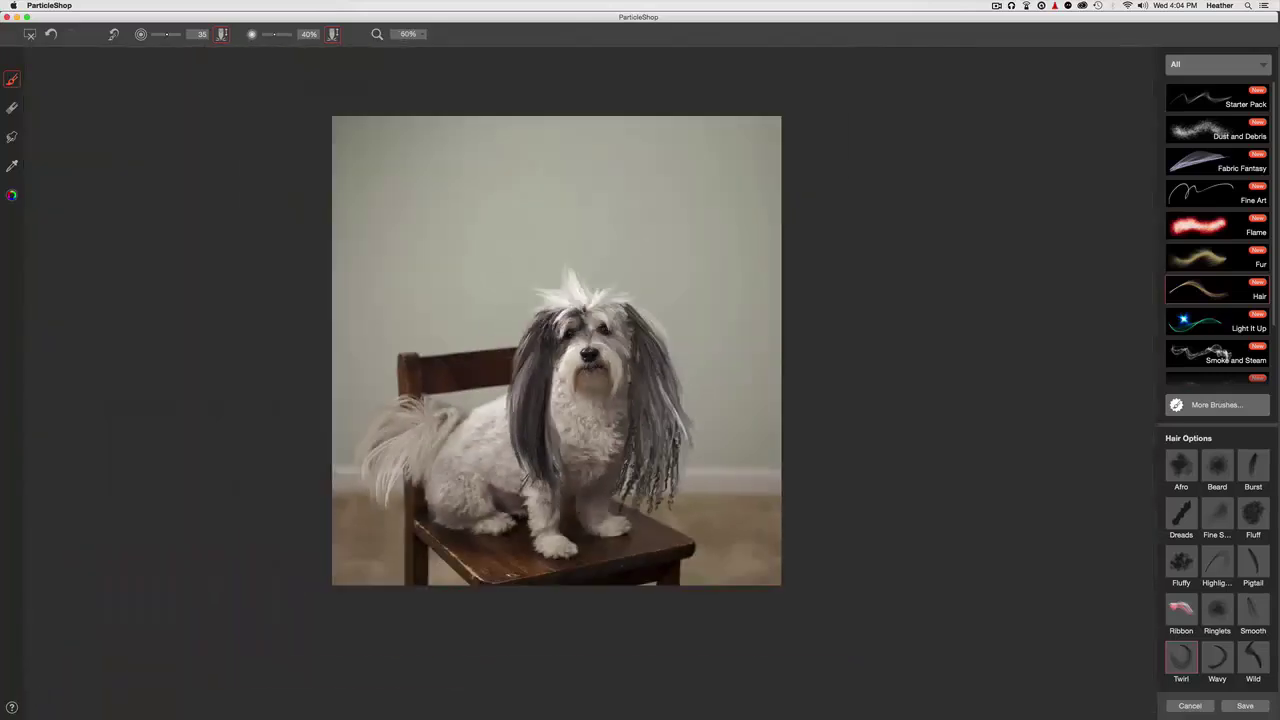
pyautogui.press('super+equal')
pyautogui.press('super+equal')
pyautogui.press('super+equal')
pyautogui.press('super+equal')
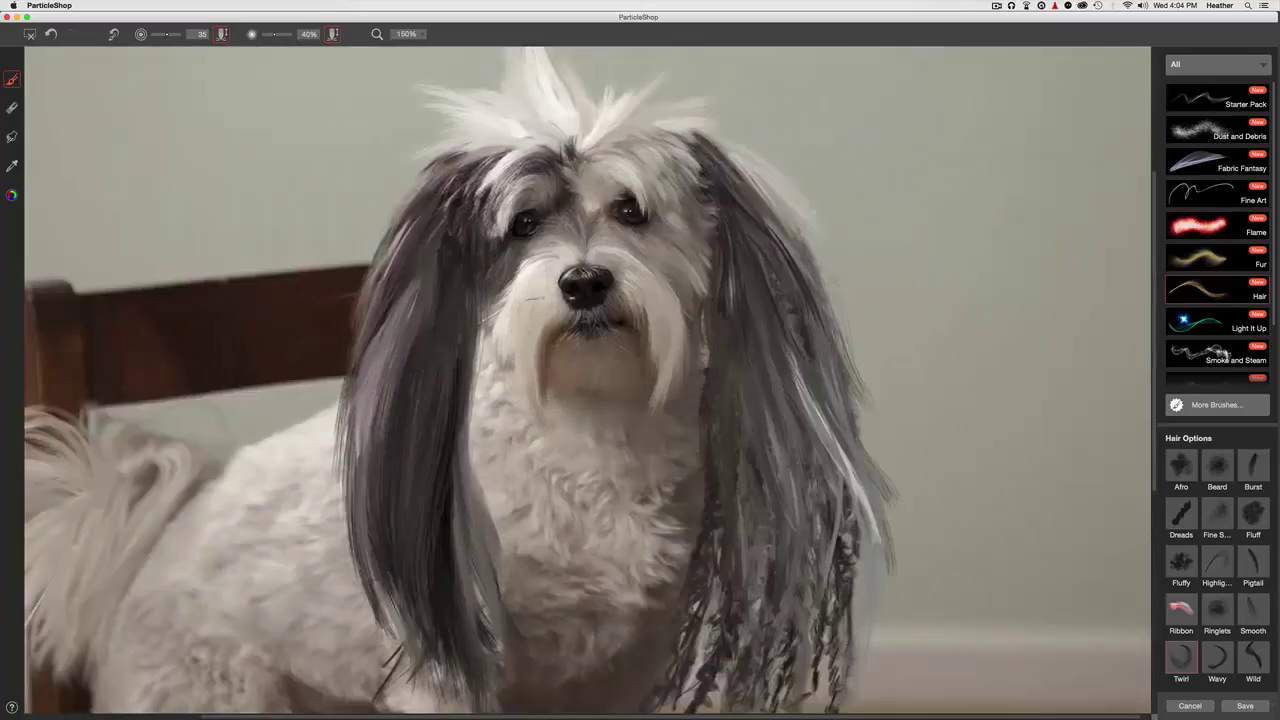
pyautogui.click(1245, 622)
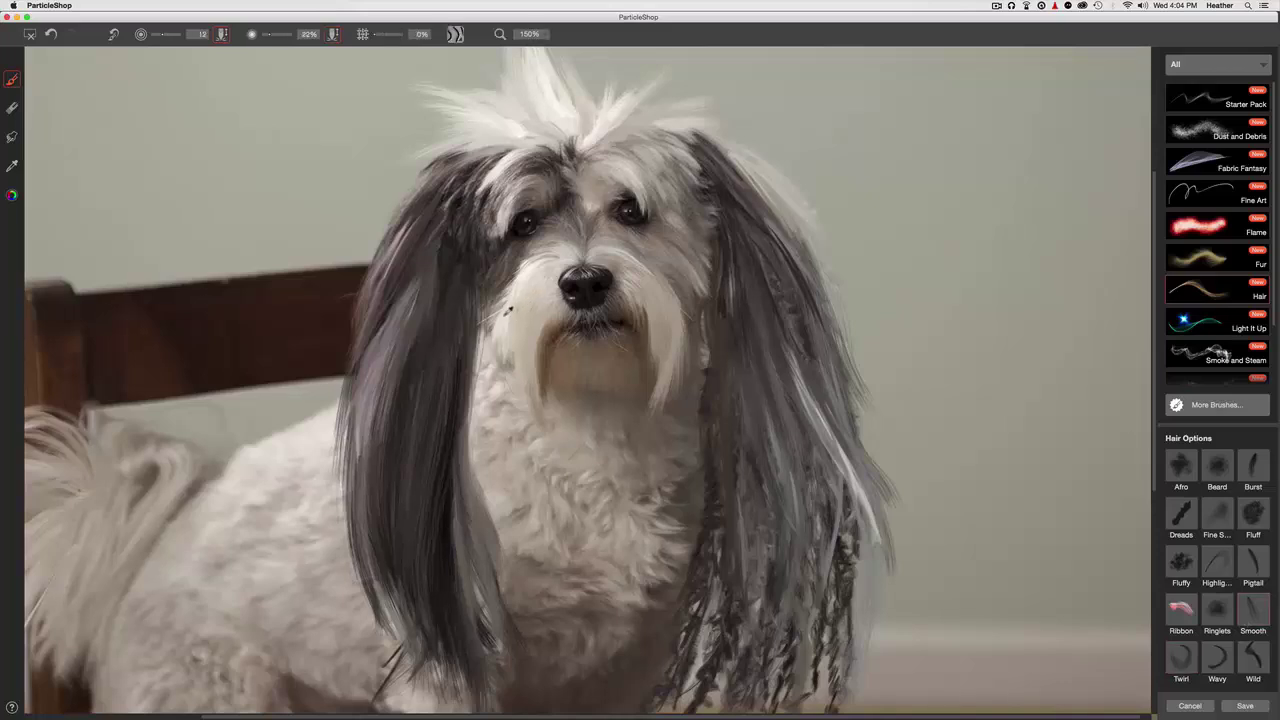
pyautogui.moveTo(532, 288)
pyautogui.mouseDown()
pyautogui.moveTo(505, 372)
pyautogui.moveTo(514, 398)
pyautogui.moveTo(527, 295)
pyautogui.moveTo(518, 420)
pyautogui.mouseUp()
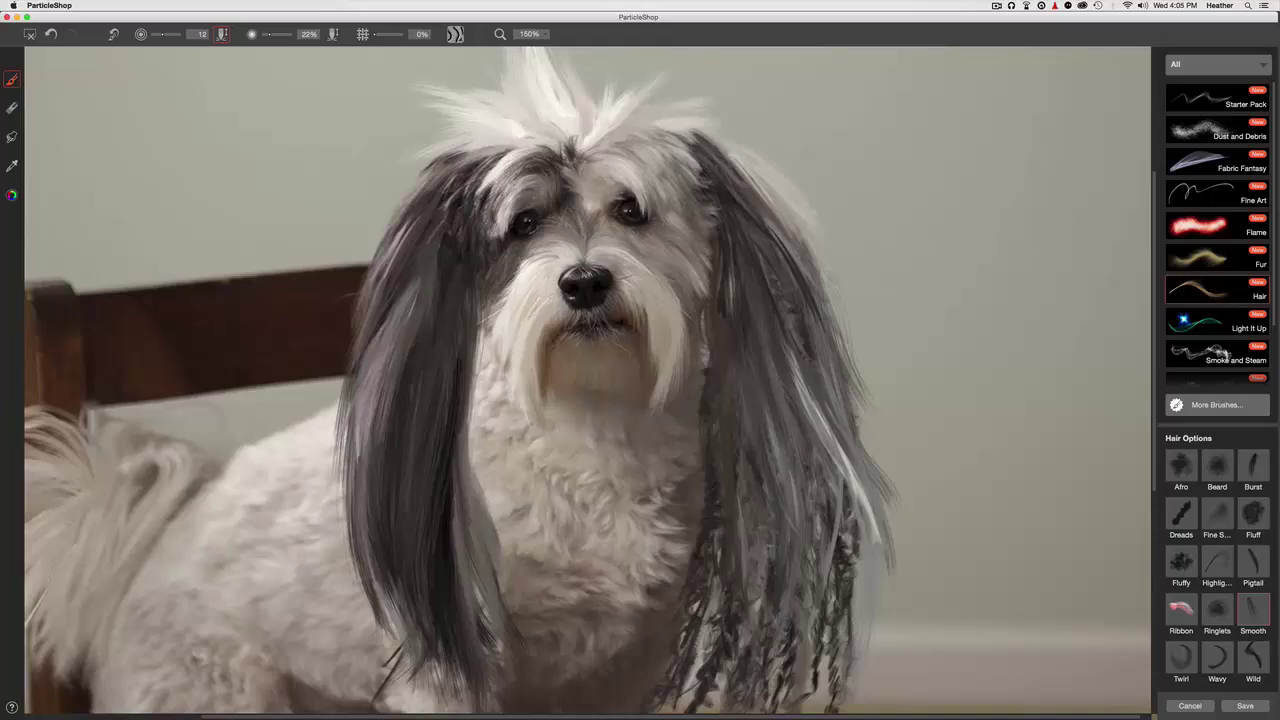
pyautogui.moveTo(641, 270); pyautogui.dragTo(668, 330)
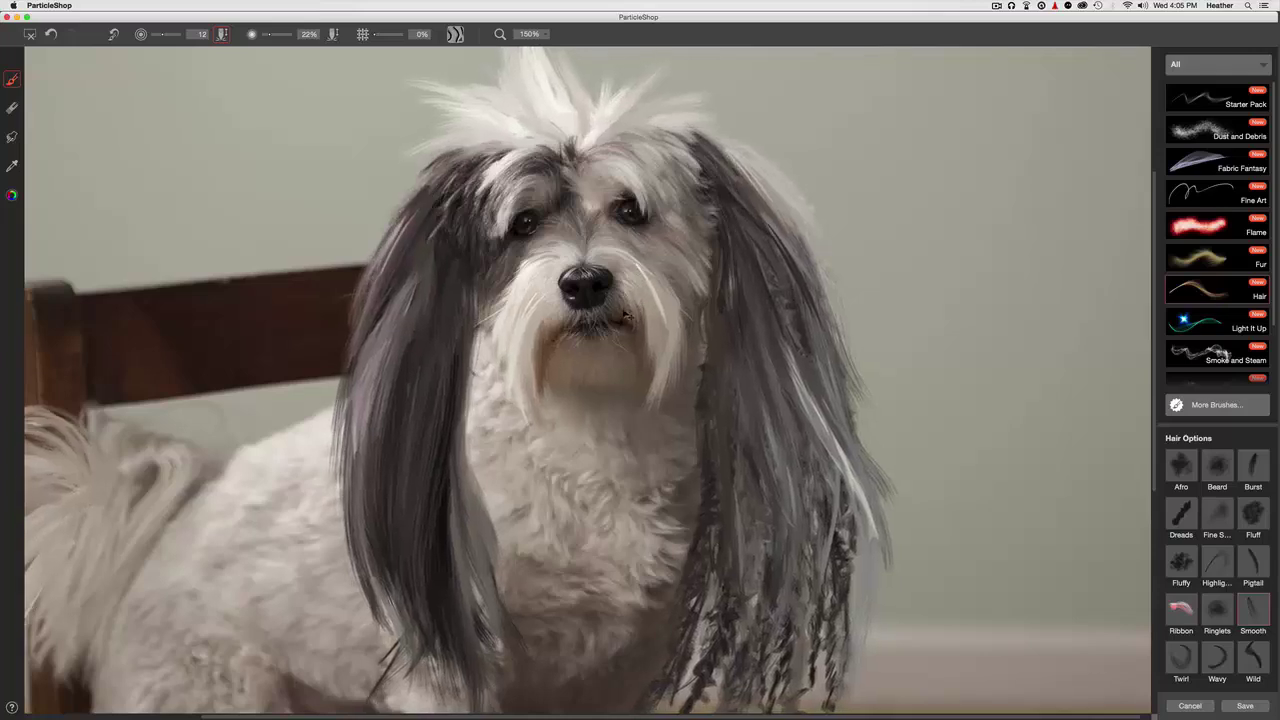
pyautogui.press('super+z')
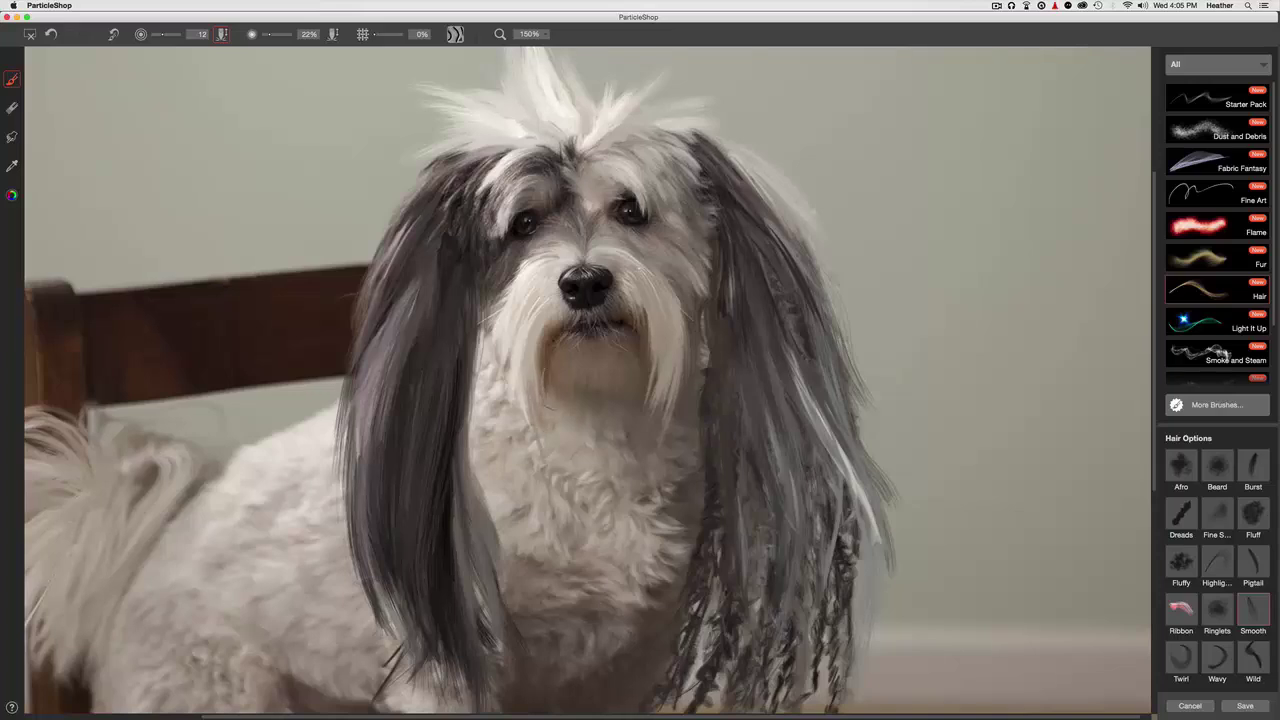
# Turn on the Glow option for the brush color
pyautogui.press('super+minus')
pyautogui.press('super+minus')
pyautogui.press('super+0')
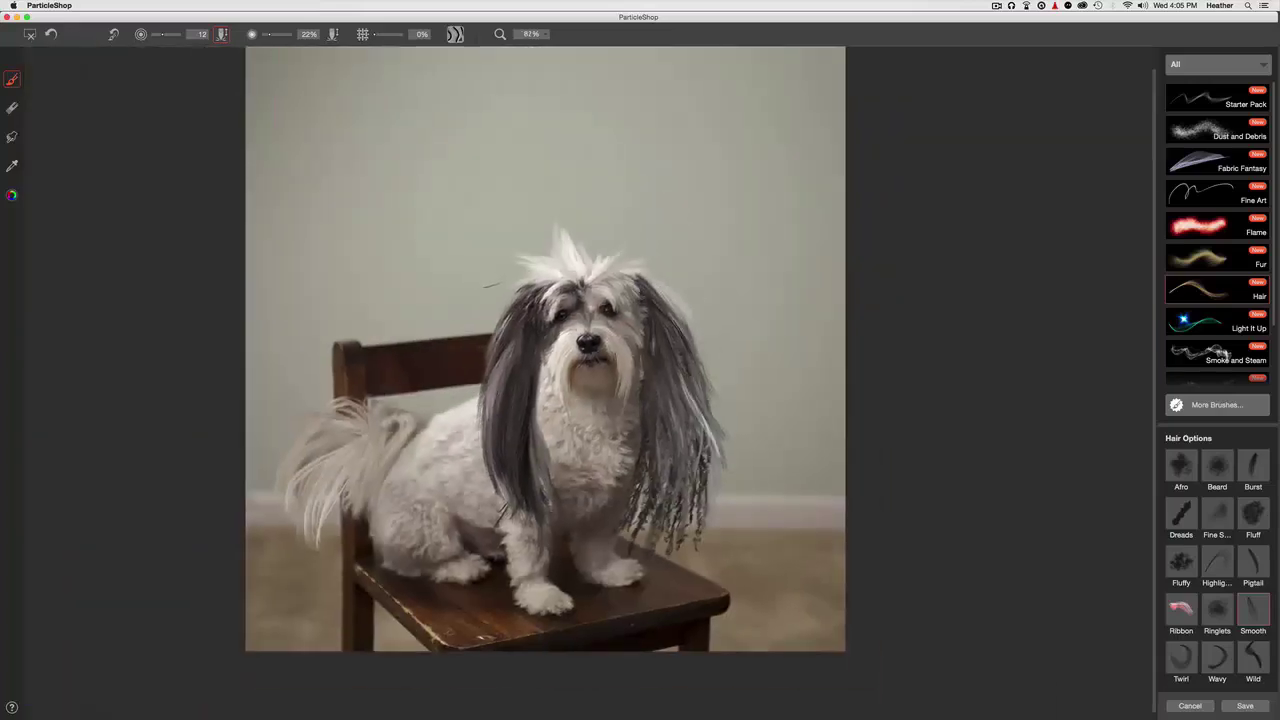
pyautogui.scroll(-2, 495, 286)
pyautogui.press('super+plus')
pyautogui.press('super+plus')
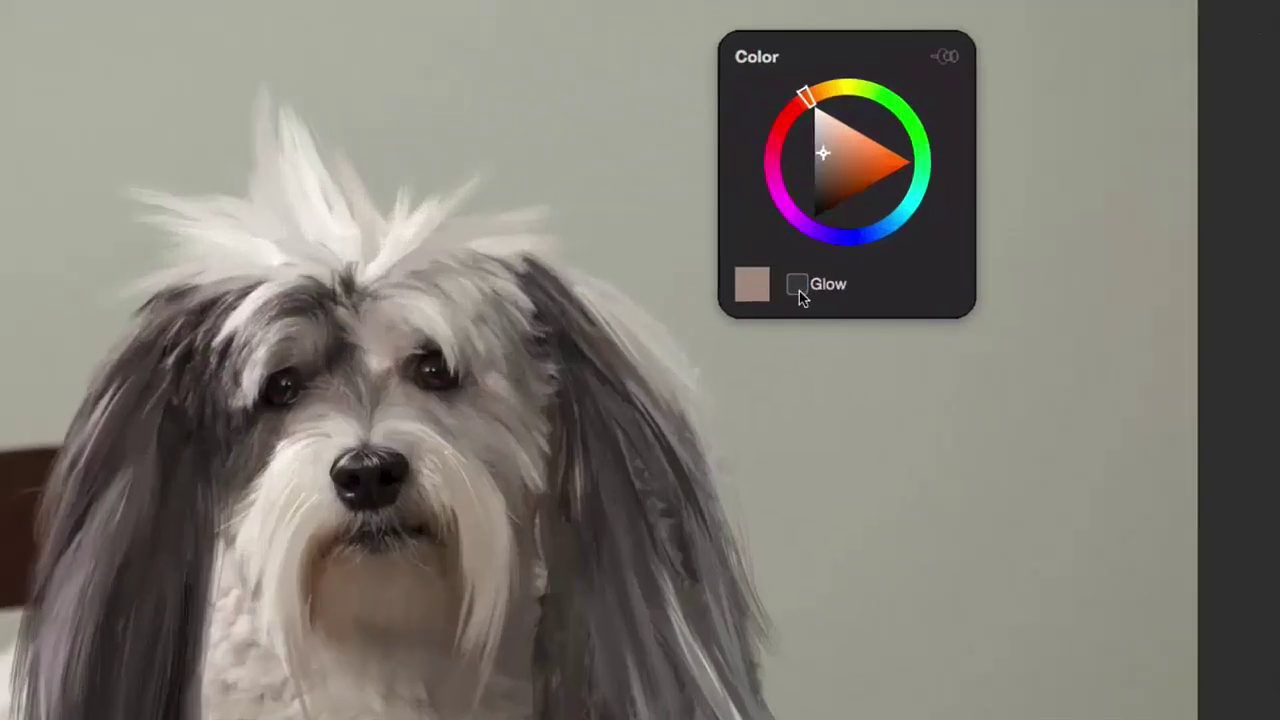
pyautogui.click(786, 230)
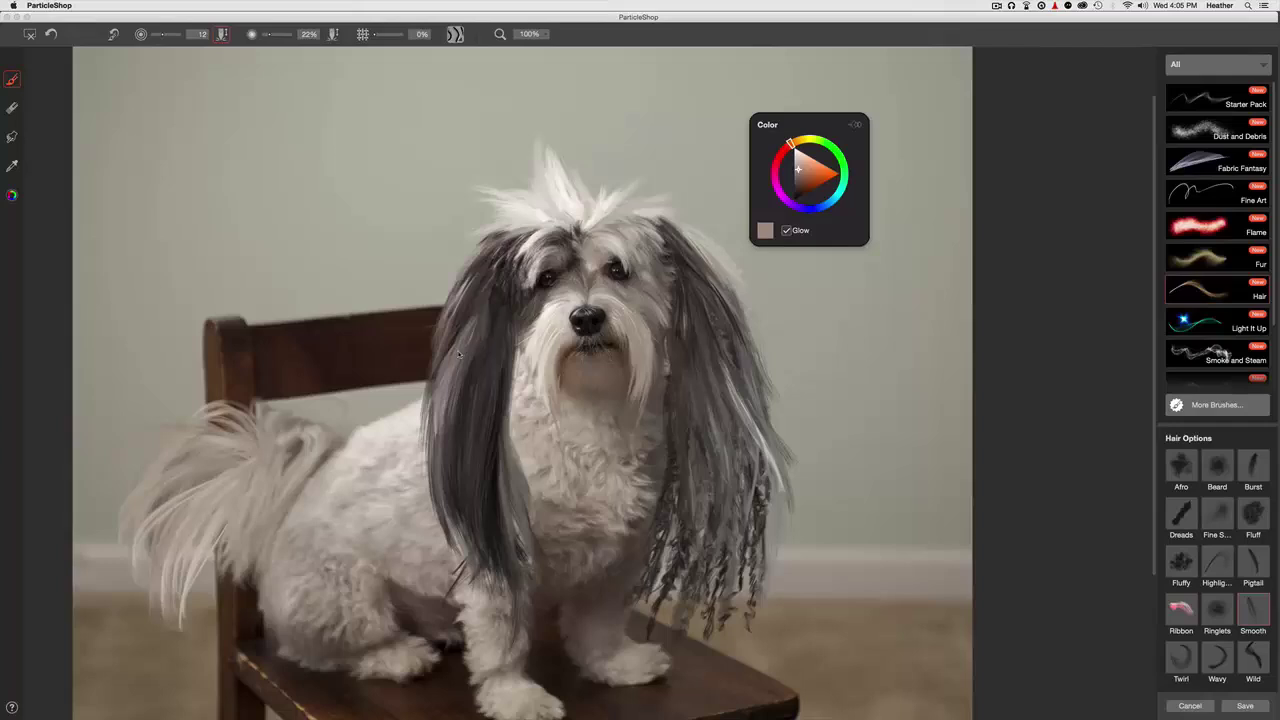
# Try glowing Smooth strands down the moustache beside the nose, and undo them
pyautogui.press('super+plus')
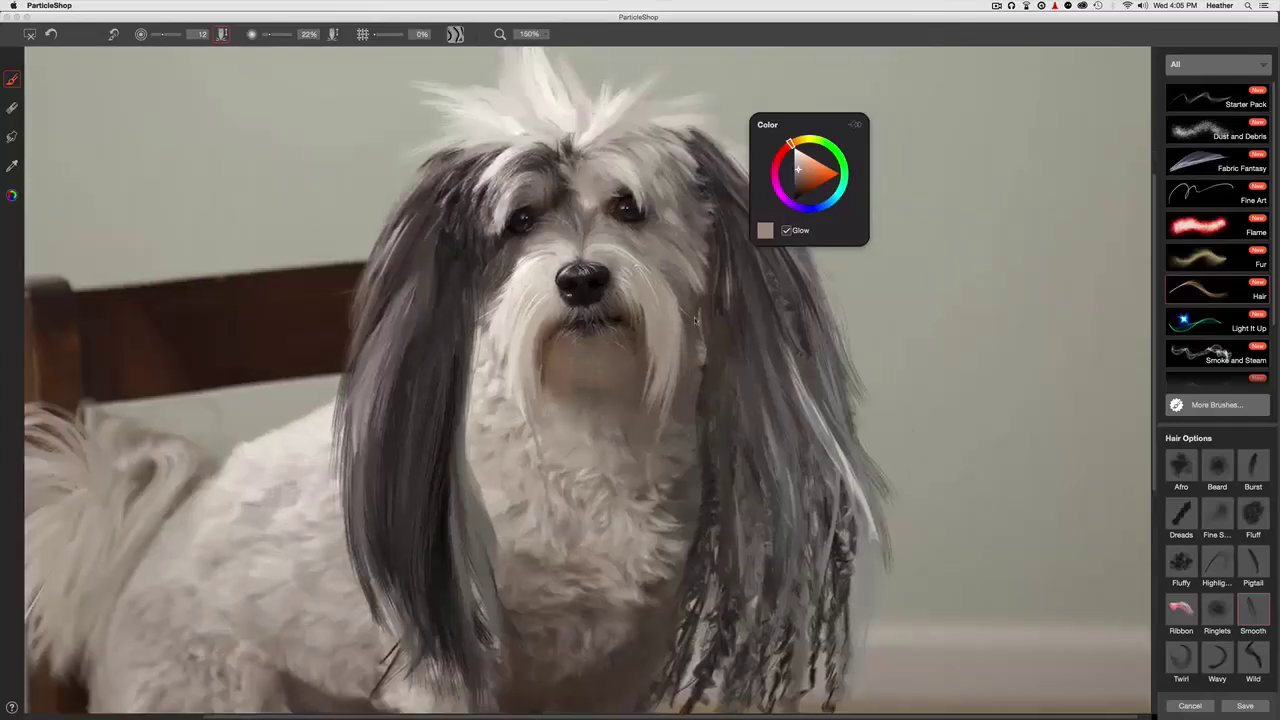
pyautogui.moveTo(616, 262)
pyautogui.mouseDown()
pyautogui.moveTo(655, 330)
pyautogui.moveTo(657, 358)
pyautogui.moveTo(641, 337)
pyautogui.moveTo(641, 400)
pyautogui.mouseUp()
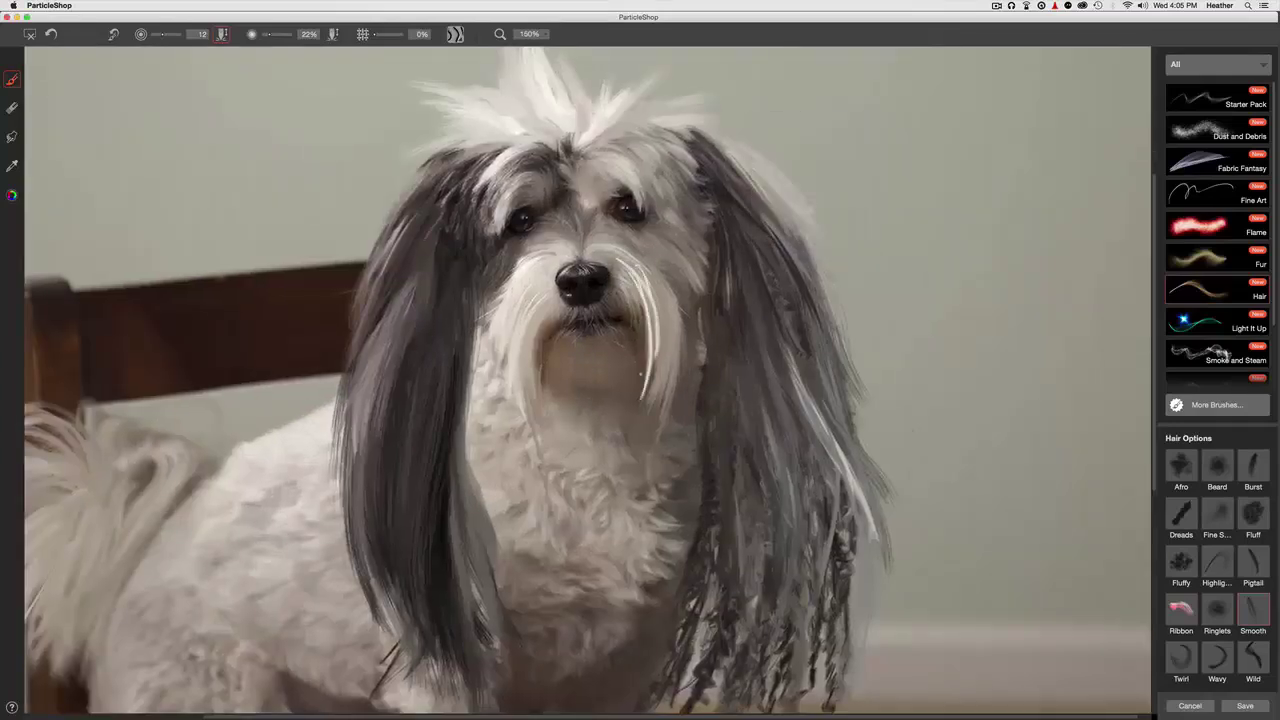
pyautogui.press('super+z')
pyautogui.press('super+z')
pyautogui.press('super+z')
pyautogui.press('super+z')
pyautogui.press('super+z')
# Paint bright Smooth strands through the upright and side tips of the white tuft on the dog's head
pyautogui.moveTo(480, 373)
pyautogui.mouseDown()
pyautogui.moveTo(469, 457)
pyautogui.moveTo(507, 550)
pyautogui.mouseUp()
pyautogui.press('super+plus')
pyautogui.moveTo(538, 252)
pyautogui.mouseDown()
pyautogui.moveTo(527, 173)
pyautogui.moveTo(550, 252)
pyautogui.moveTo(509, 164)
pyautogui.moveTo(561, 232)
pyautogui.moveTo(503, 195)
pyautogui.moveTo(543, 198)
pyautogui.moveTo(517, 212)
pyautogui.moveTo(533, 136)
pyautogui.moveTo(565, 260)
pyautogui.moveTo(514, 132)
pyautogui.mouseUp()
pyautogui.moveTo(580, 264)
pyautogui.mouseDown()
pyautogui.moveTo(530, 118)
pyautogui.moveTo(546, 164)
pyautogui.mouseUp()
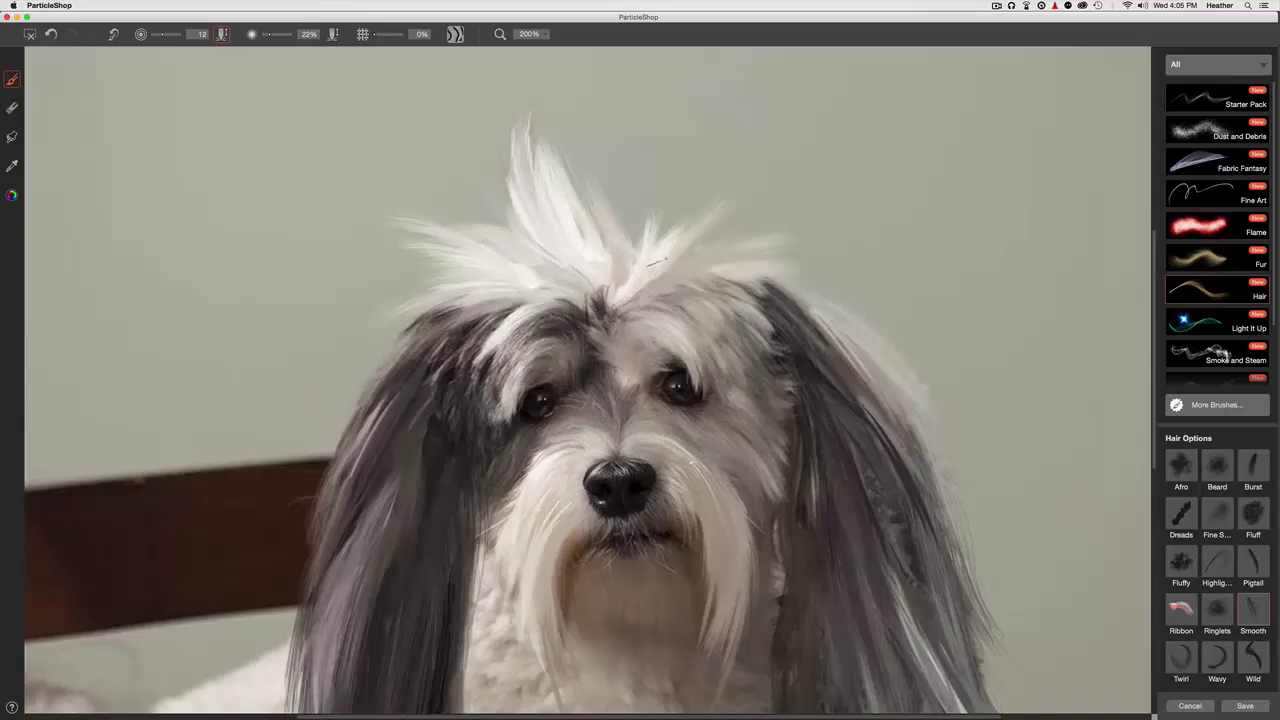
pyautogui.moveTo(657, 266); pyautogui.dragTo(708, 208)
pyautogui.moveTo(634, 281); pyautogui.dragTo(697, 219)
pyautogui.moveTo(662, 271); pyautogui.dragTo(686, 246)
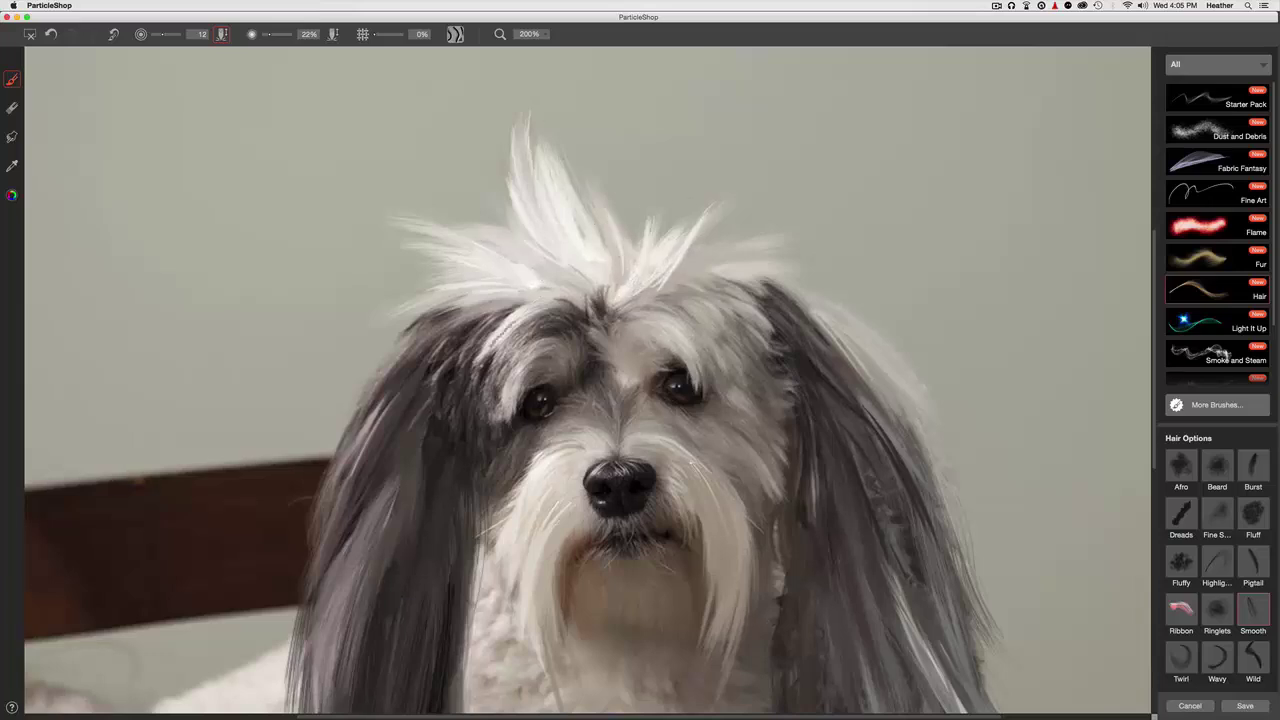
# Check the whole dog and save the brushwork back to the Photoshop document
pyautogui.press('super+minus')
pyautogui.press('super+minus')
pyautogui.press('super+minus')
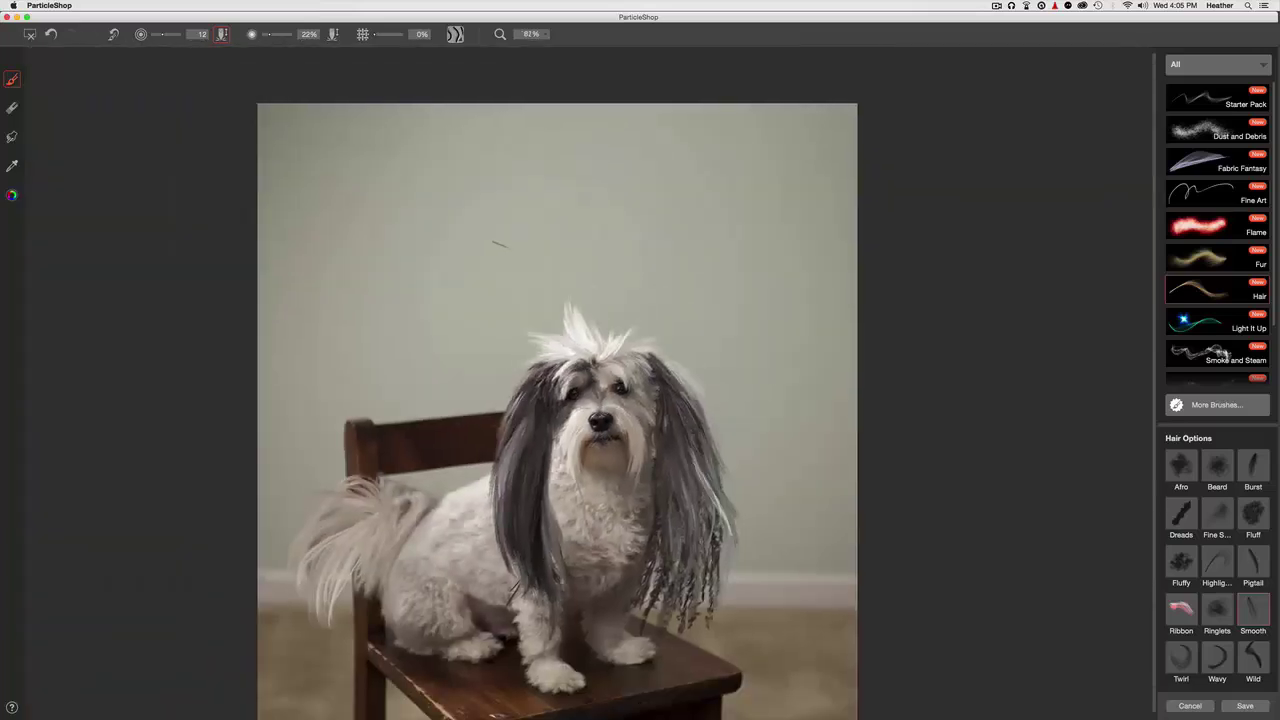
pyautogui.press('super+plus')
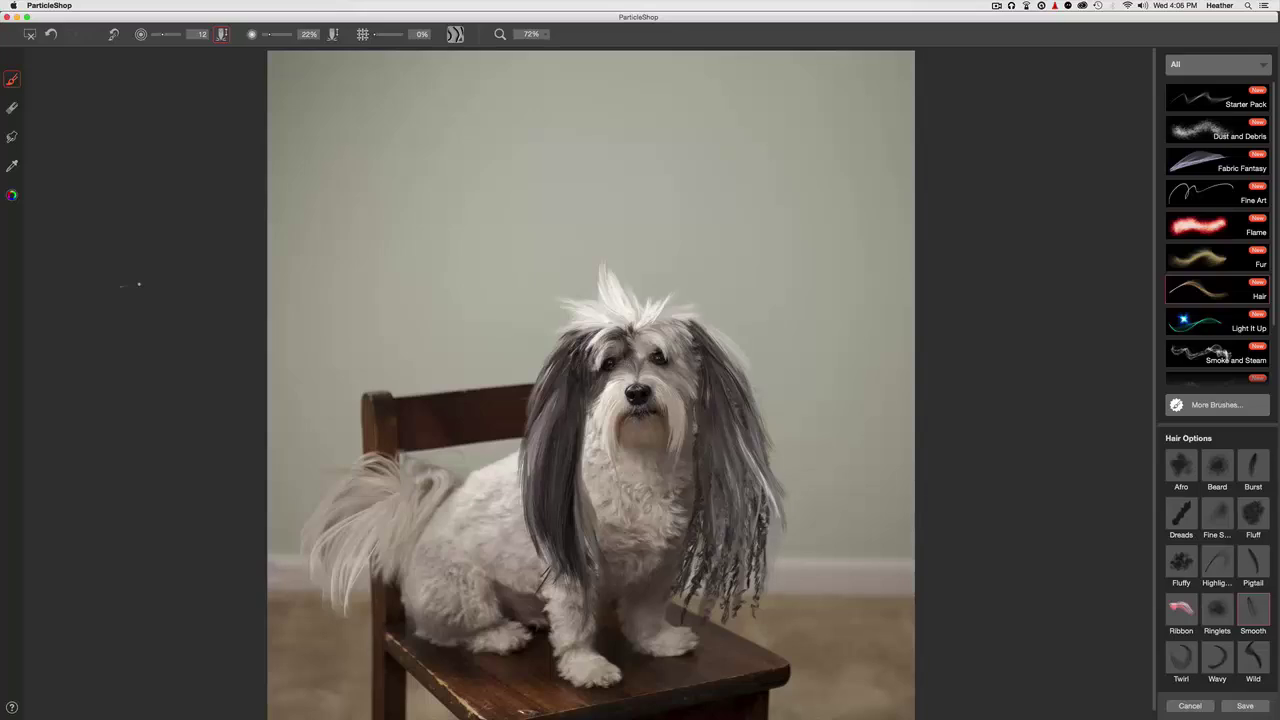
pyautogui.click(1243, 708)
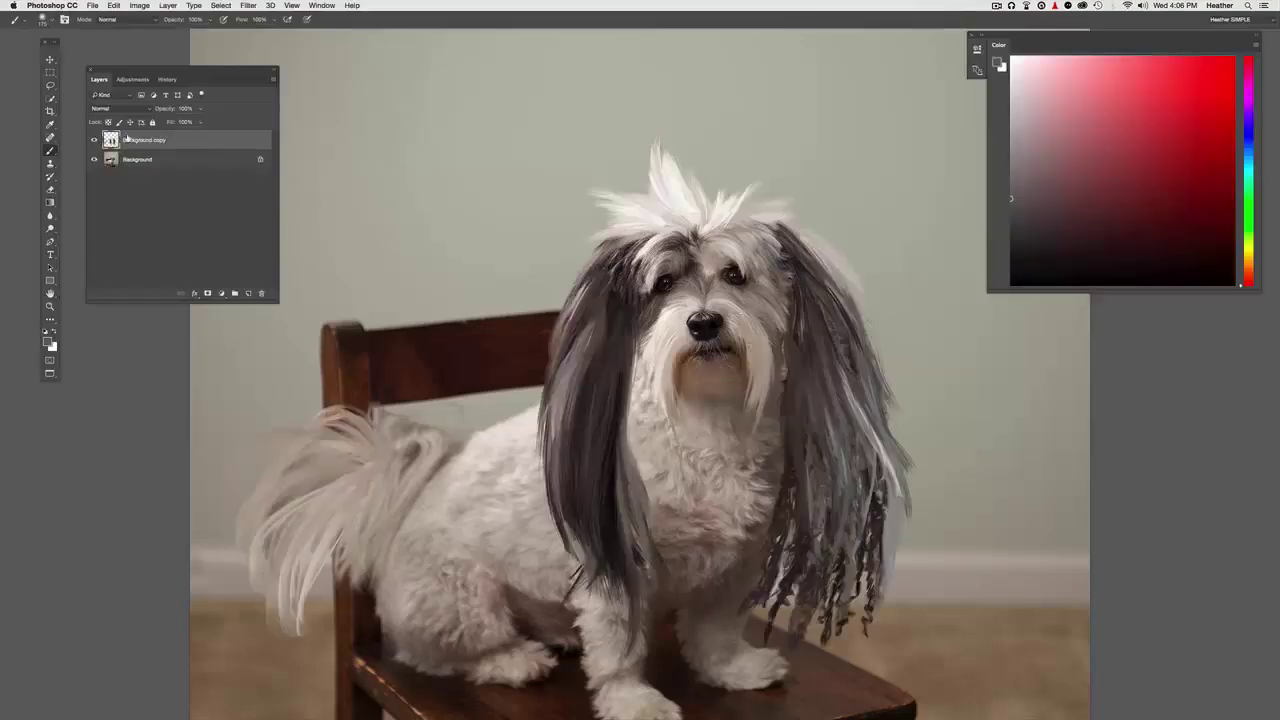
# Toggle the visibility of the Background copy layer to compare the painted fur with the original photo
pyautogui.click(94, 140)
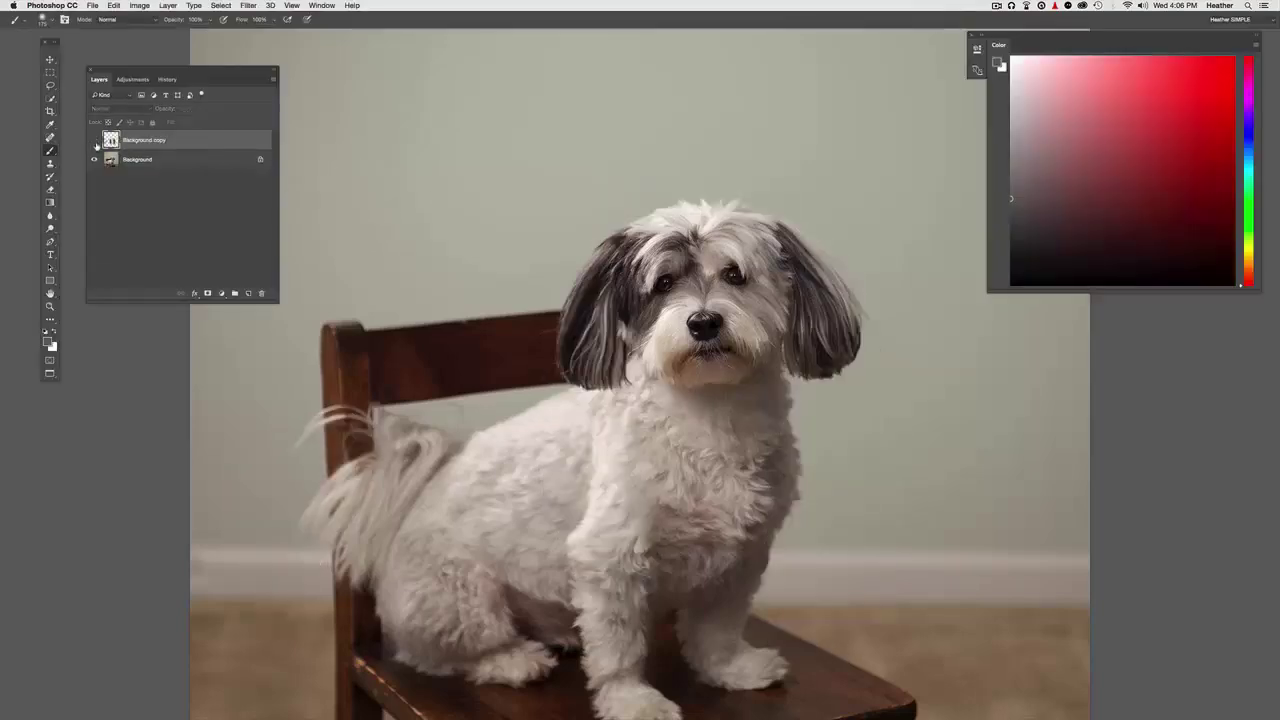
pyautogui.click(94, 140)
pyautogui.scroll(-3, 480, 210)
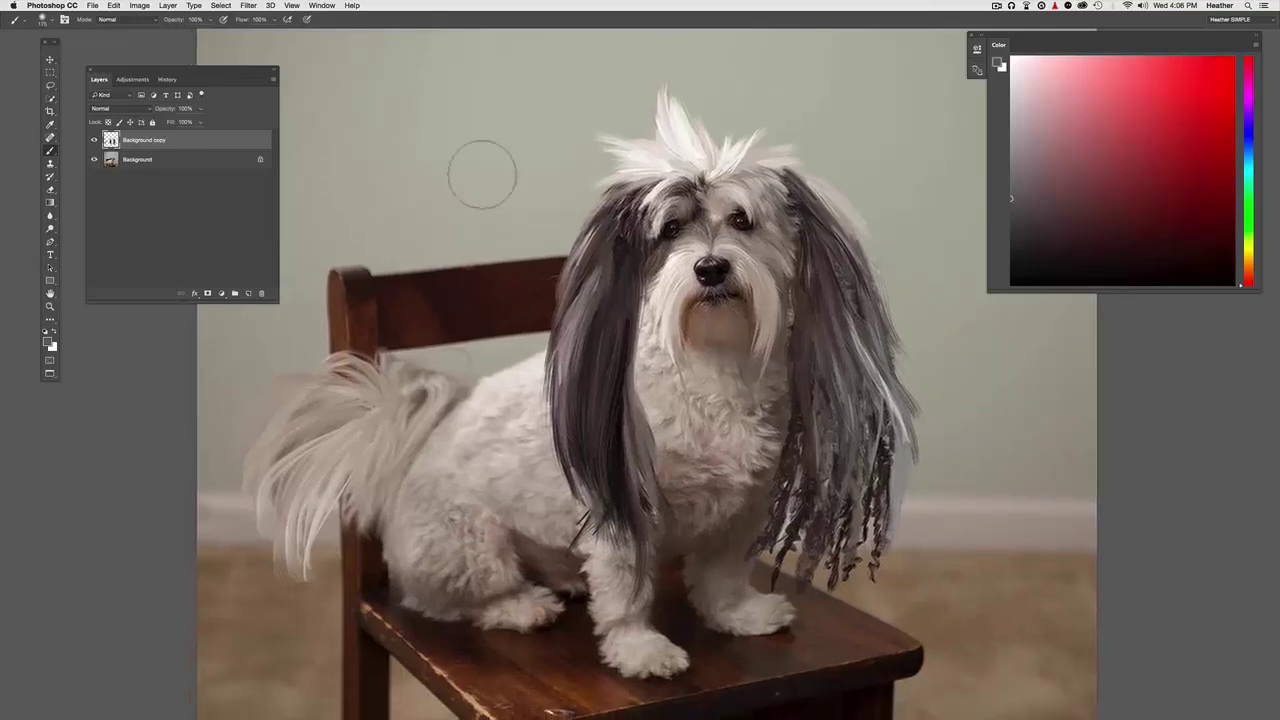
pyautogui.click(93, 142)
pyautogui.click(95, 142)
pyautogui.click(94, 141)
# Add a layer mask to the Background copy layer and mask out in black the stray dark strands beside the front leg
pyautogui.click(207, 293)
pyautogui.press('d')
pyautogui.press('super+plus')
pyautogui.press('super+plus')
pyautogui.moveTo(544, 383); pyautogui.dragTo(598, 66)
pyautogui.press('[')
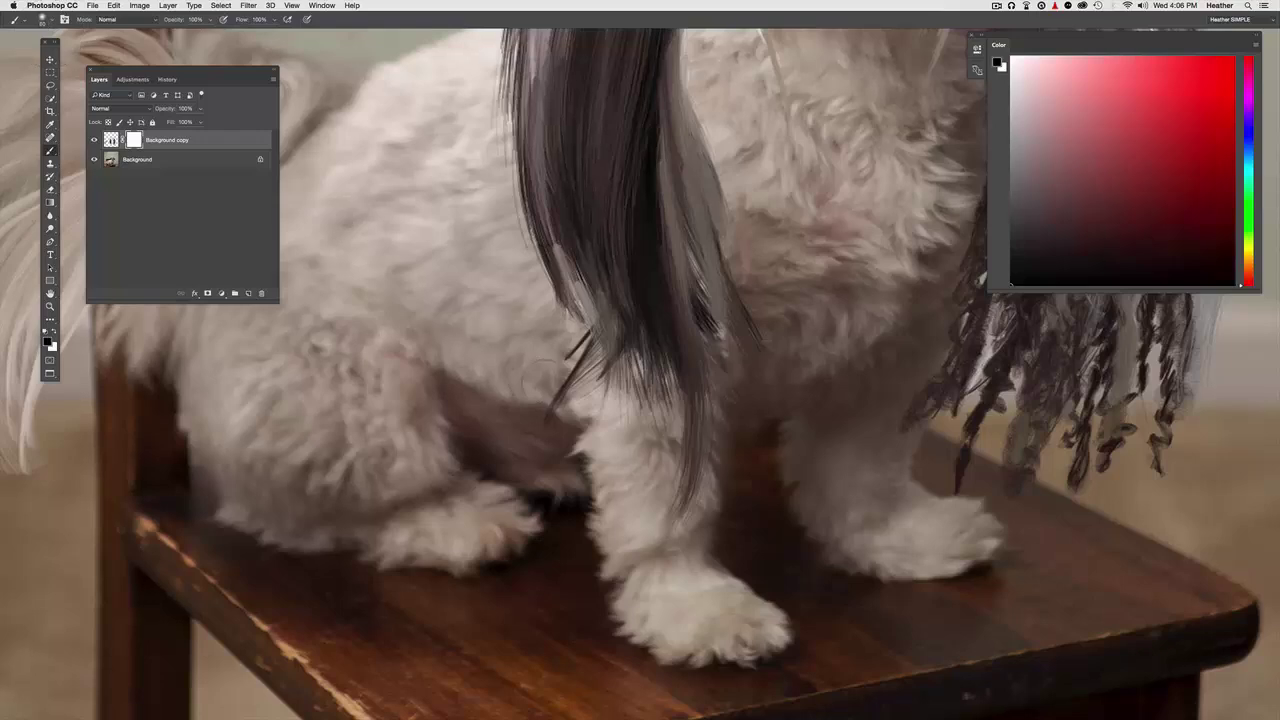
pyautogui.moveTo(580, 345)
pyautogui.mouseDown()
pyautogui.moveTo(578, 390)
pyautogui.moveTo(556, 406)
pyautogui.mouseUp()
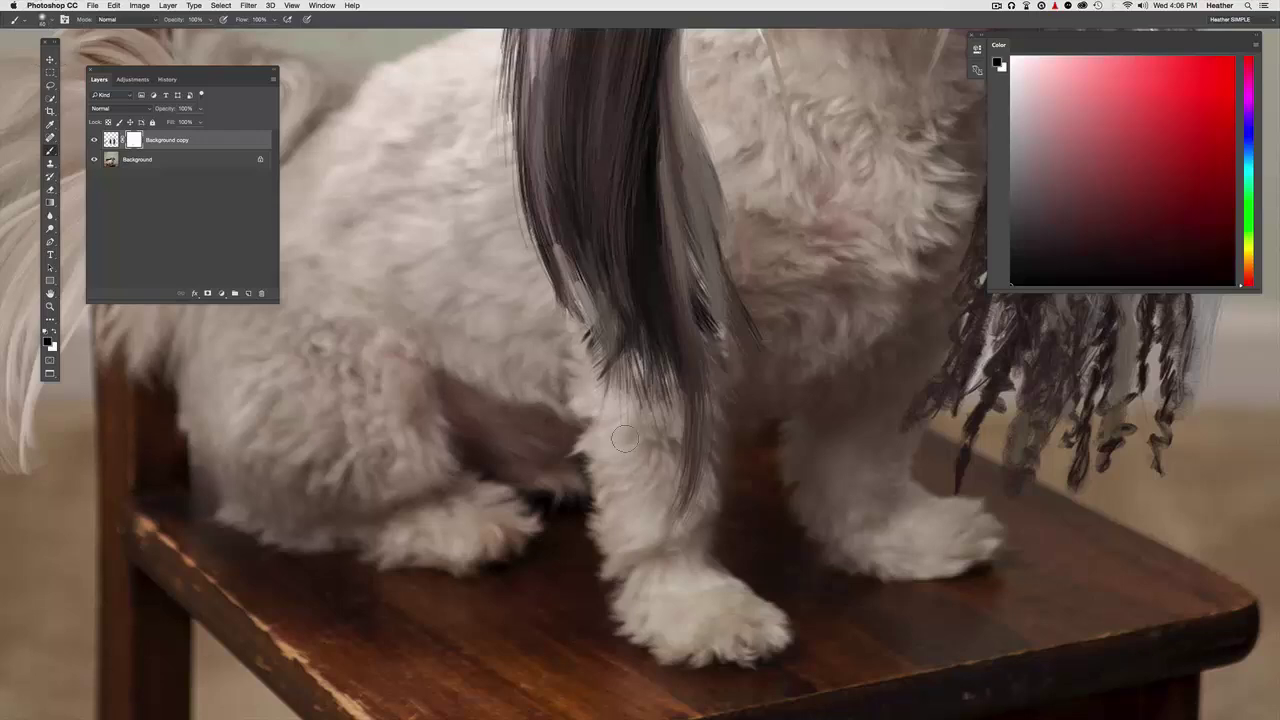
# Mask out the stray dark wisp sticking out from the ear's lower inner edge over the chest
pyautogui.scroll(-3, 646, 438)
pyautogui.scroll(2, 723, 443)
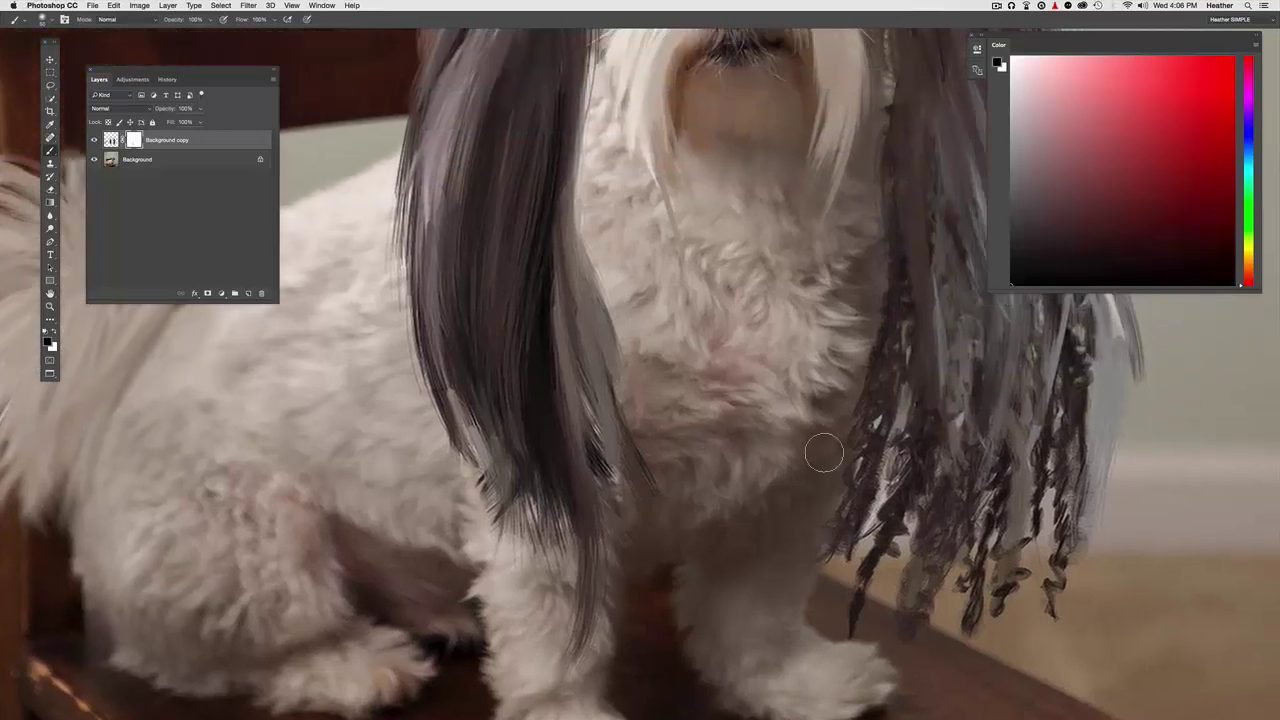
pyautogui.moveTo(786, 282); pyautogui.dragTo(698, 342)
pyautogui.scroll(-3, 698, 343)
pyautogui.scroll(4, 690, 470)
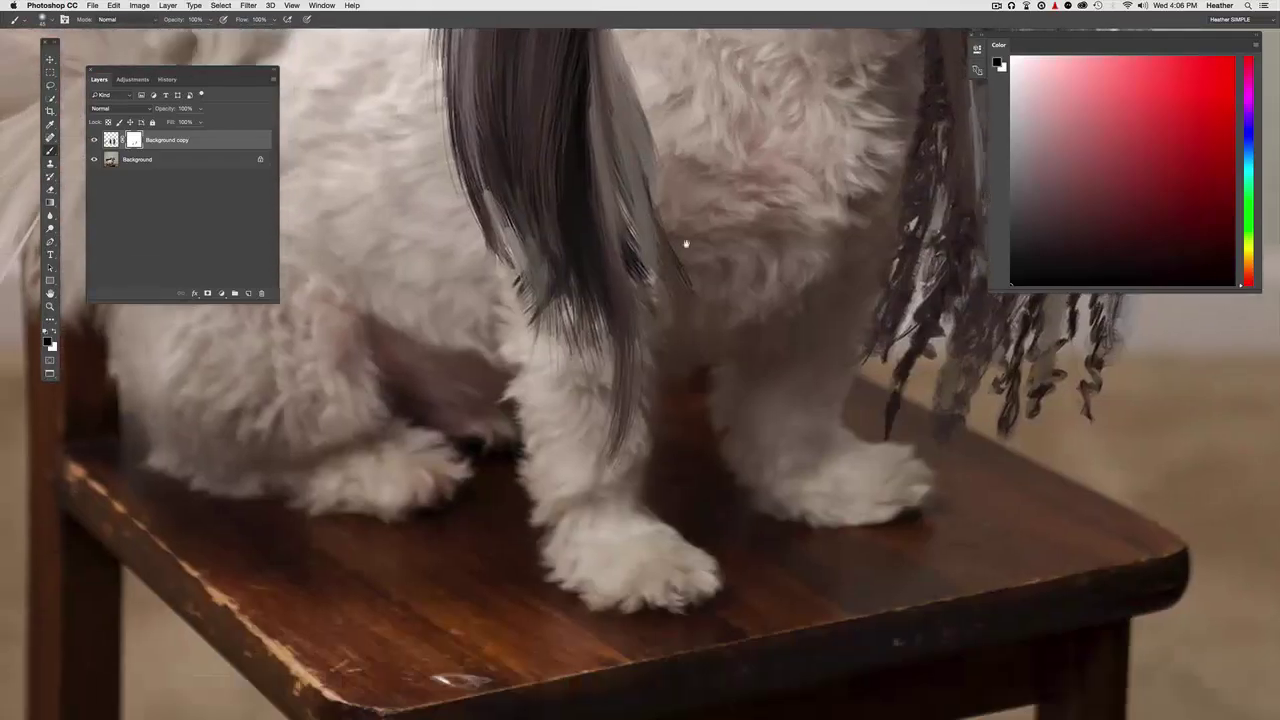
pyautogui.scroll(-2, 682, 263)
pyautogui.scroll(3, 691, 306)
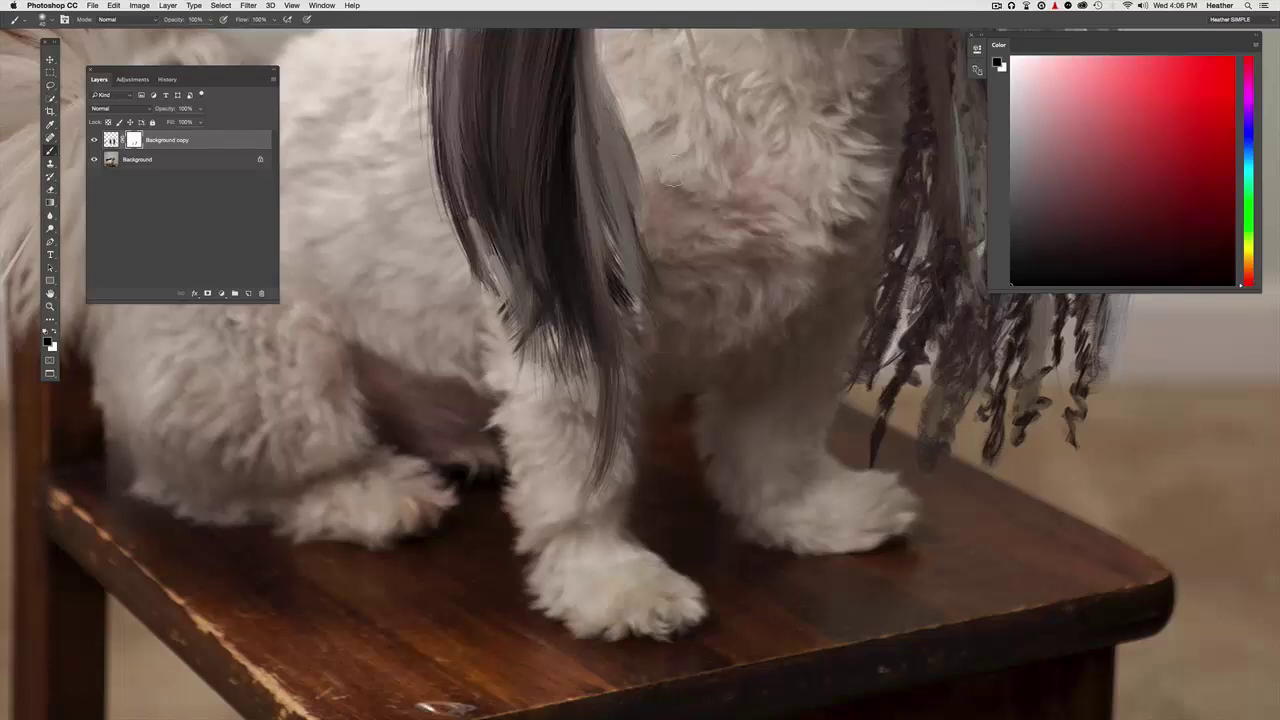
pyautogui.moveTo(738, 286); pyautogui.dragTo(661, 333)
pyautogui.moveTo(796, 498); pyautogui.dragTo(781, 462)
# Review the whole image by toggling the masked Background copy layer's visibility for a before-and-after comparison
pyautogui.scroll(-4, 737, 420)
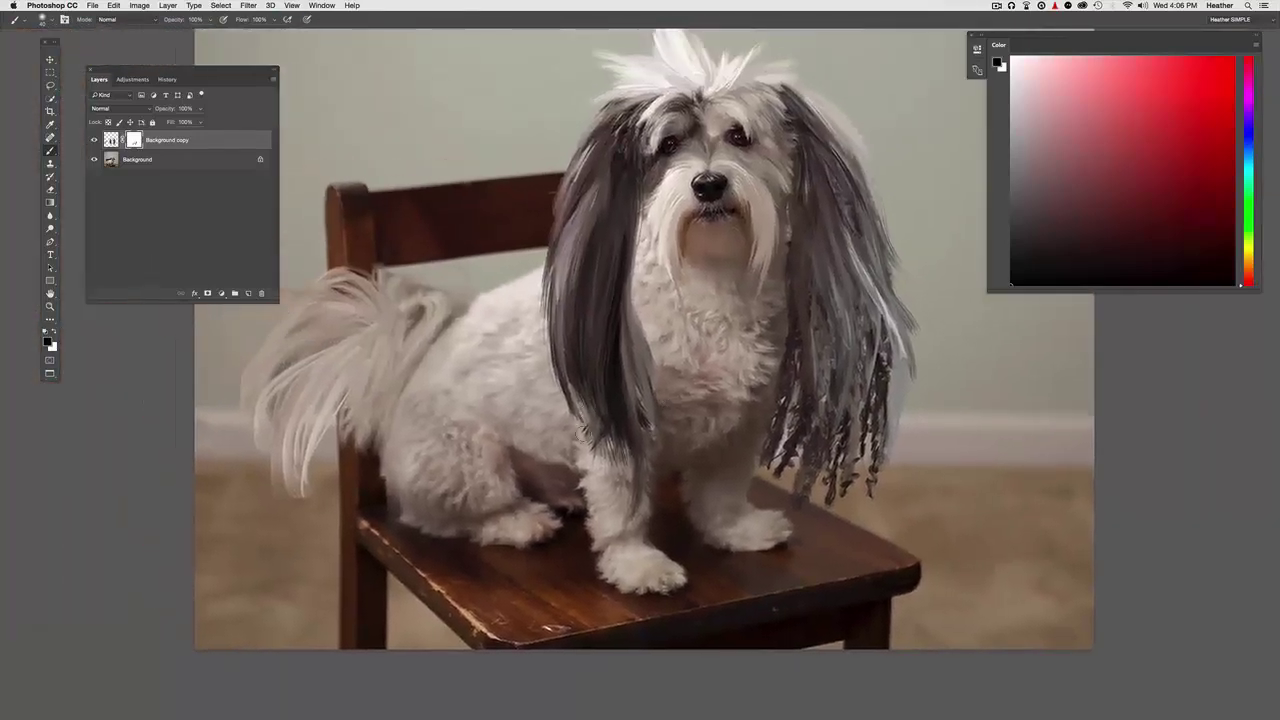
pyautogui.scroll(3, 590, 485)
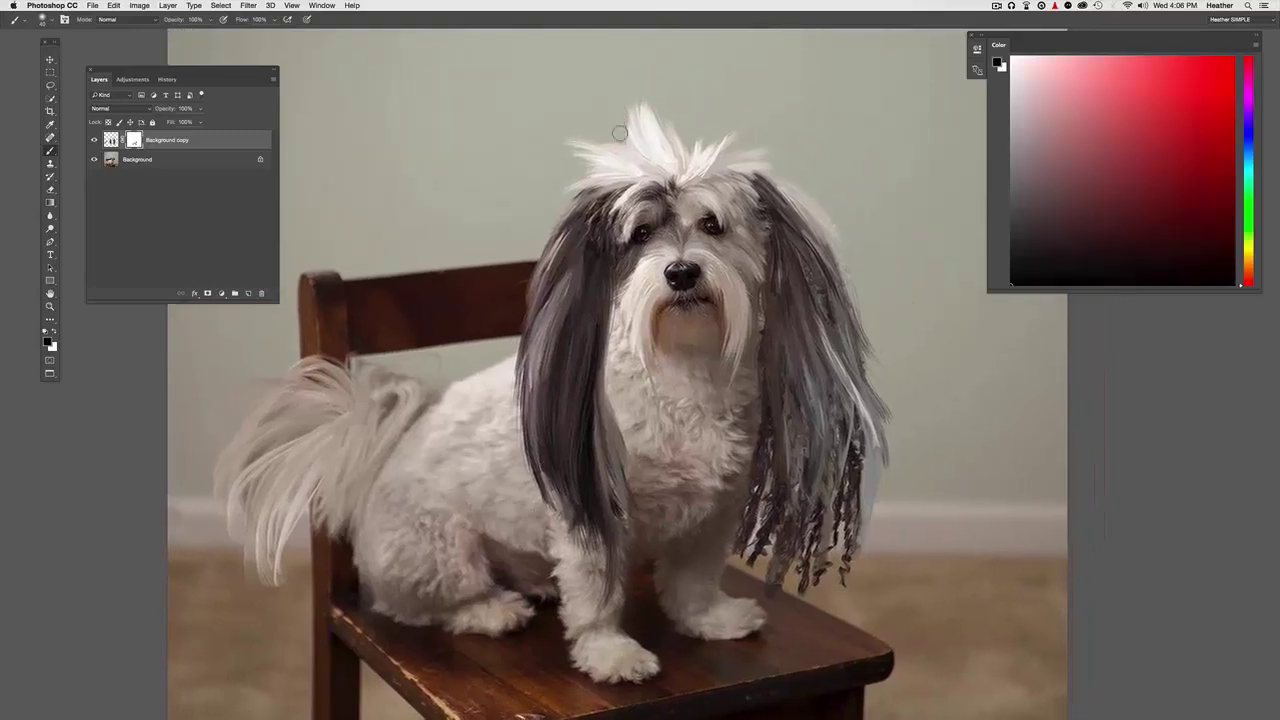
pyautogui.scroll(2, 566, 117)
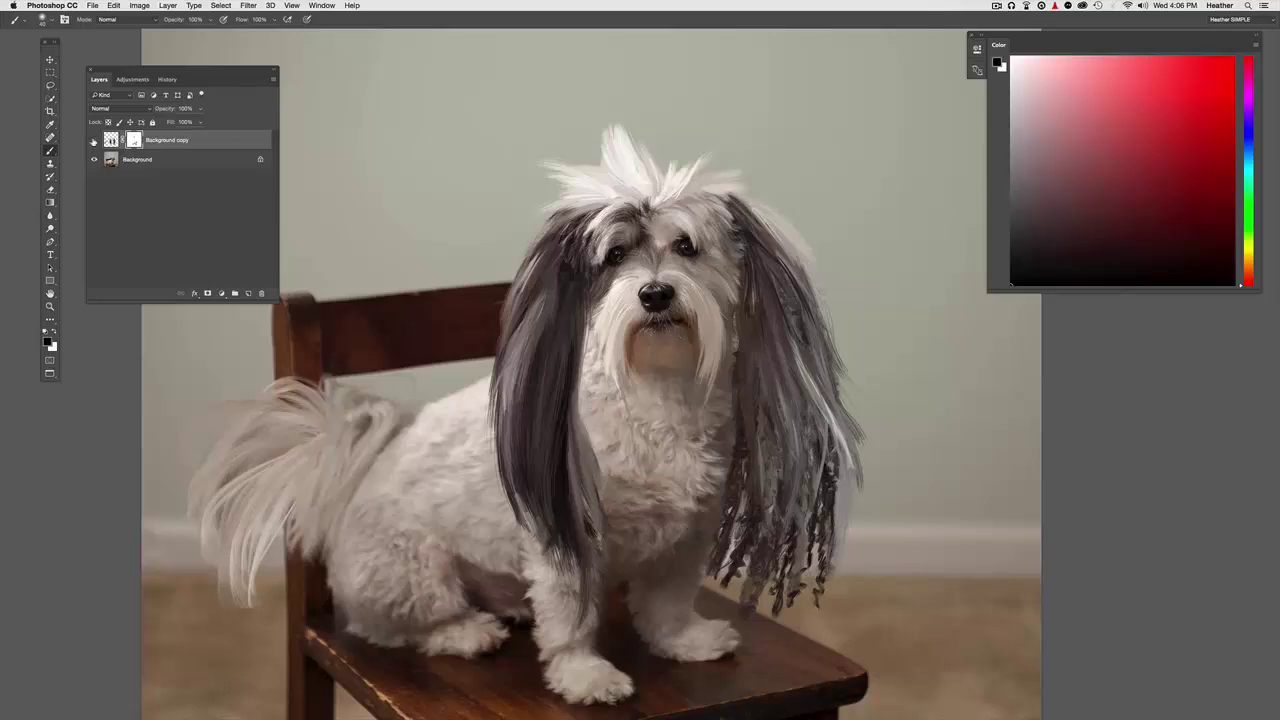
pyautogui.click(94, 140)
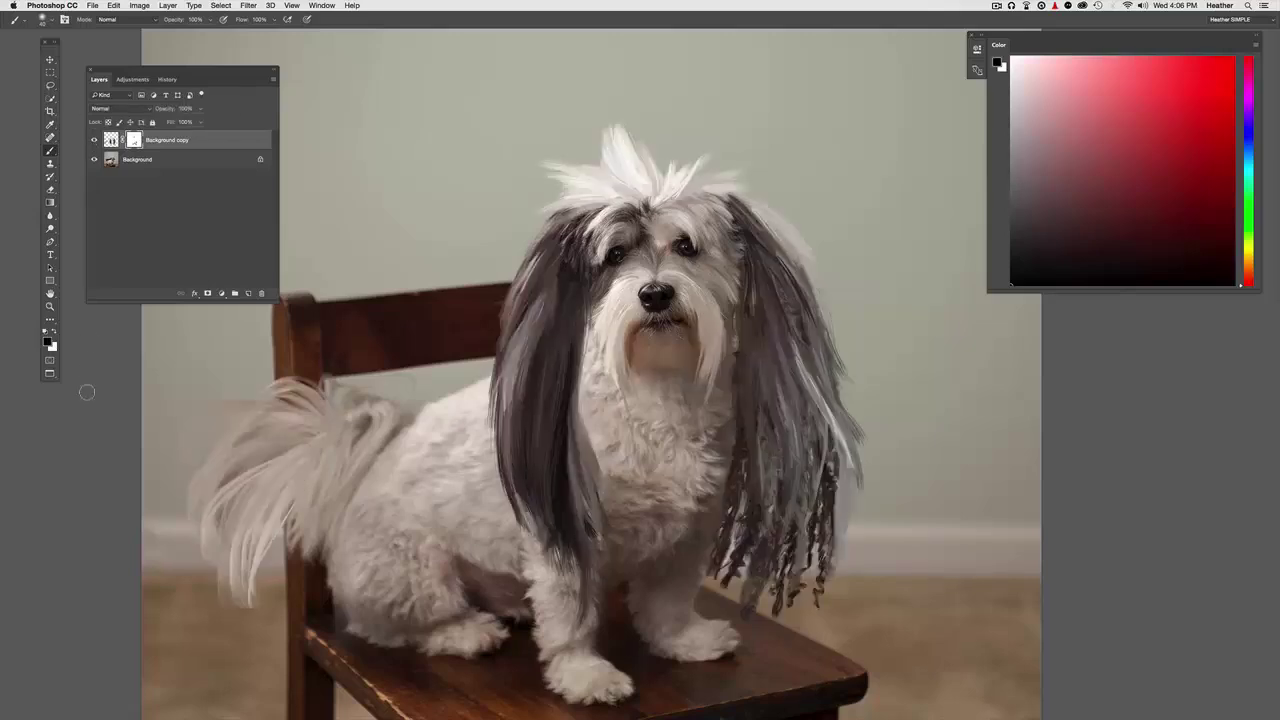